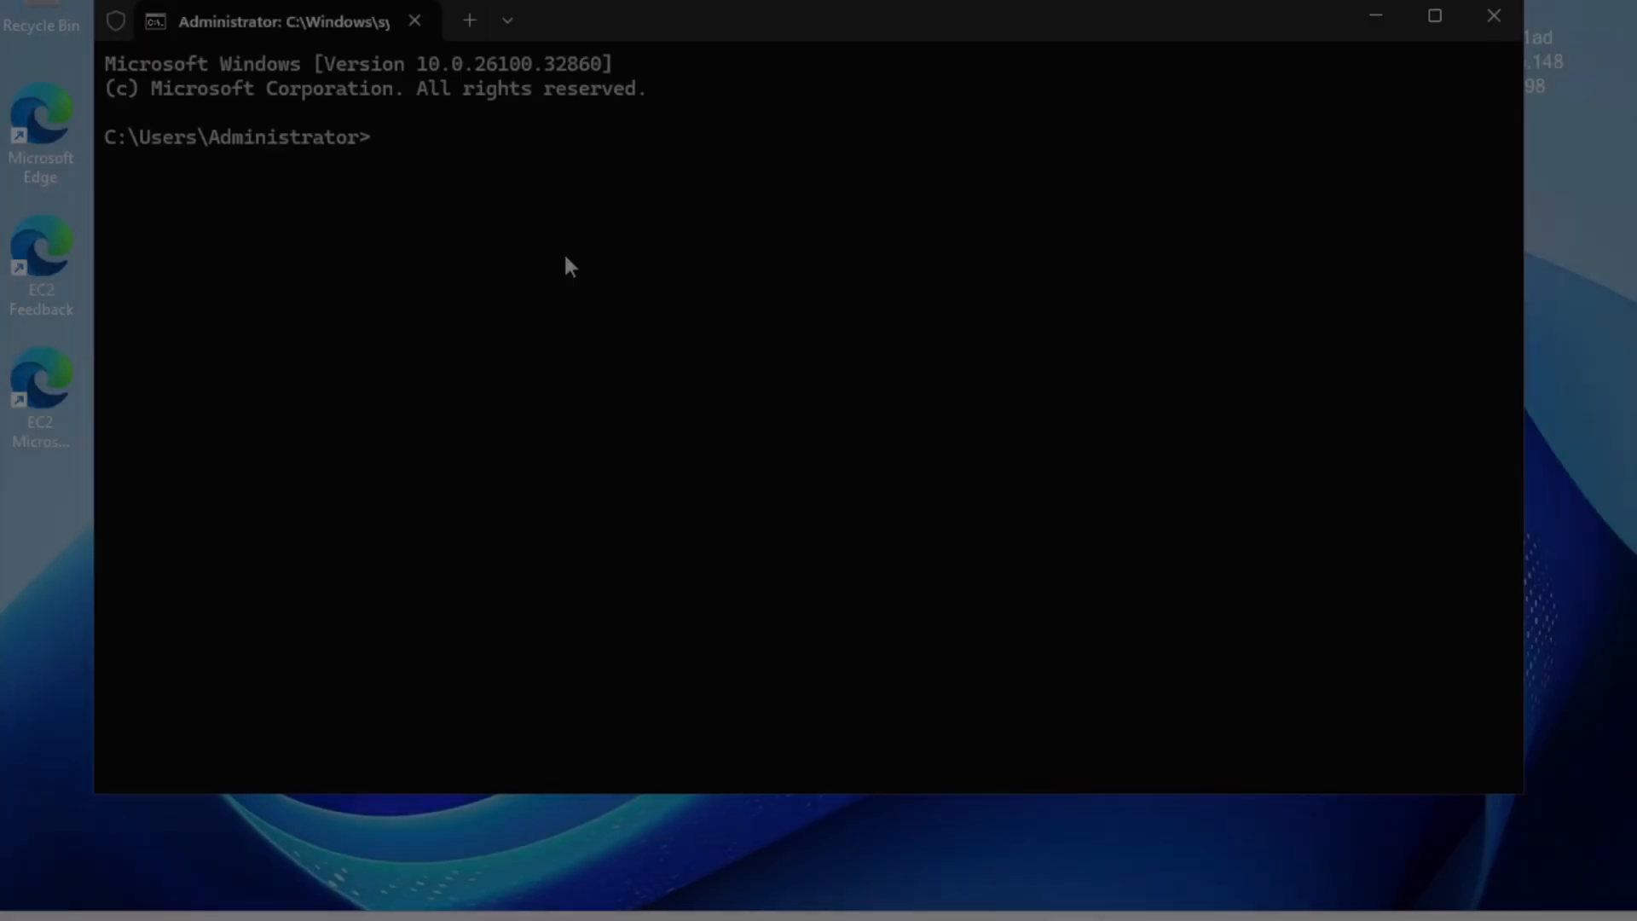
Run netstat -ano in the command prompt and look through the listed connections and listening ports
{"action": "type", "text": "net"}
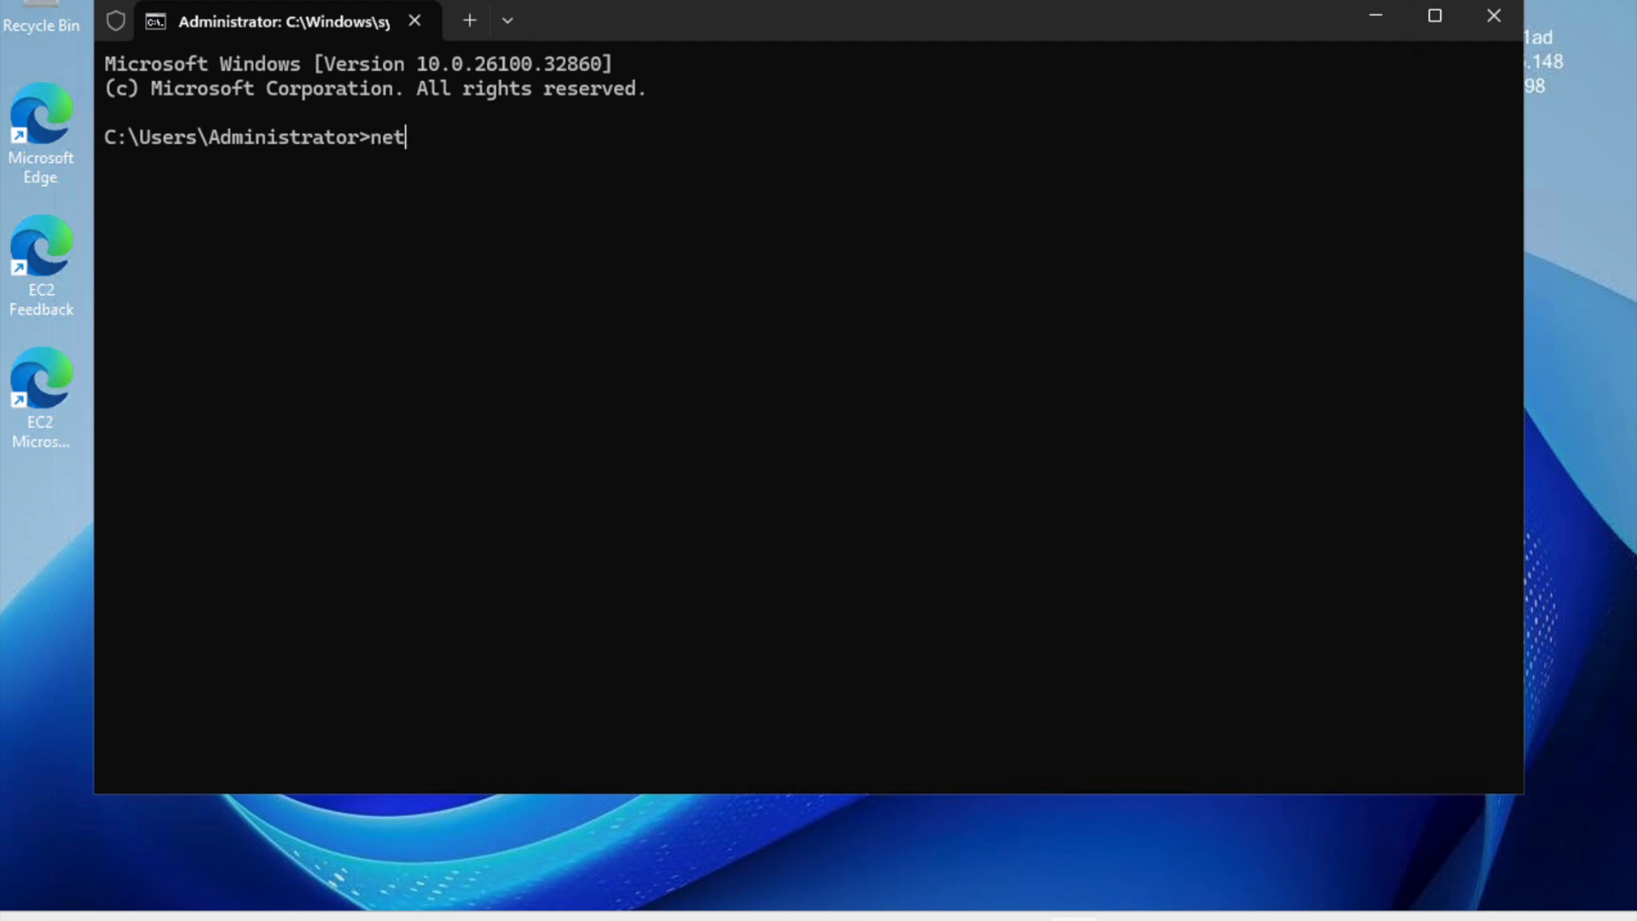
{"action": "type", "text": "stat -ano"}
{"action": "key", "text": "Return"}
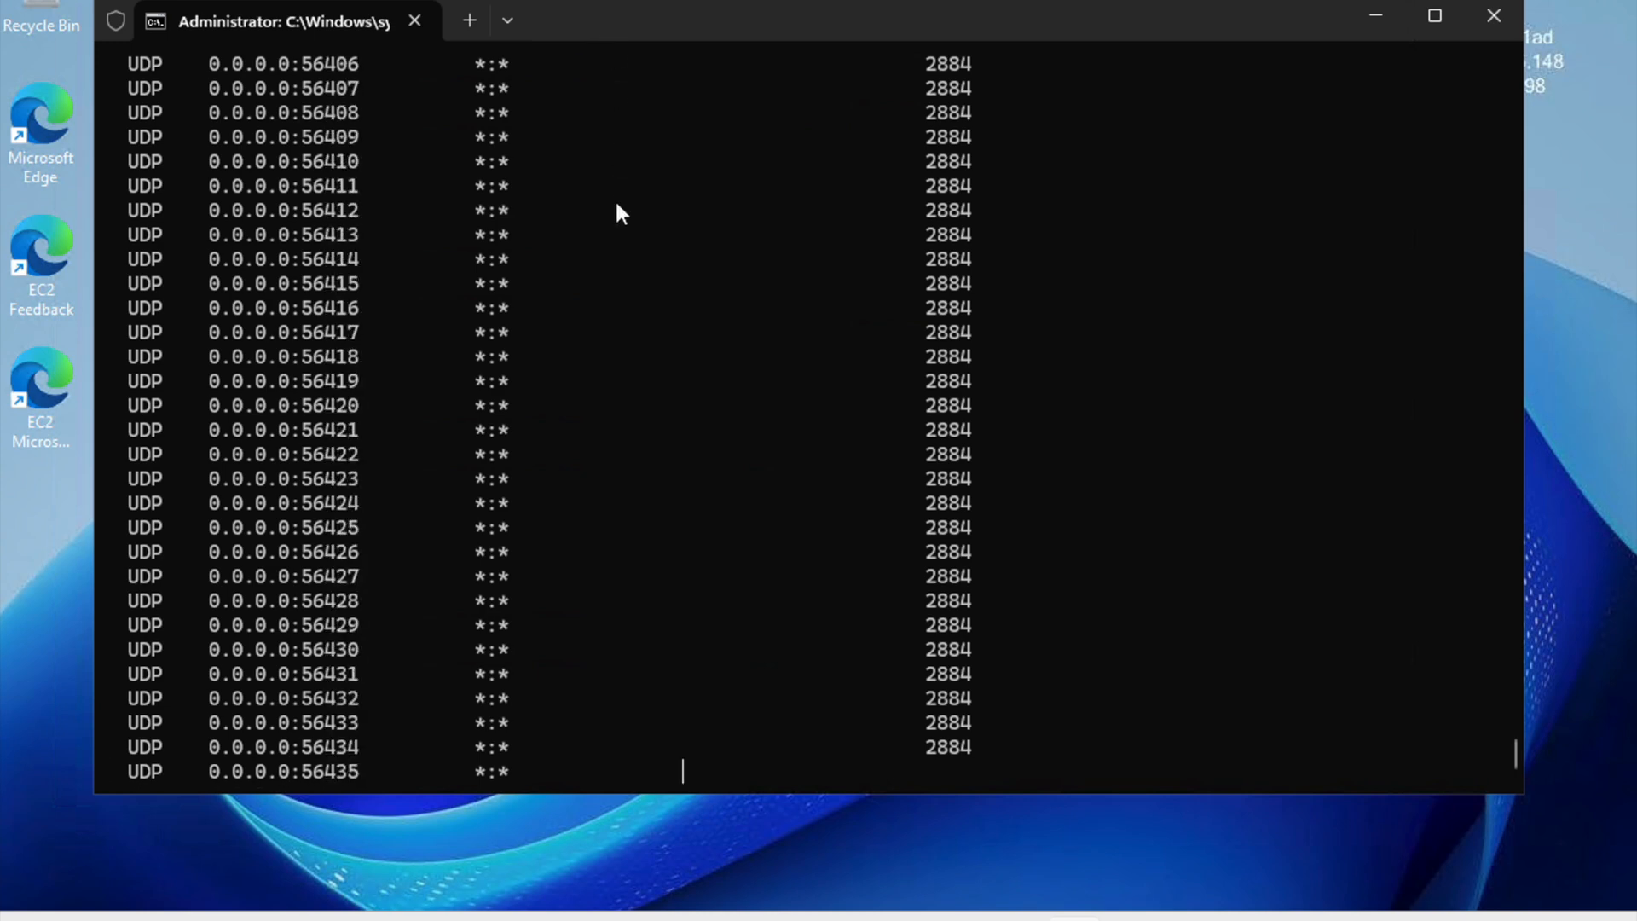
{"action": "scroll", "coordinate": [598, 401], "scroll_direction": "up", "scroll_amount": 15}
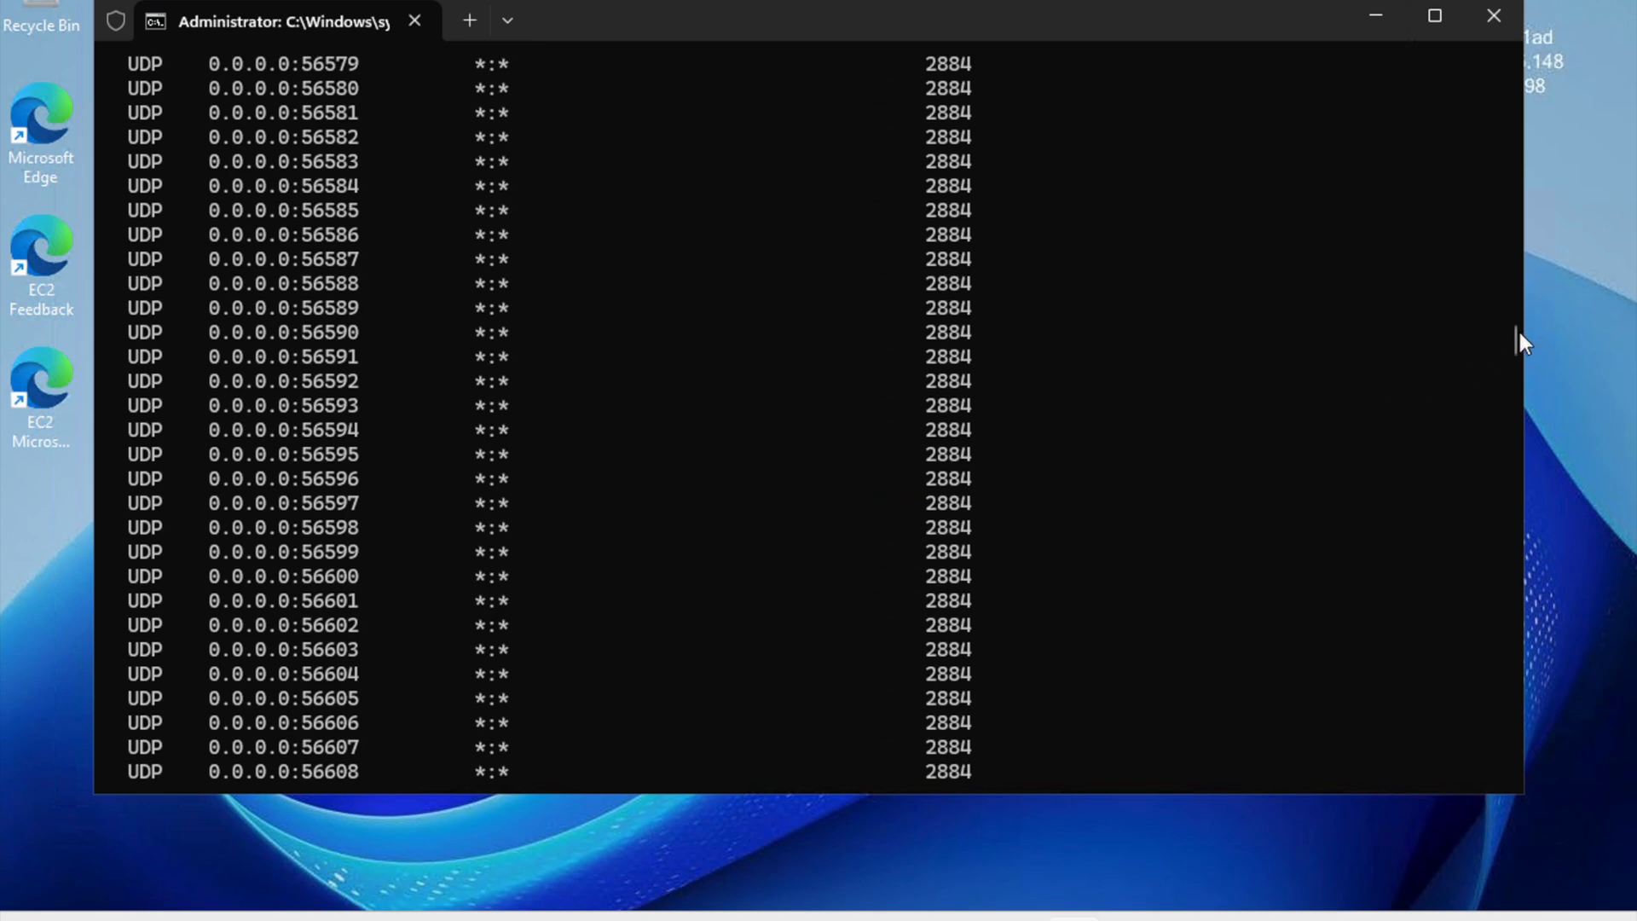
{"action": "left_click_drag", "start_coordinate": [1518, 333], "coordinate": [1517, 68]}
{"action": "scroll", "coordinate": [523, 456], "scroll_direction": "down", "scroll_amount": 1}
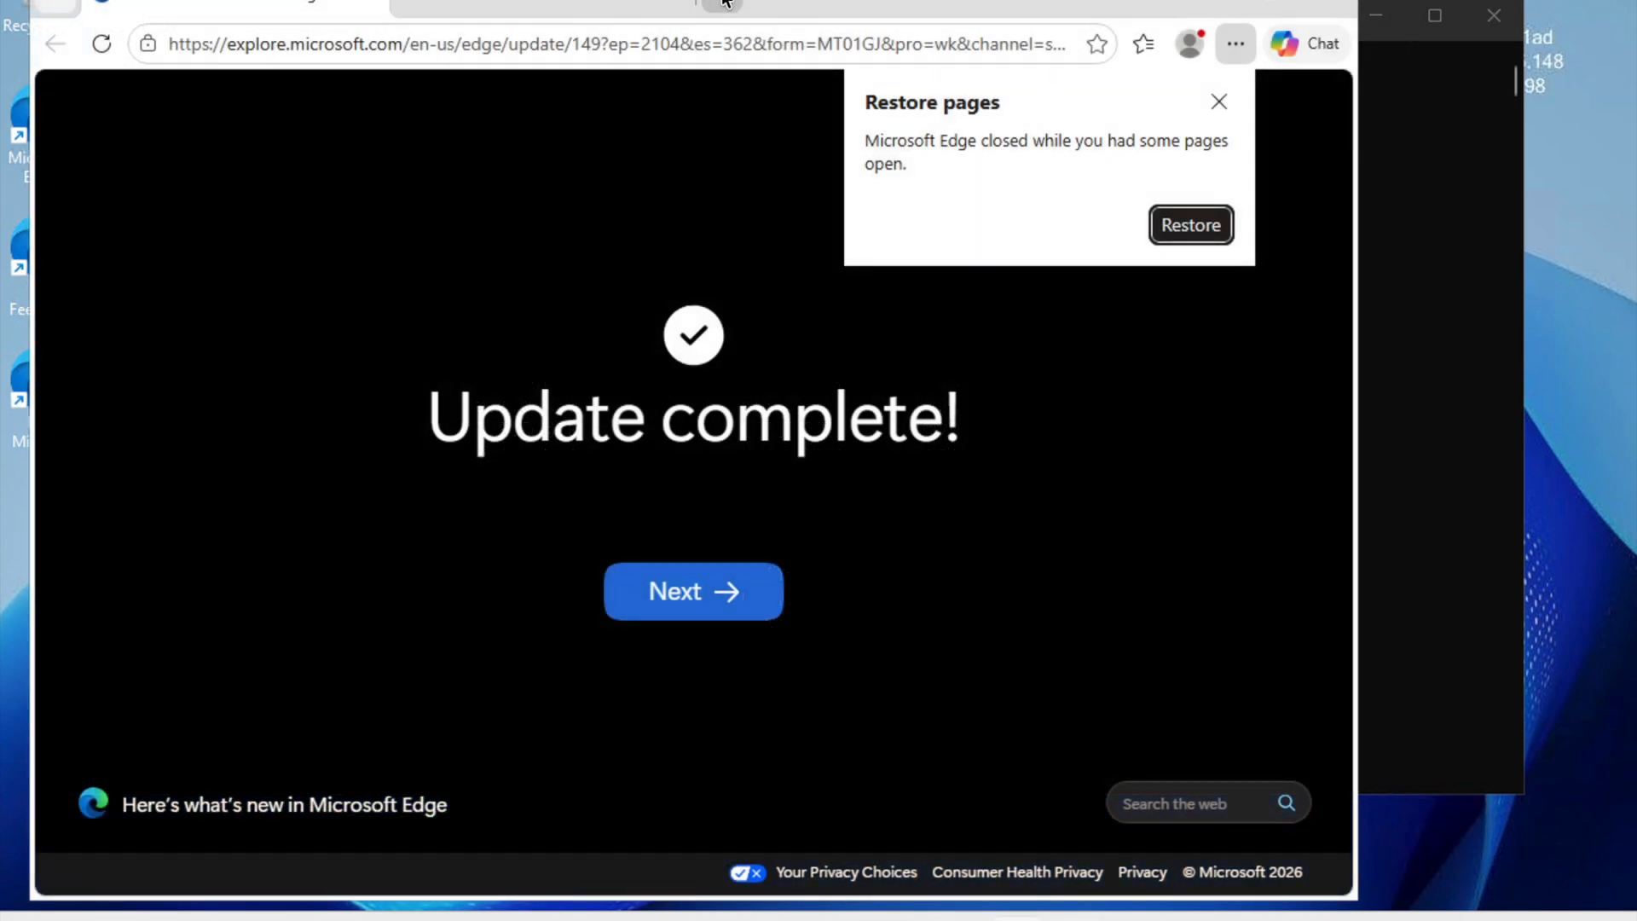
Switch to Microsoft Edge and open the NeverSSL website in a new tab by looking up neverssl
{"action": "left_click", "coordinate": [723, 4]}
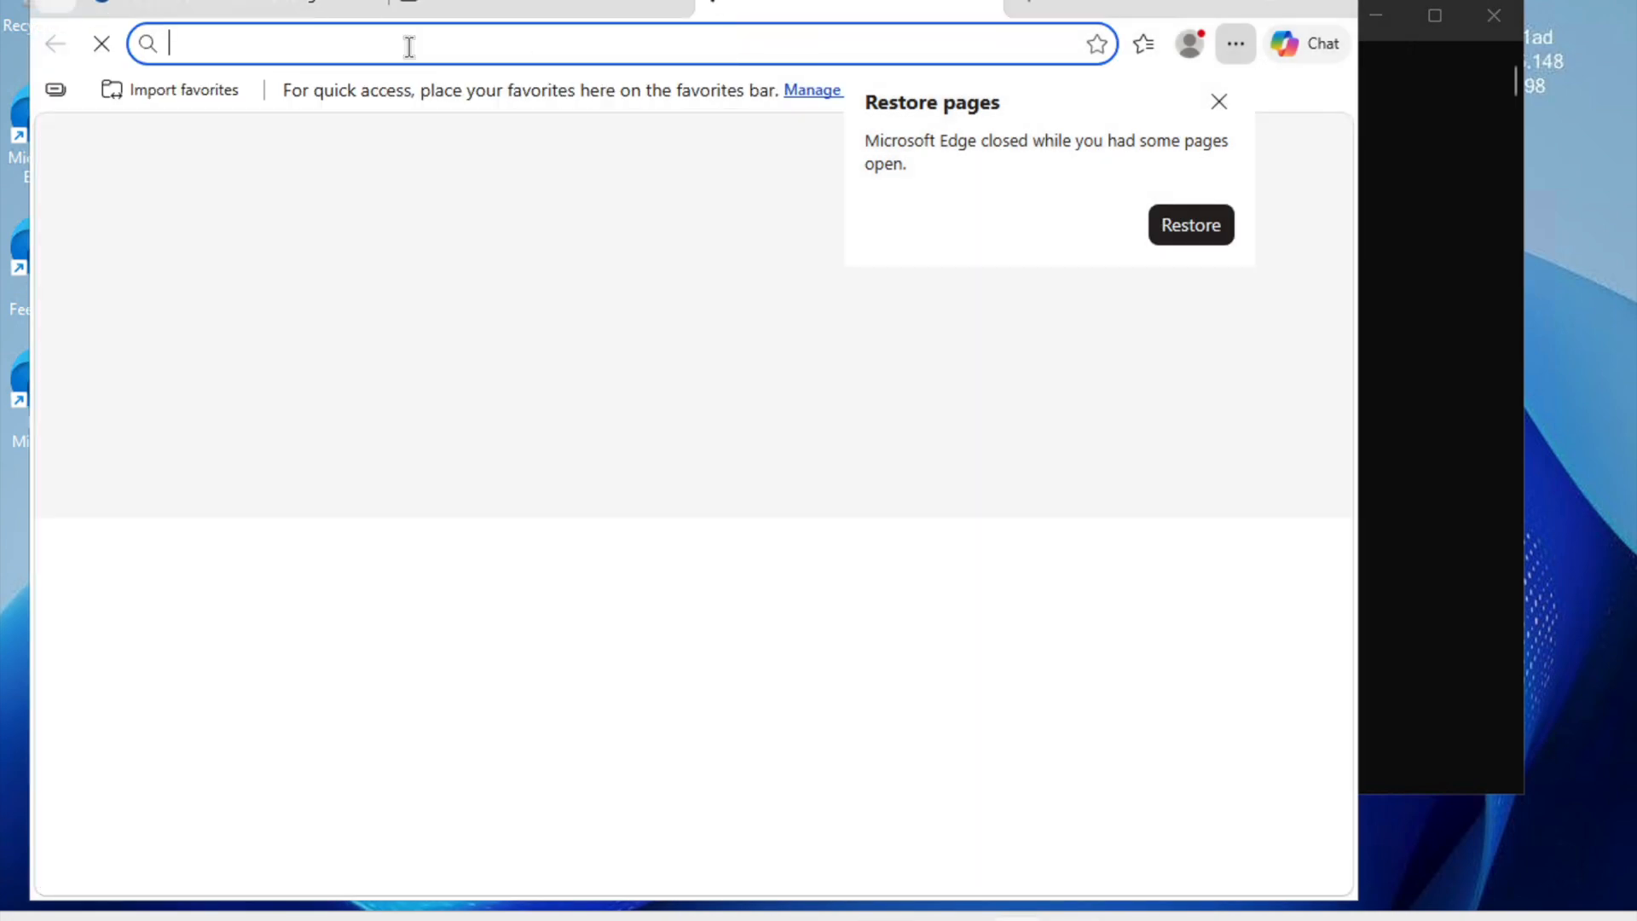
{"action": "type", "text": "neverssl"}
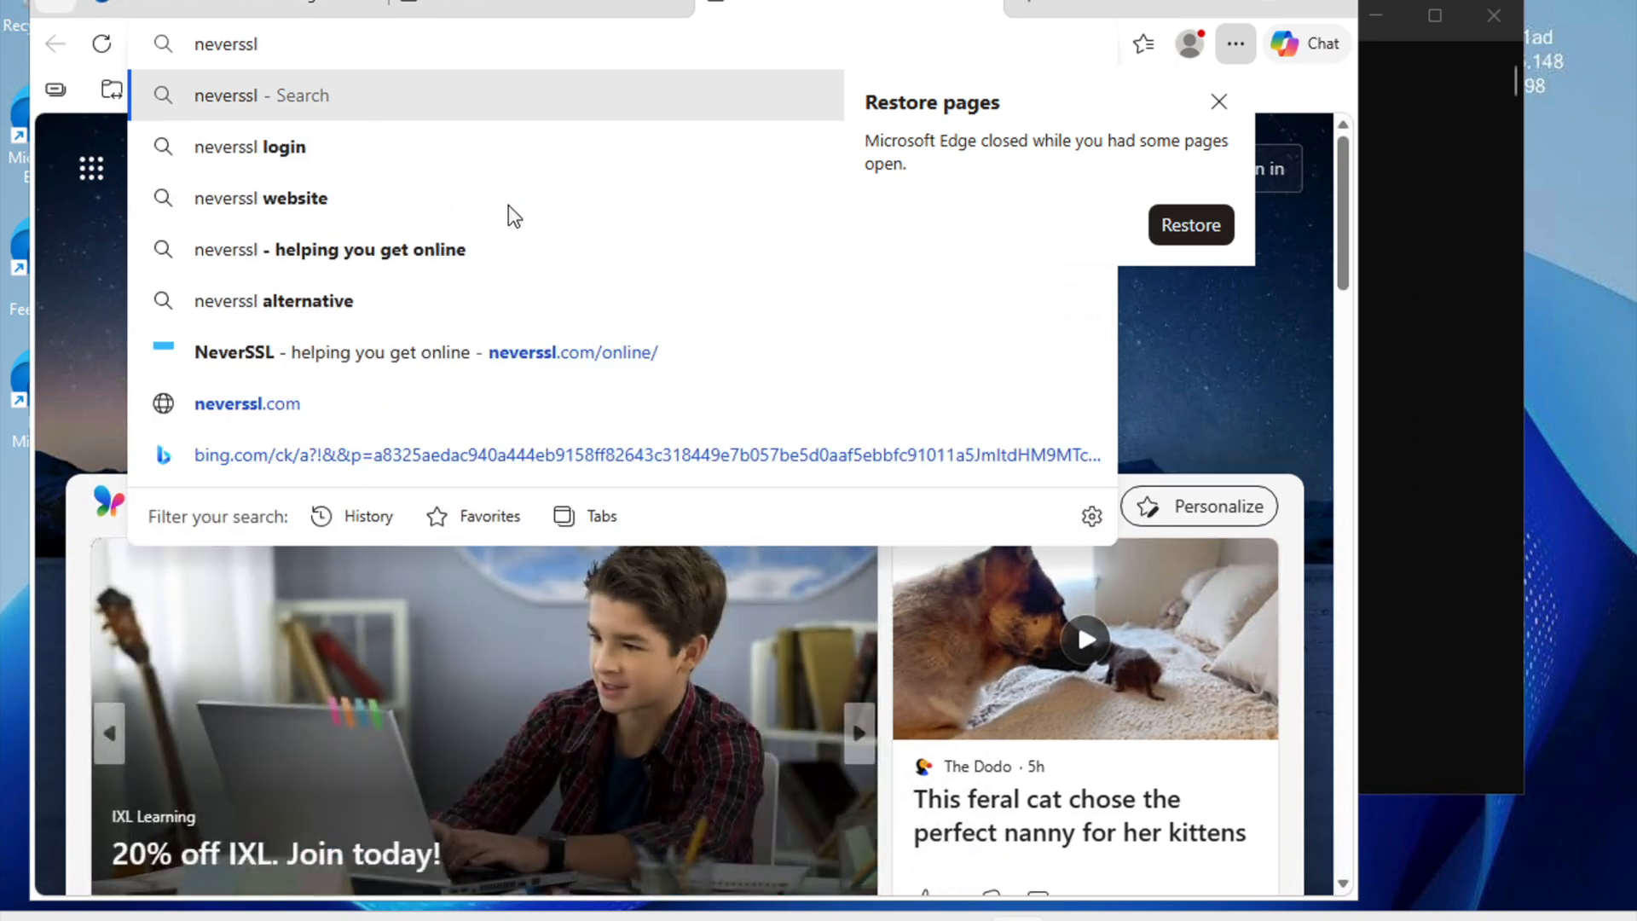
{"action": "key", "text": "Return"}
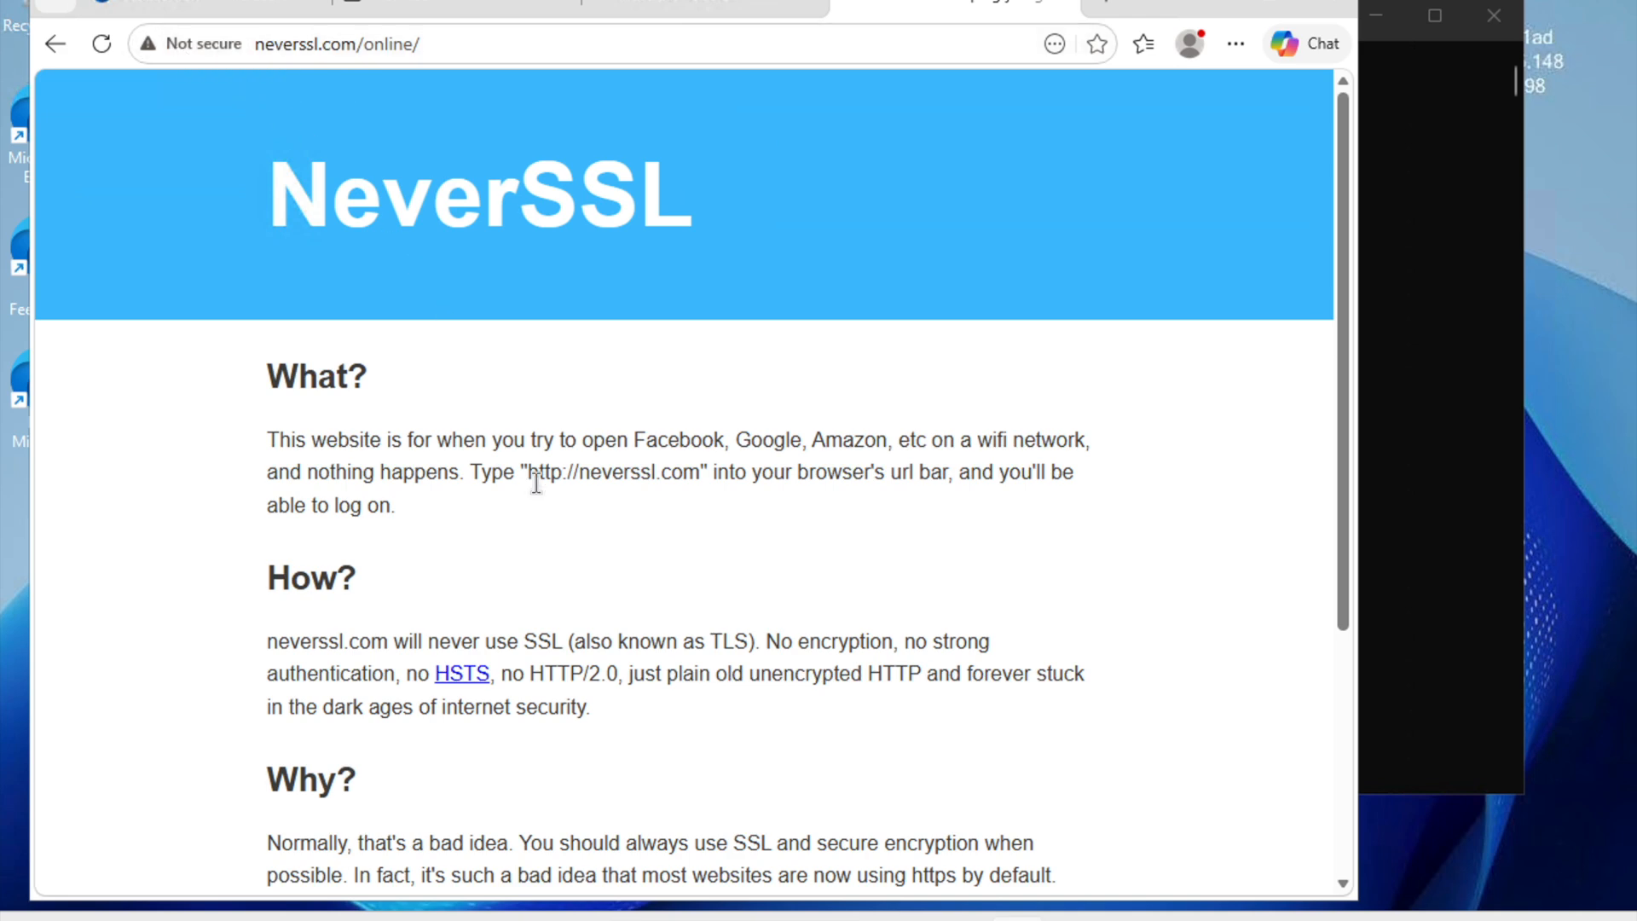
Extend the NeverSSL page address to neverssl.com/online/password and load it
{"action": "left_click", "coordinate": [470, 53]}
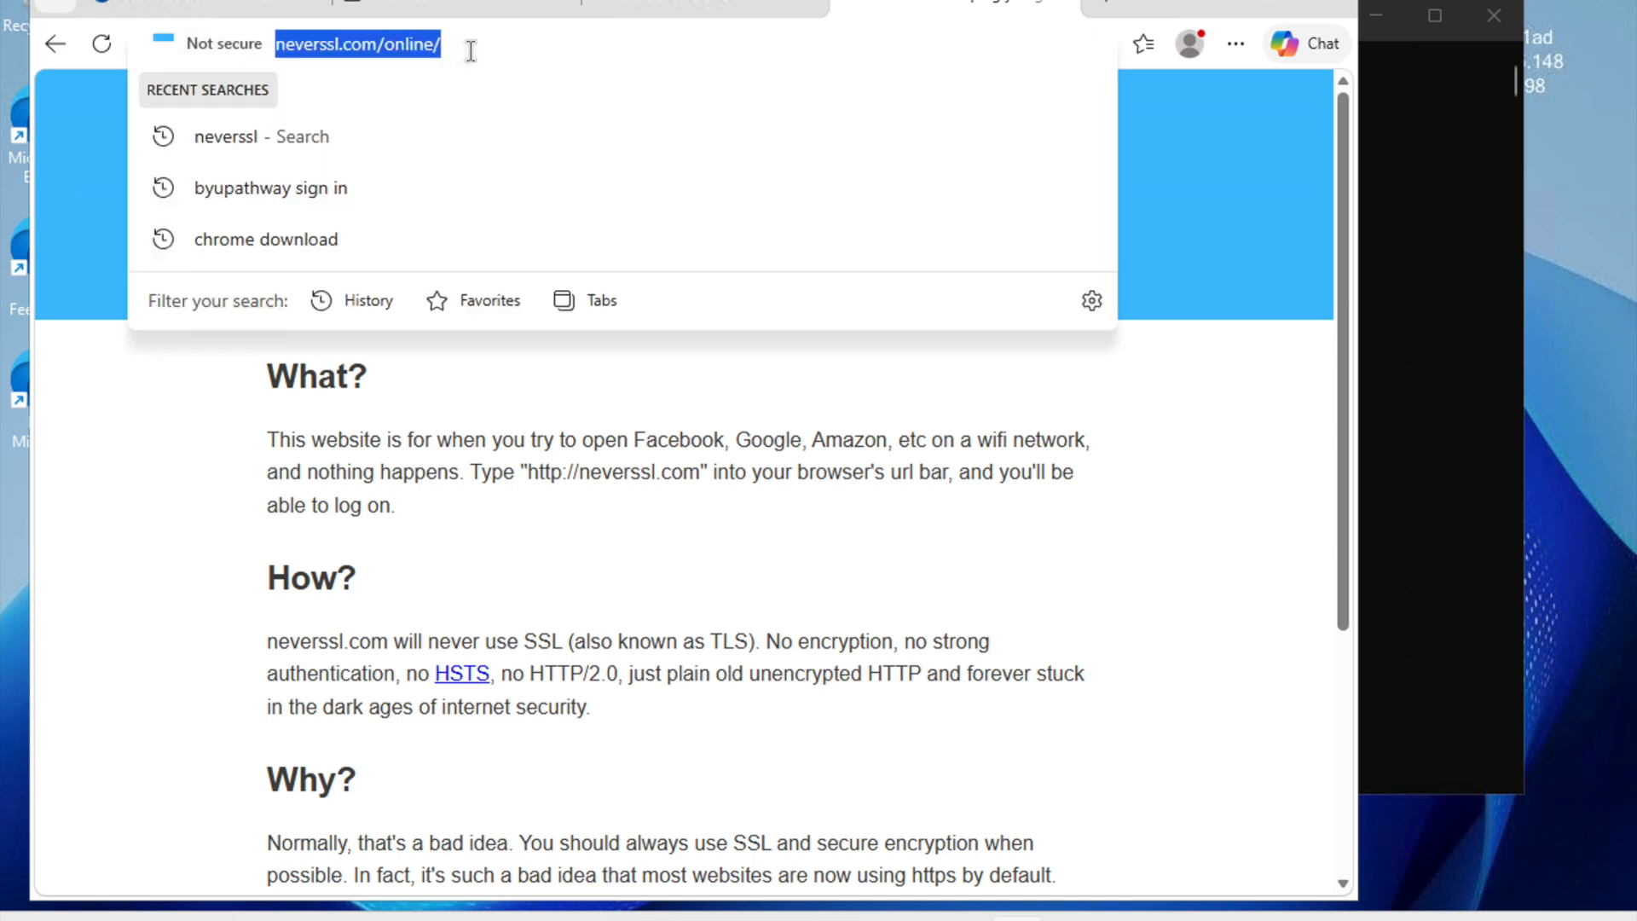
{"action": "left_click", "coordinate": [470, 52]}
{"action": "type", "text": "px"}
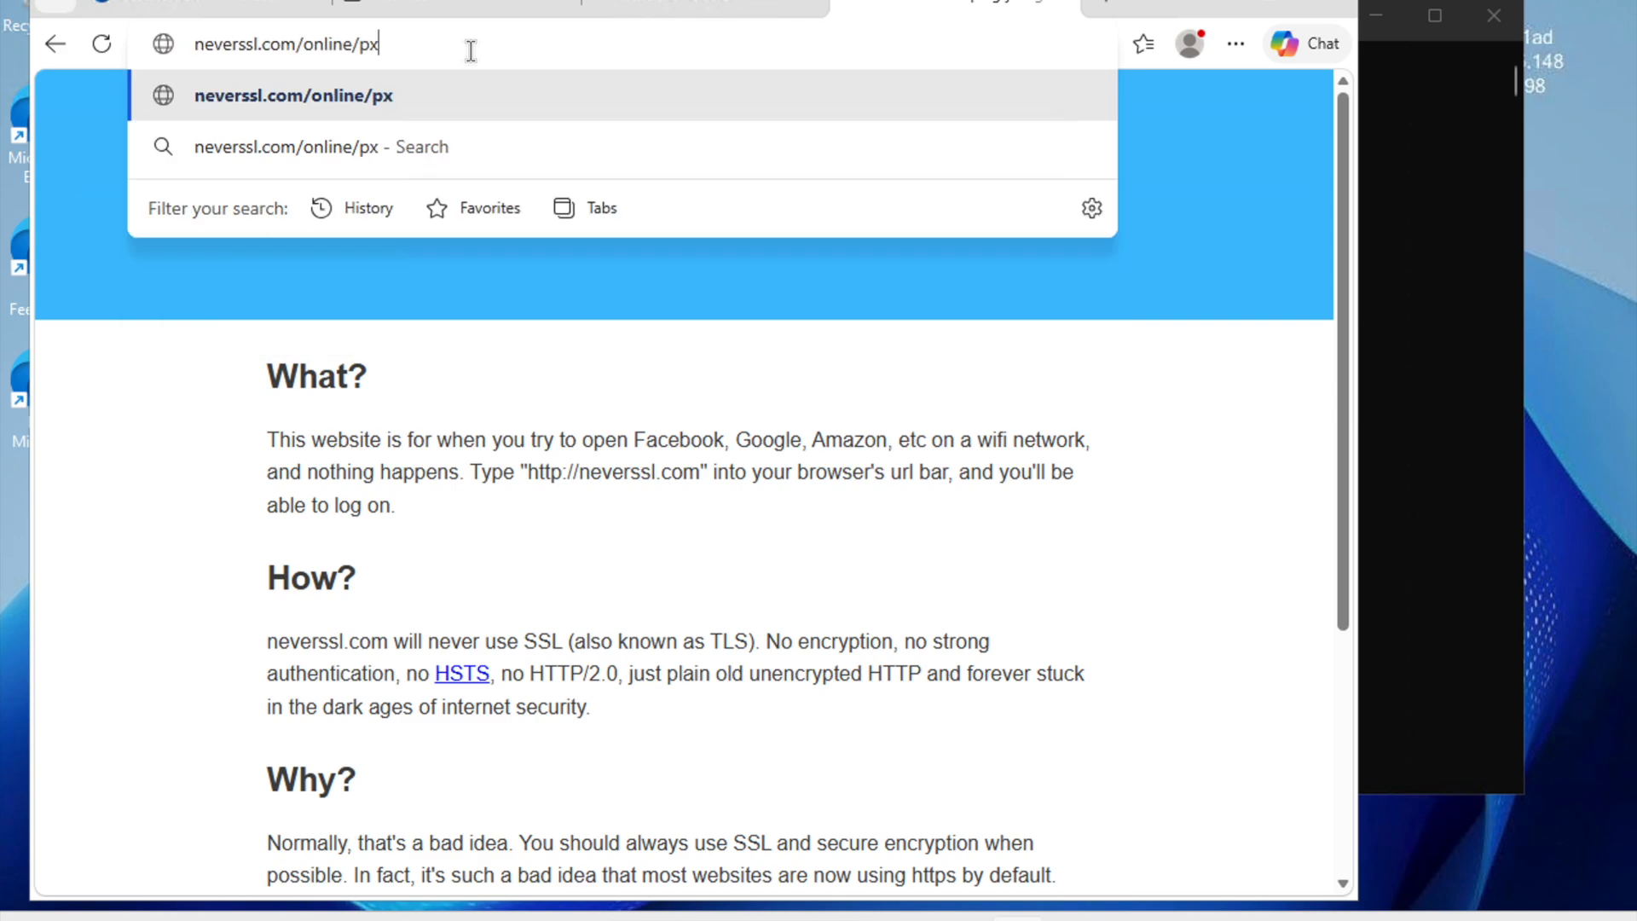
{"action": "type", "text": "asw"}
{"action": "key", "text": "BackSpace"}
{"action": "key", "text": "BackSpace"}
{"action": "key", "text": "BackSpace"}
{"action": "key", "text": "BackSpace"}
{"action": "type", "text": "assword"}
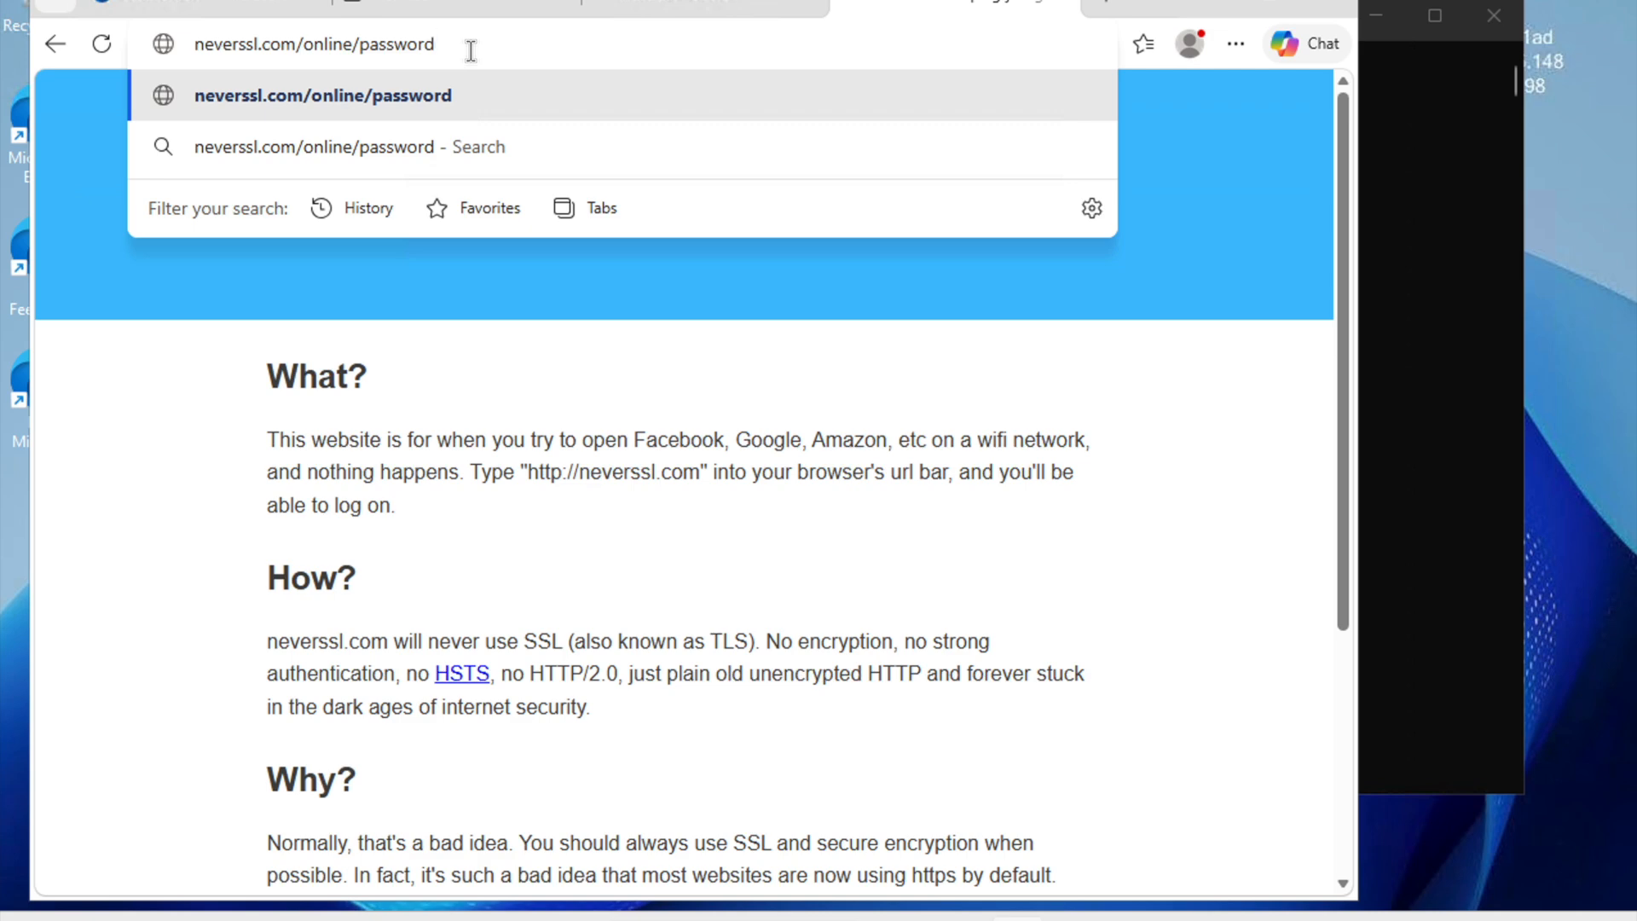
{"action": "key", "text": "Return"}
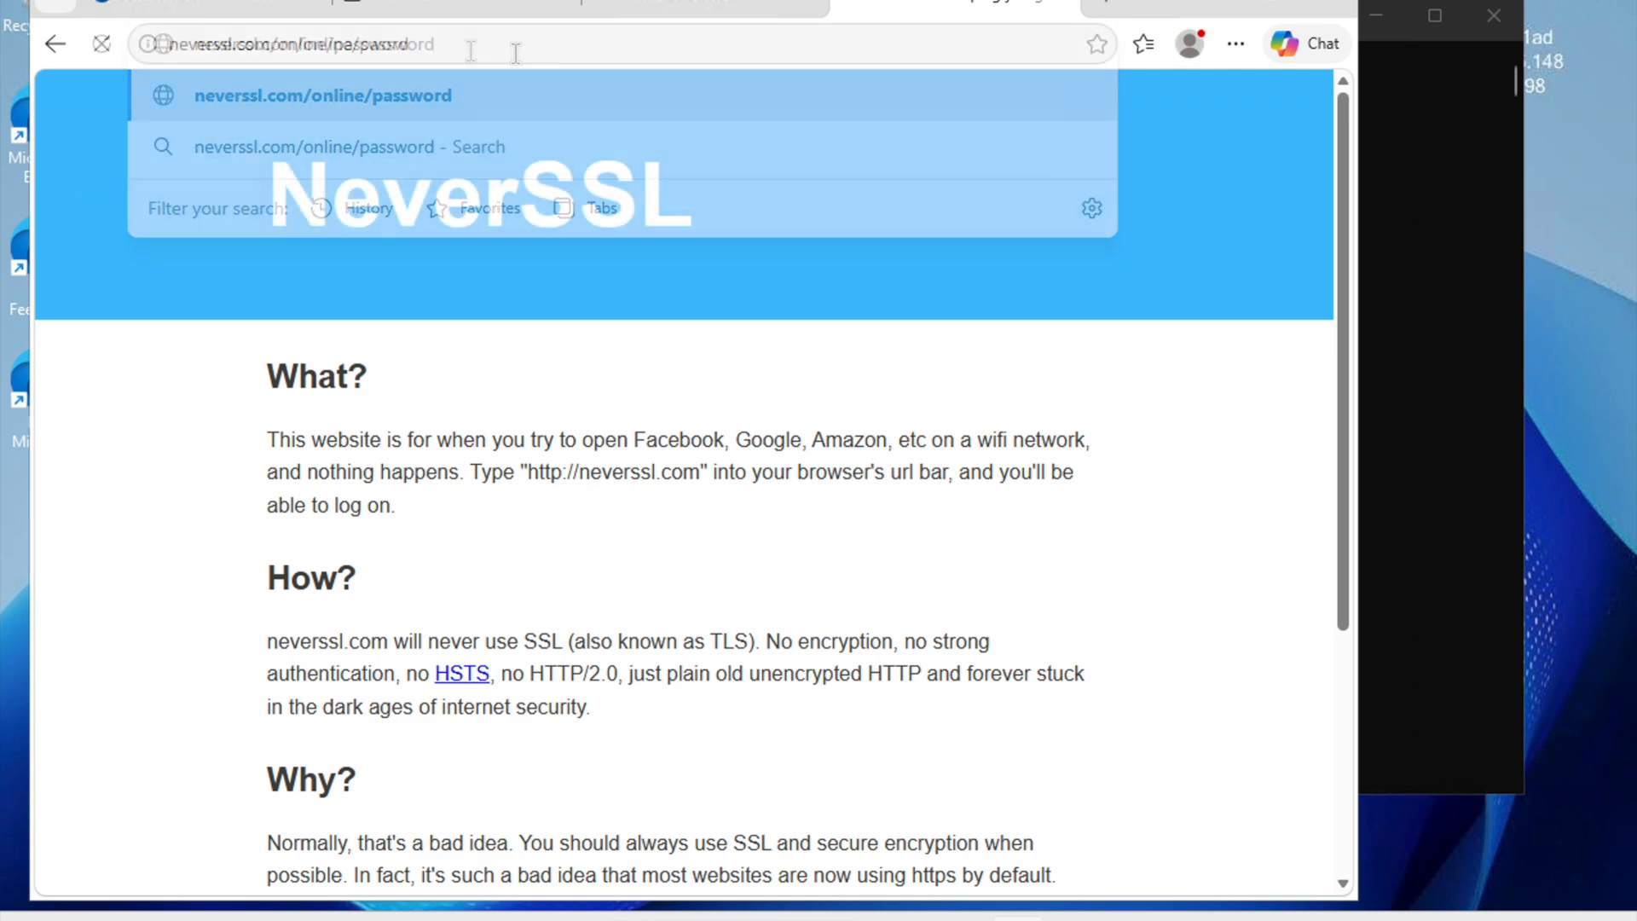
Search for byupathway sign in from a new tab, open the BYU-Pathway sign-in page and look it over
{"action": "key", "text": "ctrl+t"}
{"action": "type", "text": "byu"}
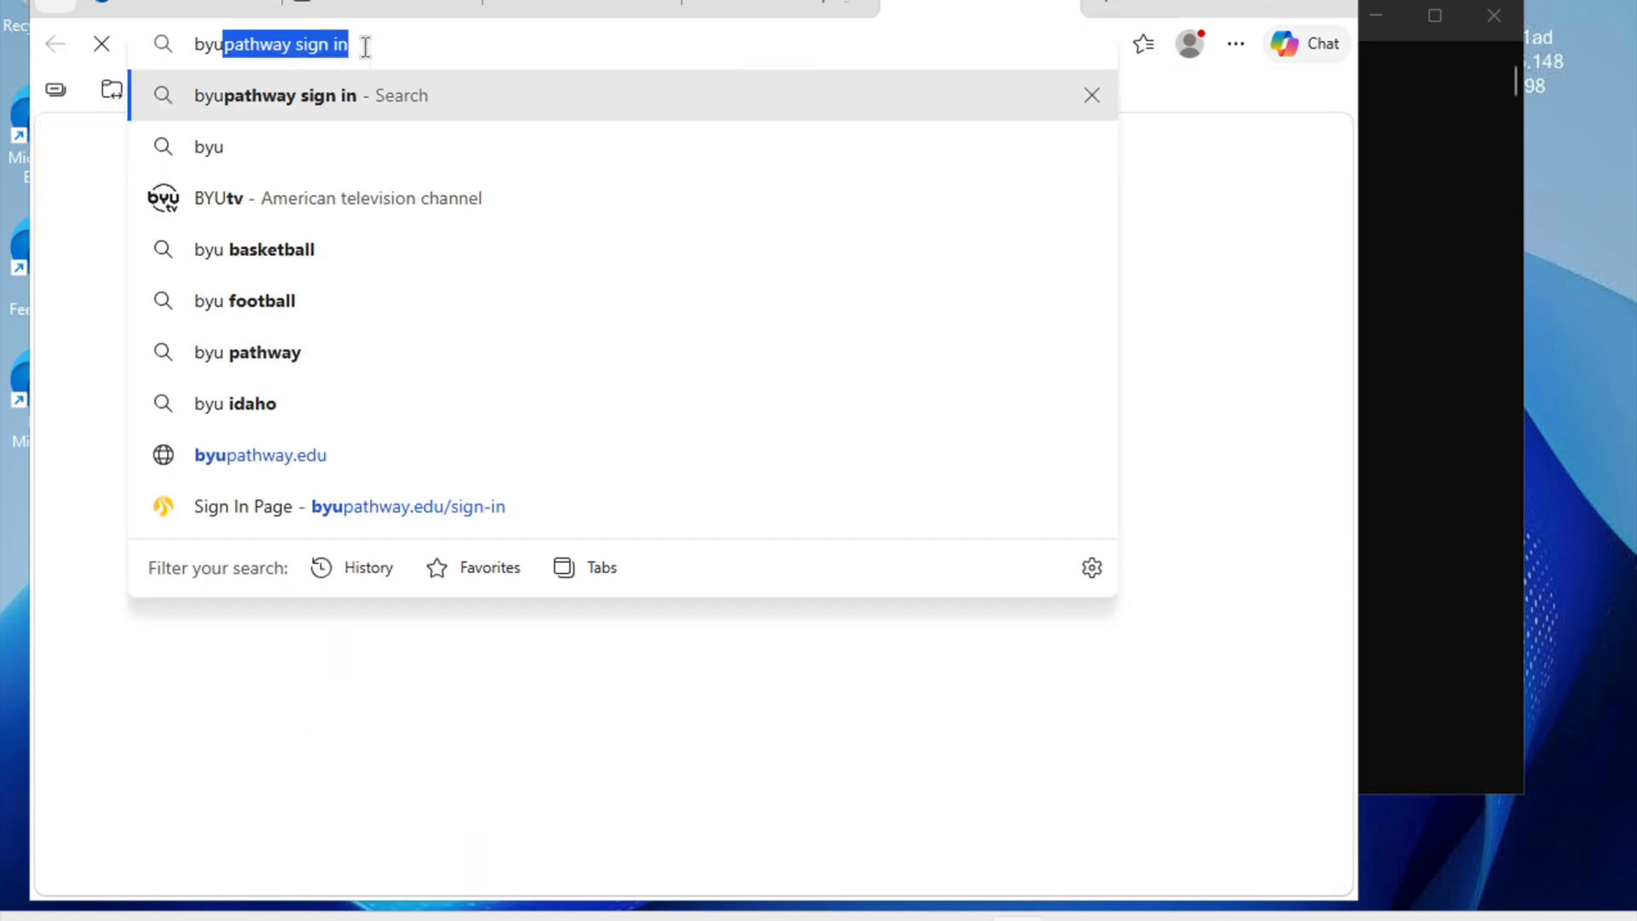
{"action": "key", "text": "Return"}
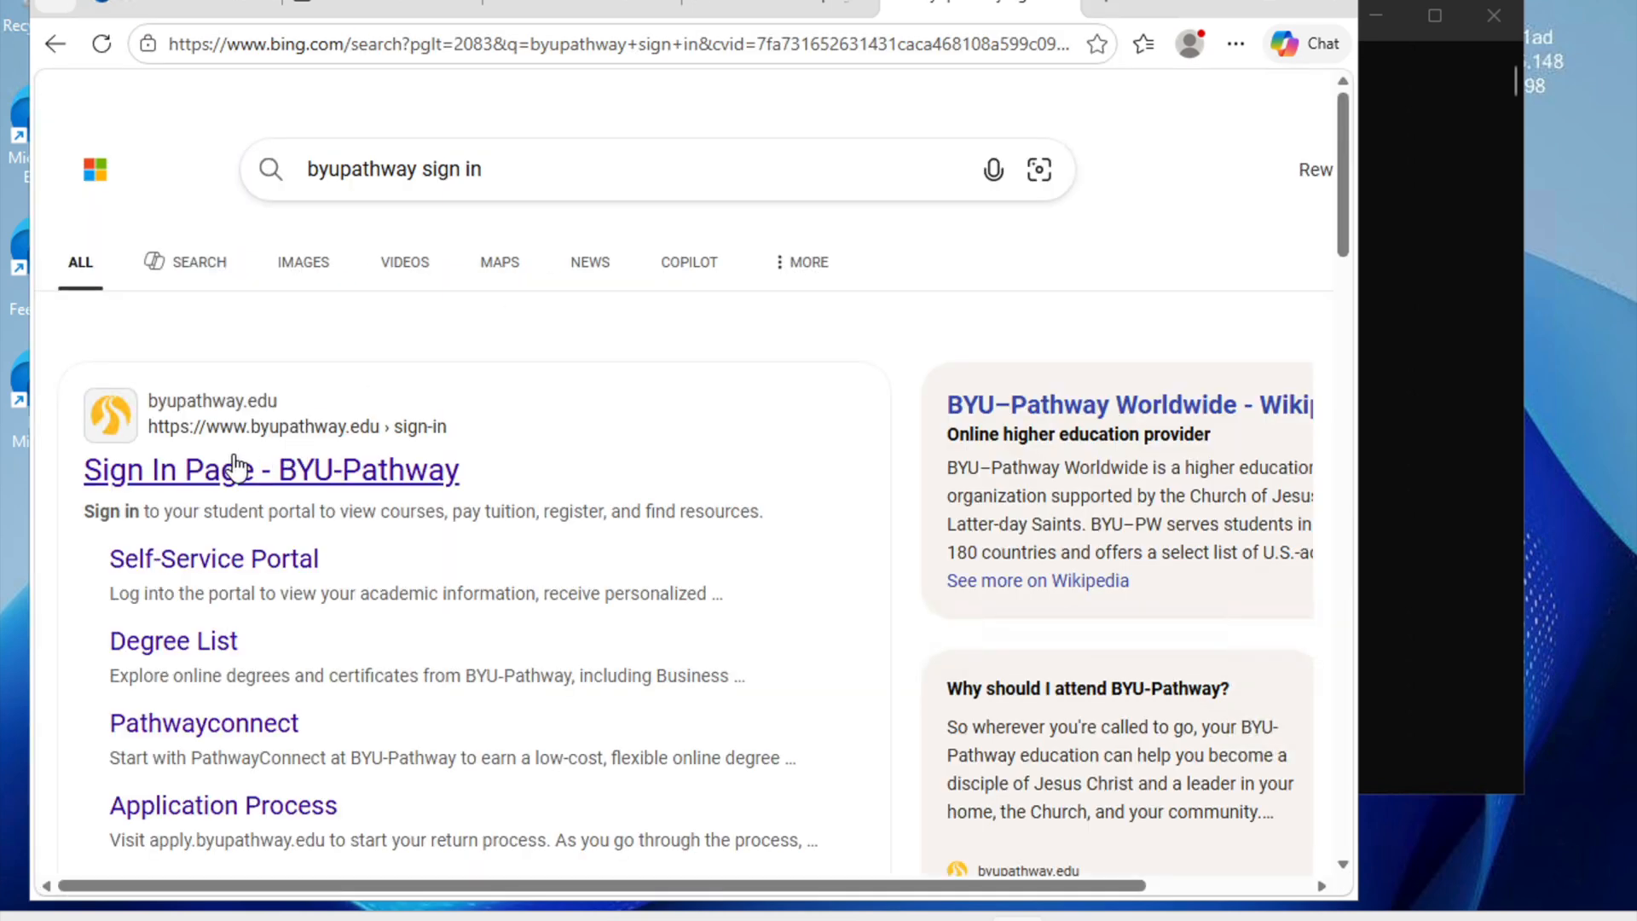
{"action": "left_click", "coordinate": [271, 469]}
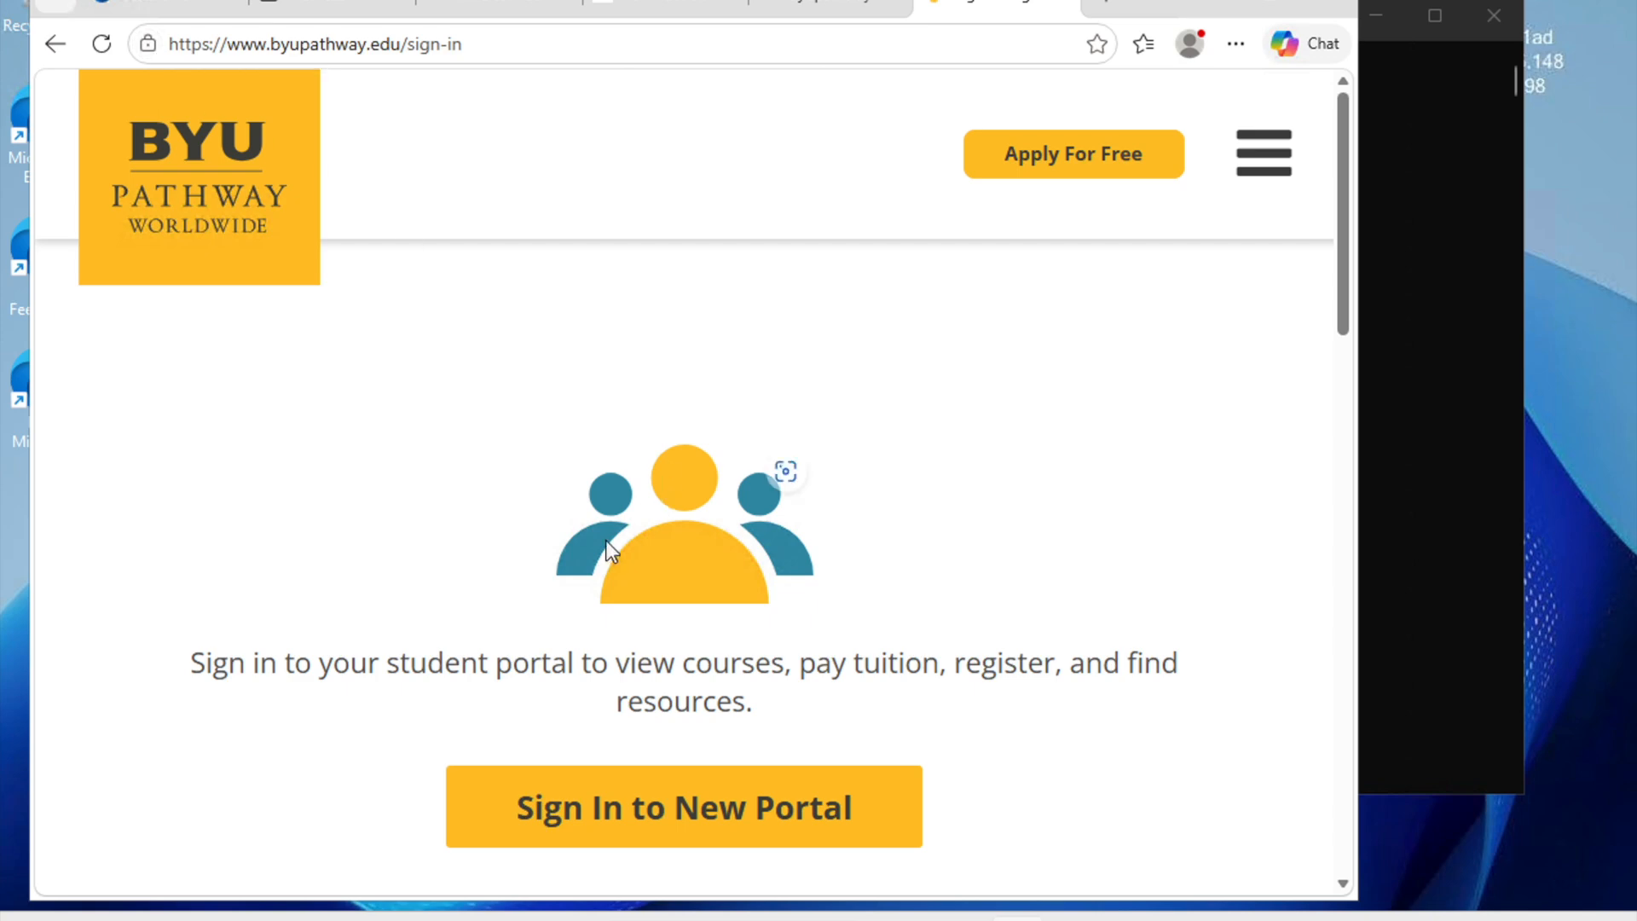
{"action": "scroll", "coordinate": [605, 546], "scroll_direction": "down", "scroll_amount": 4}
{"action": "scroll", "coordinate": [605, 546], "scroll_direction": "up", "scroll_amount": 3}
{"action": "scroll", "coordinate": [605, 540], "scroll_direction": "up", "scroll_amount": 1}
Open the Windows Services console with services.msc and look through the services' status and startup types
{"action": "key", "text": "super+r"}
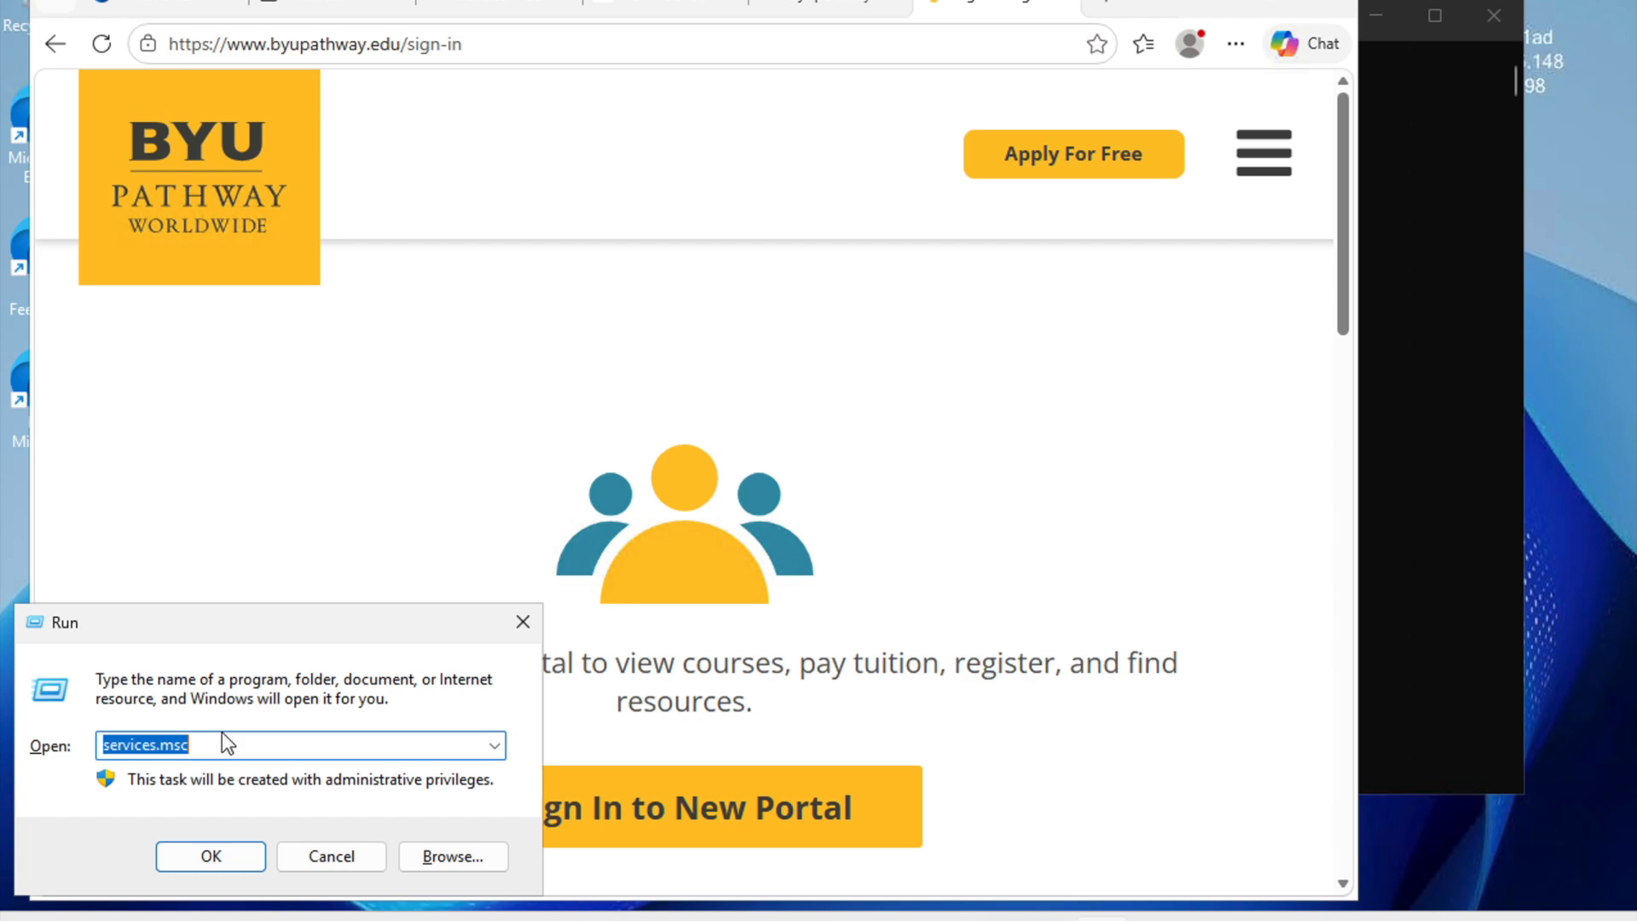
{"action": "key", "text": "Return"}
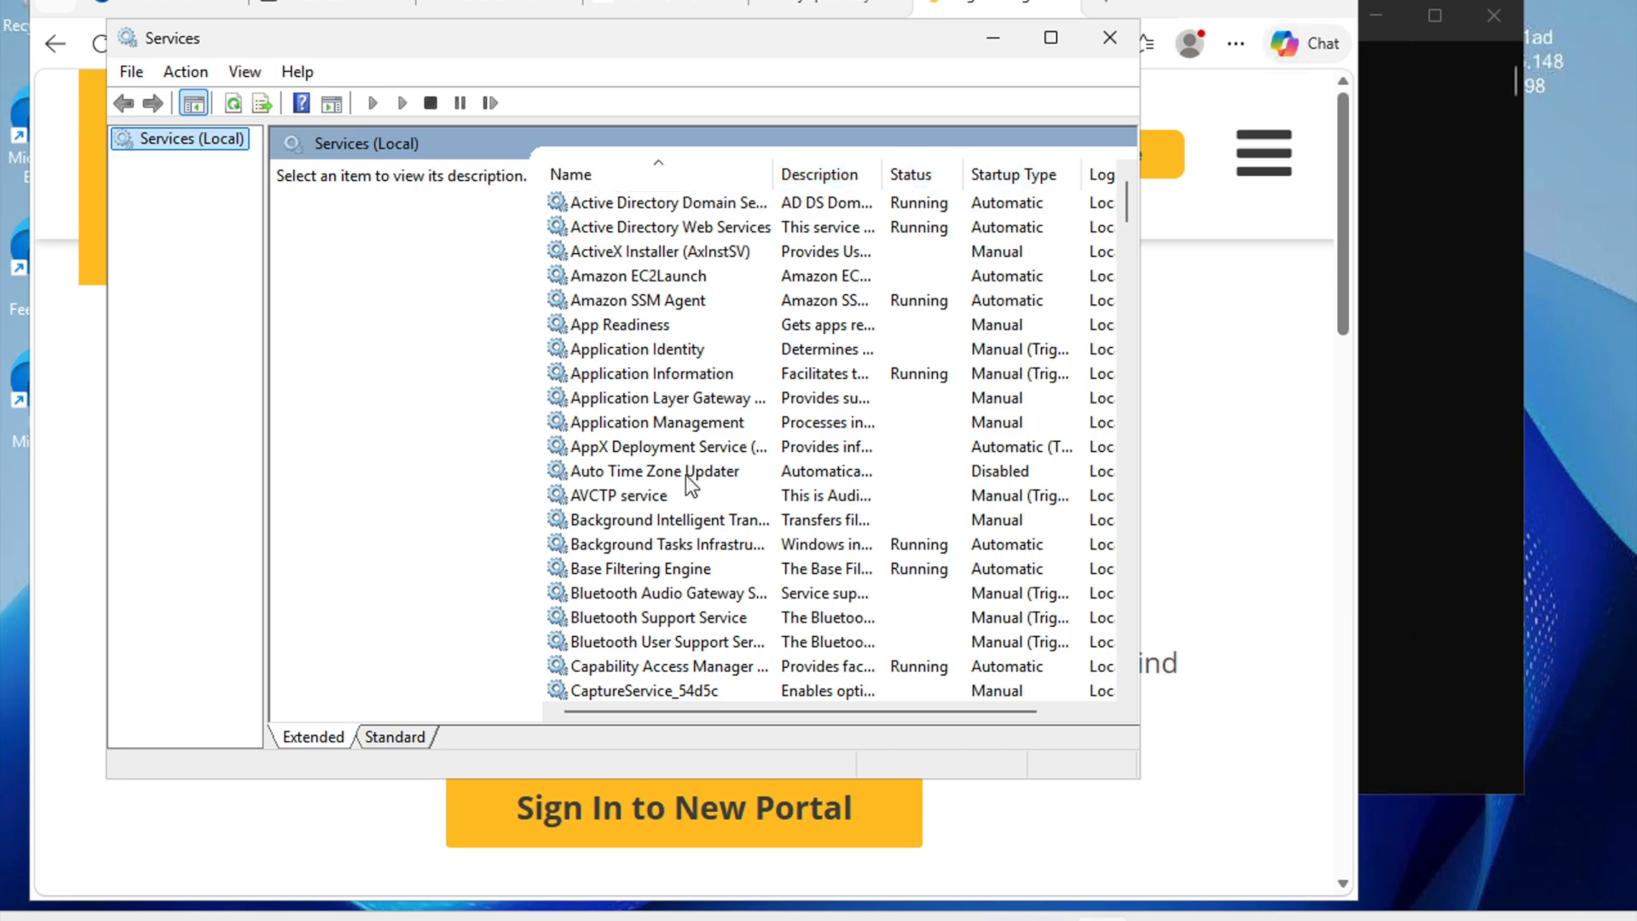
{"action": "scroll", "coordinate": [648, 256], "scroll_direction": "down", "scroll_amount": 20}
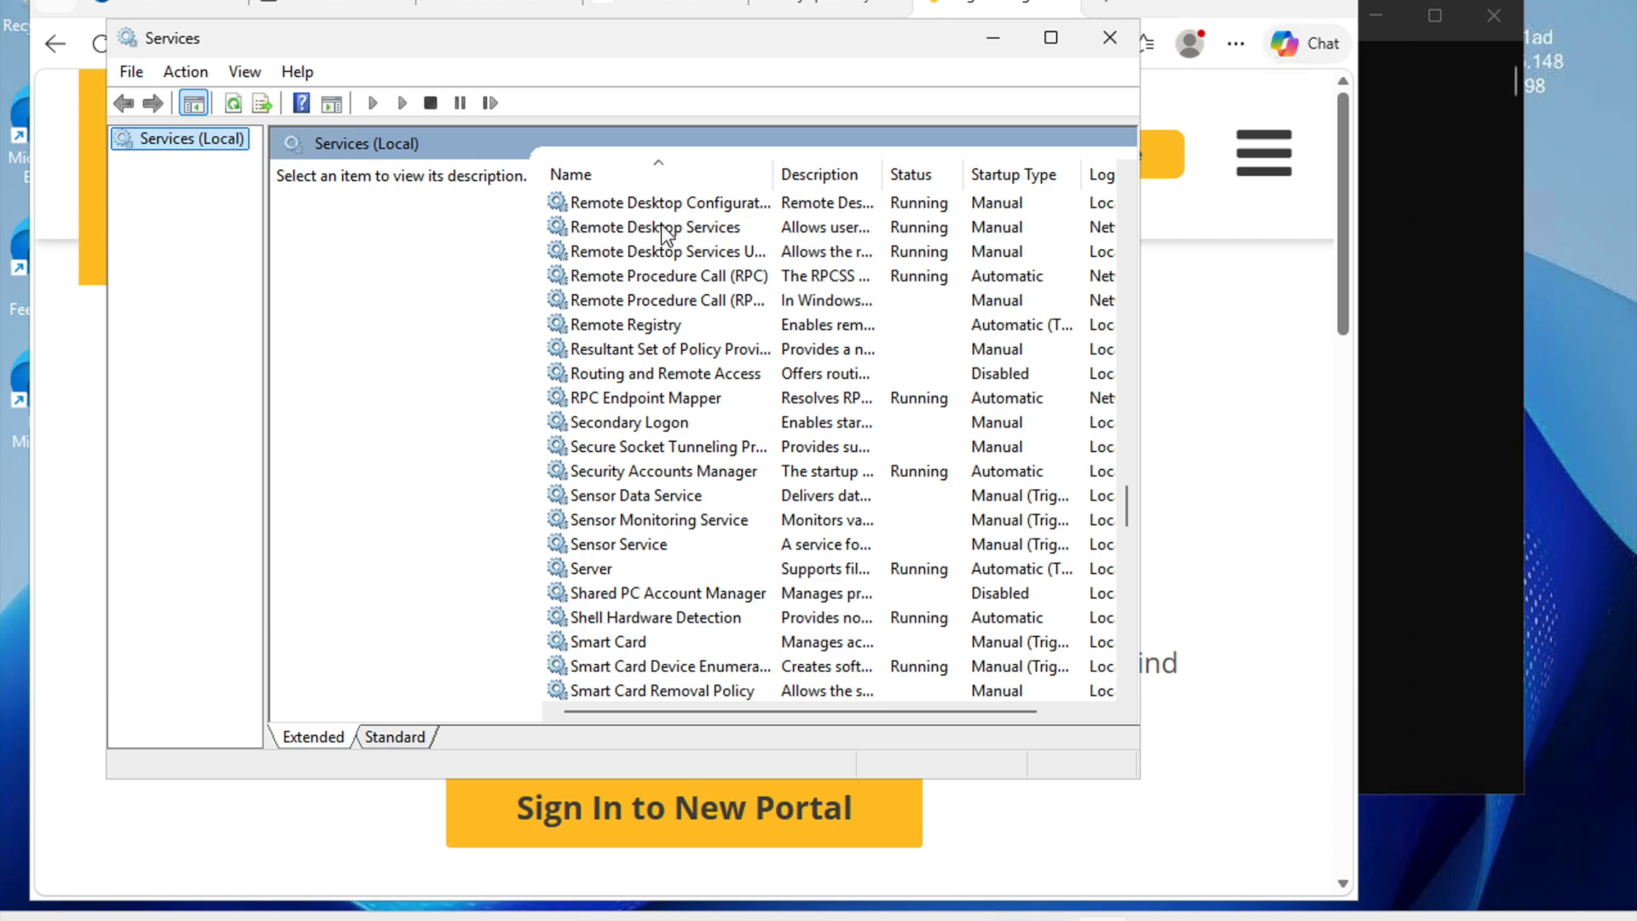
{"action": "scroll", "coordinate": [665, 232], "scroll_direction": "up", "scroll_amount": 12}
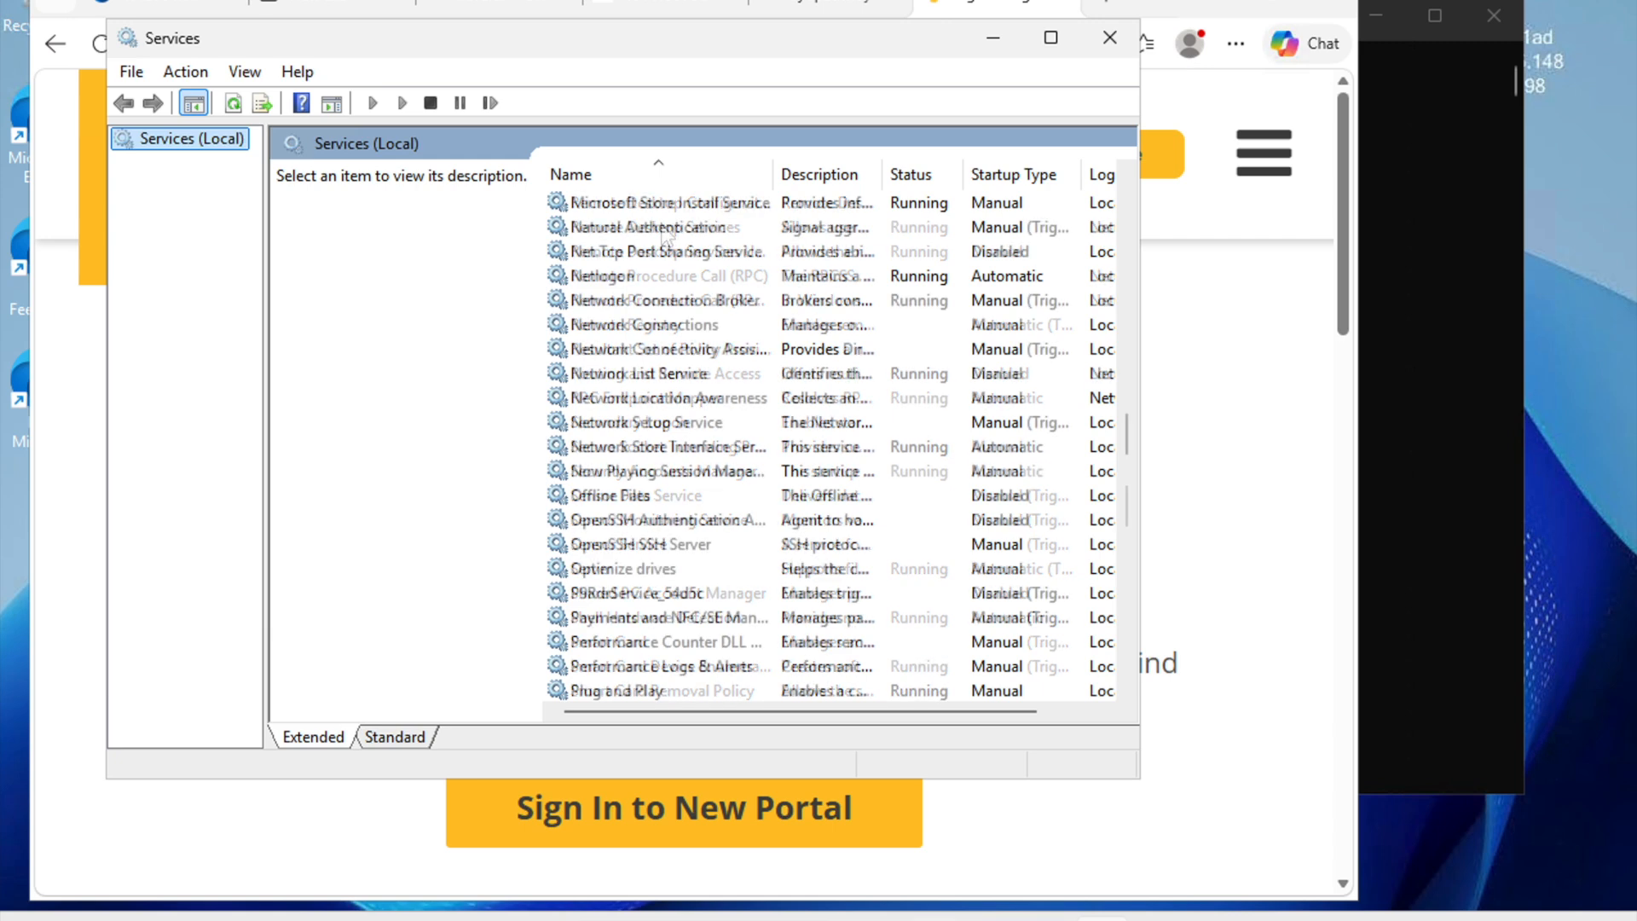
Search Windows for windows defender firewall and open the Windows Defender Firewall control panel
{"action": "left_click", "coordinate": [531, 920]}
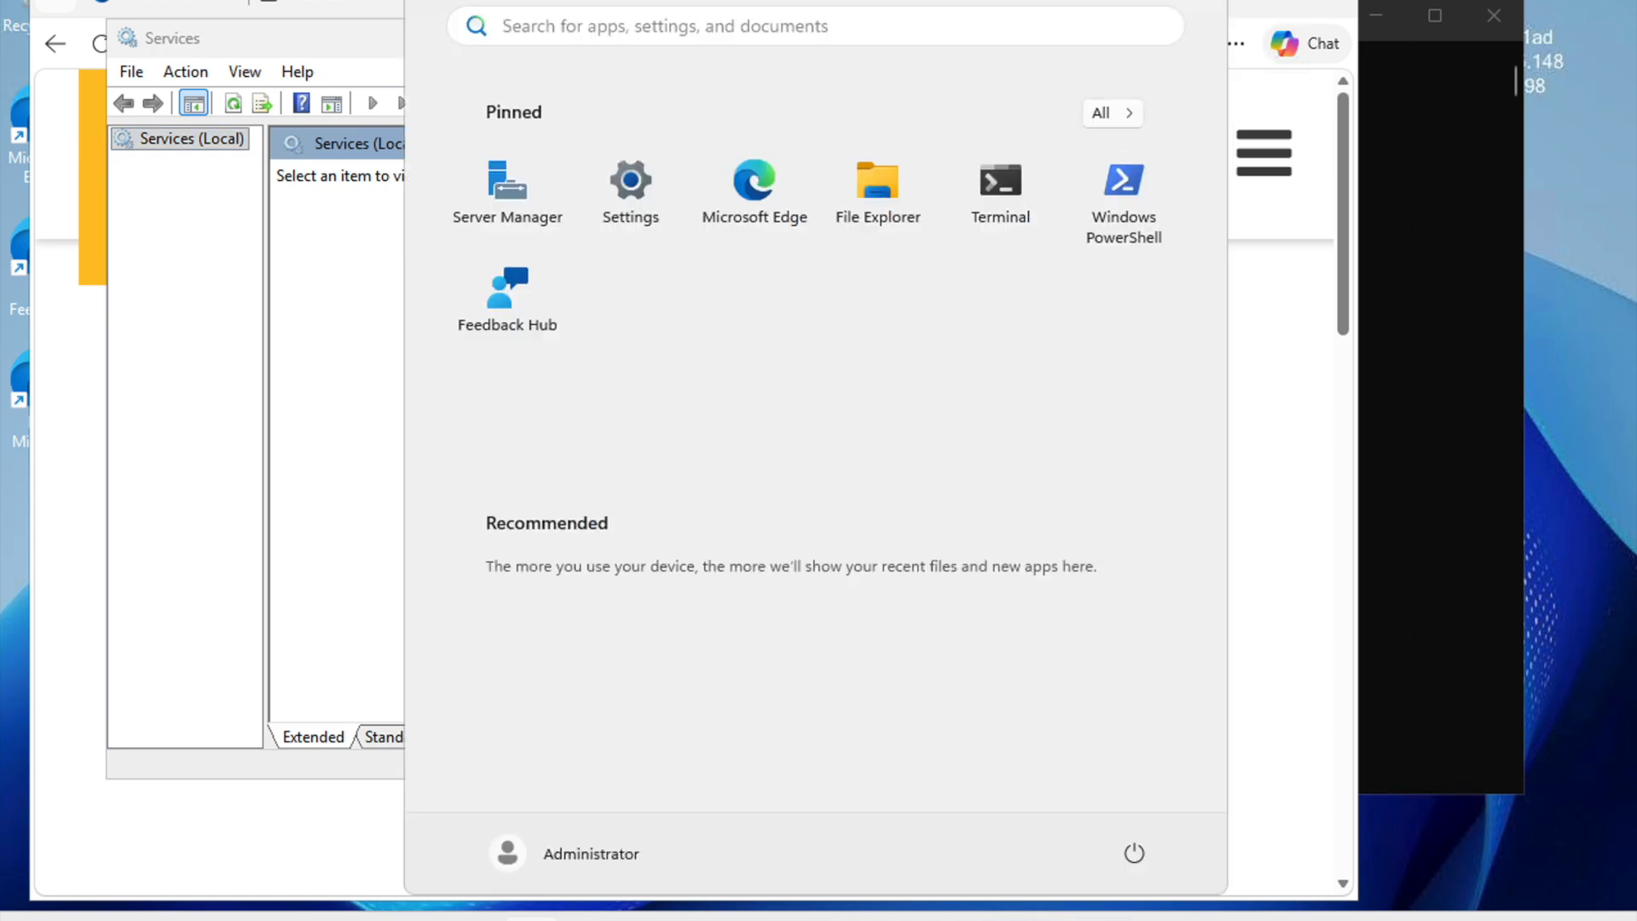
{"action": "type", "text": "windows "}
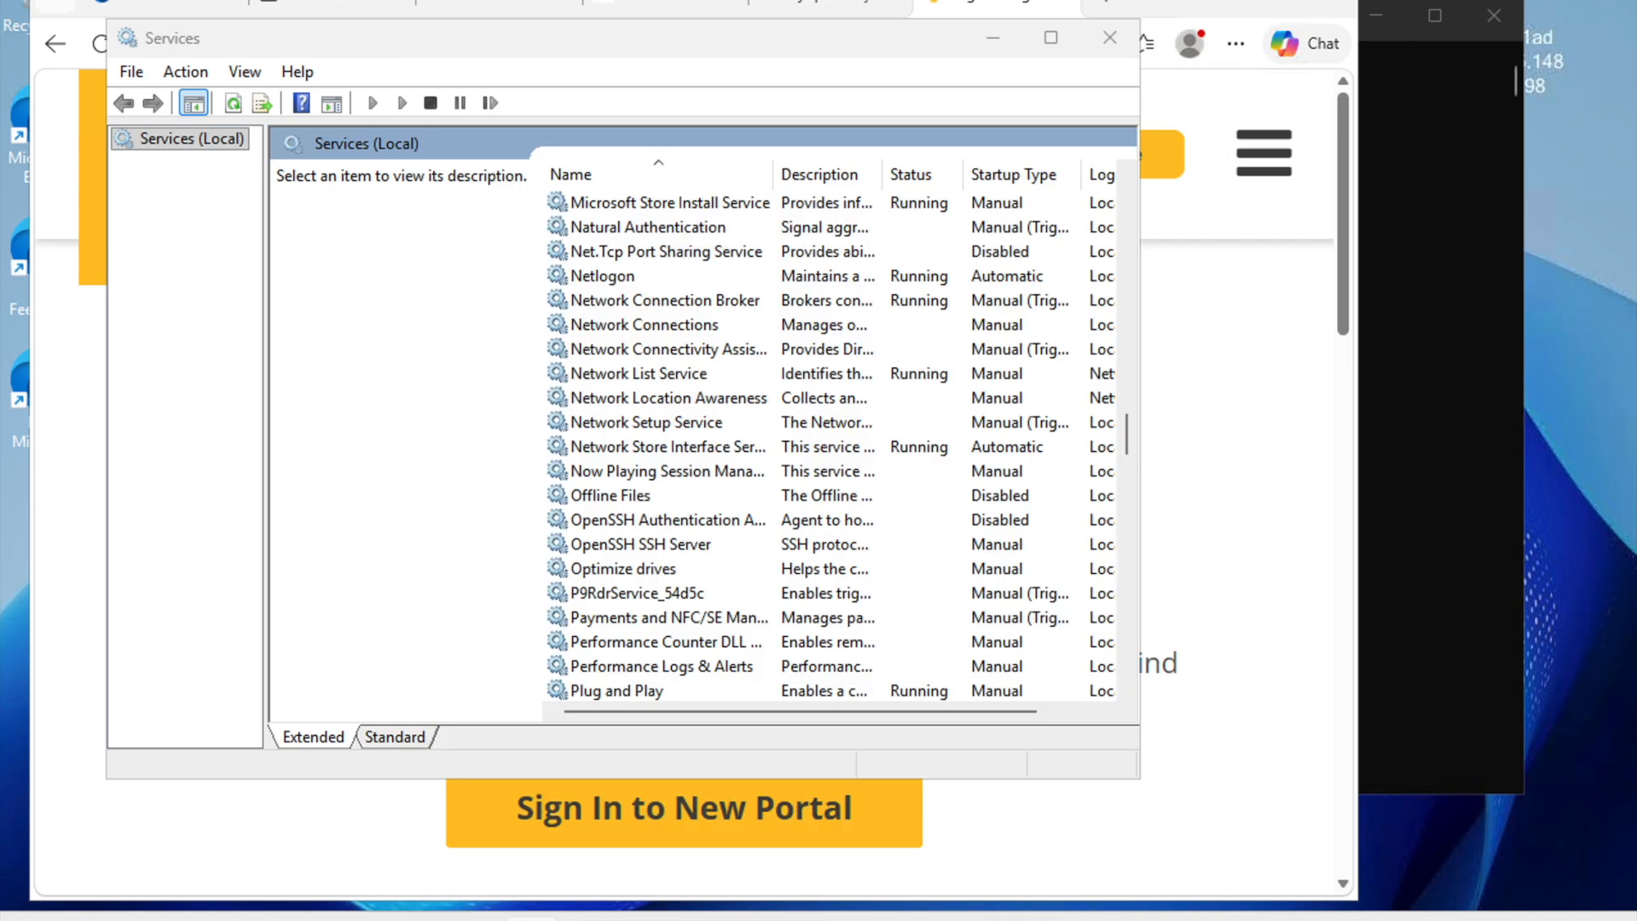
{"action": "type", "text": "d"}
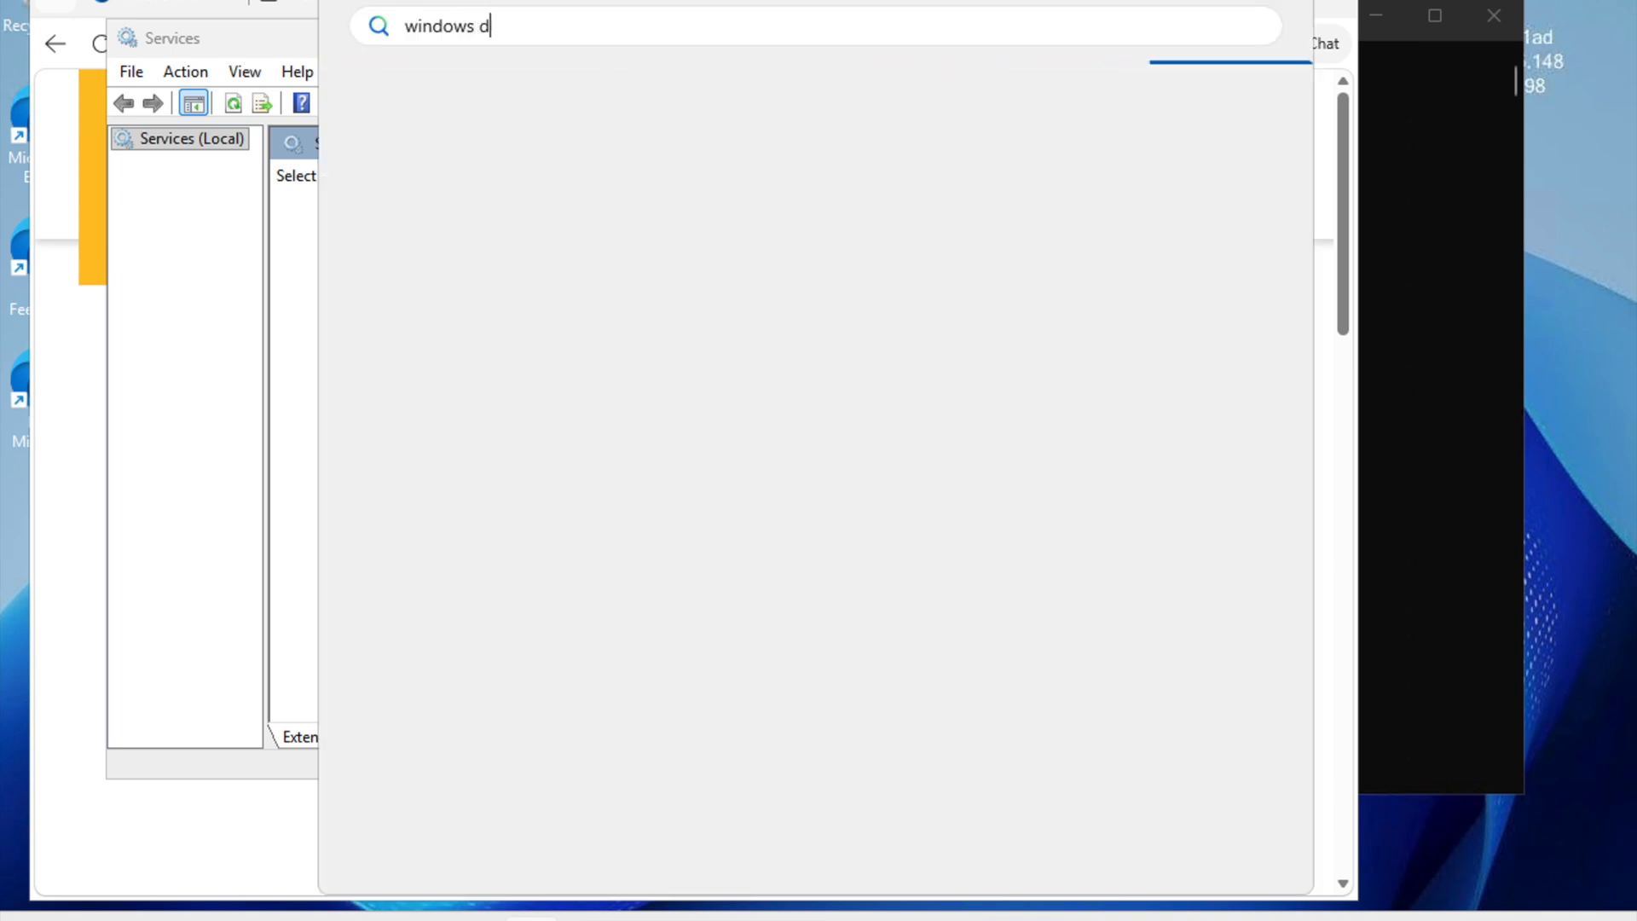
{"action": "type", "text": "efender"}
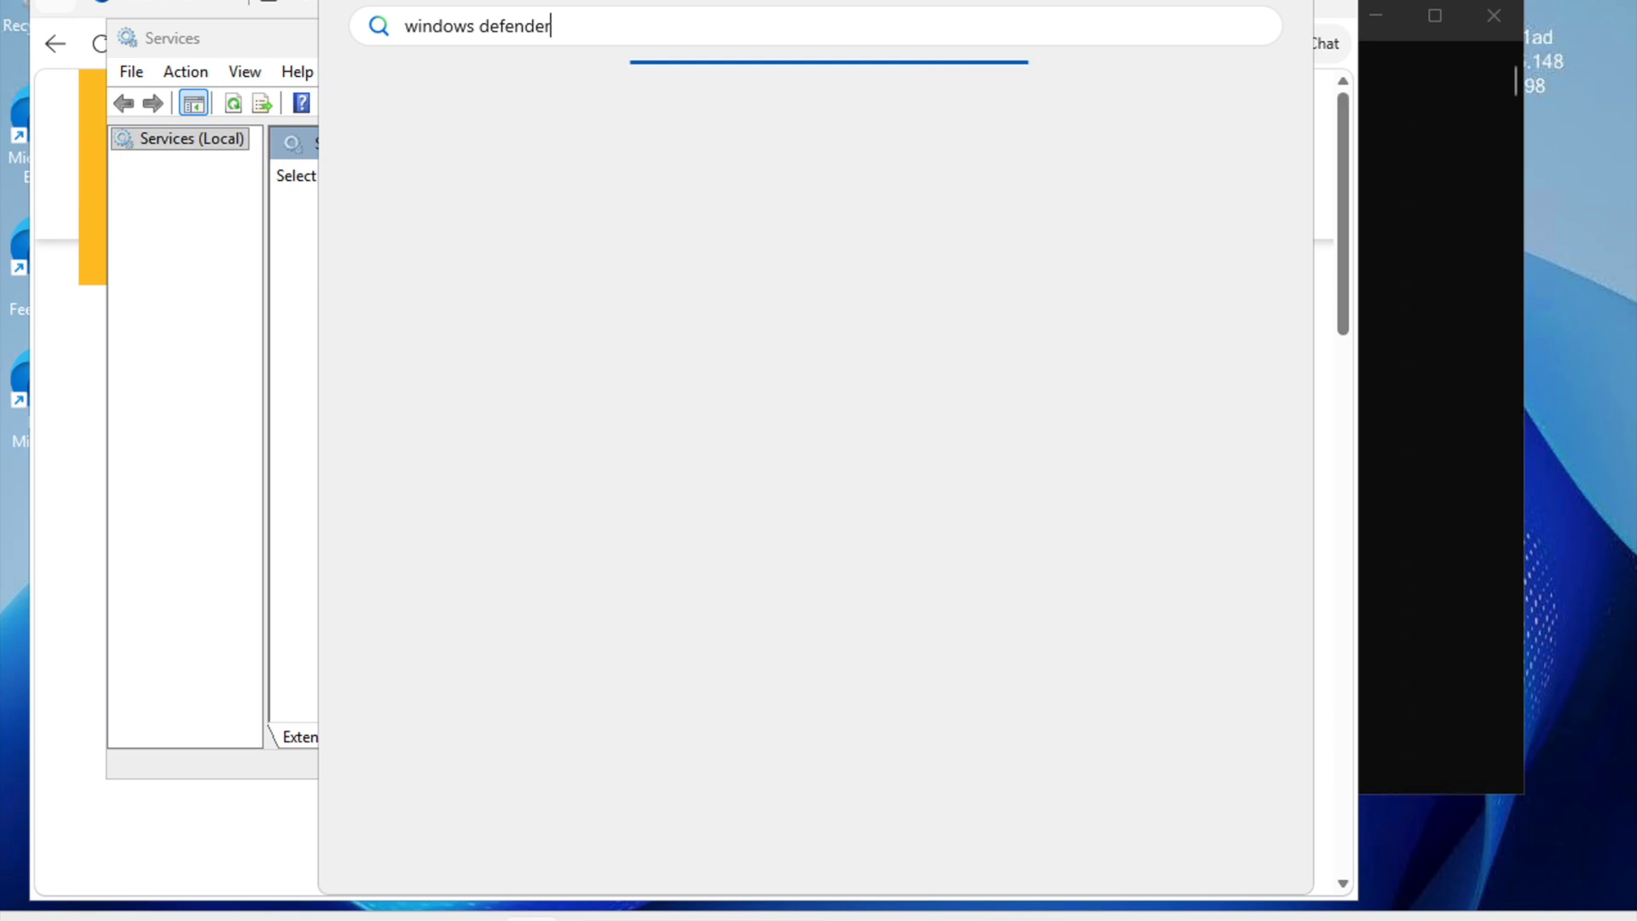
{"action": "type", "text": " fi"}
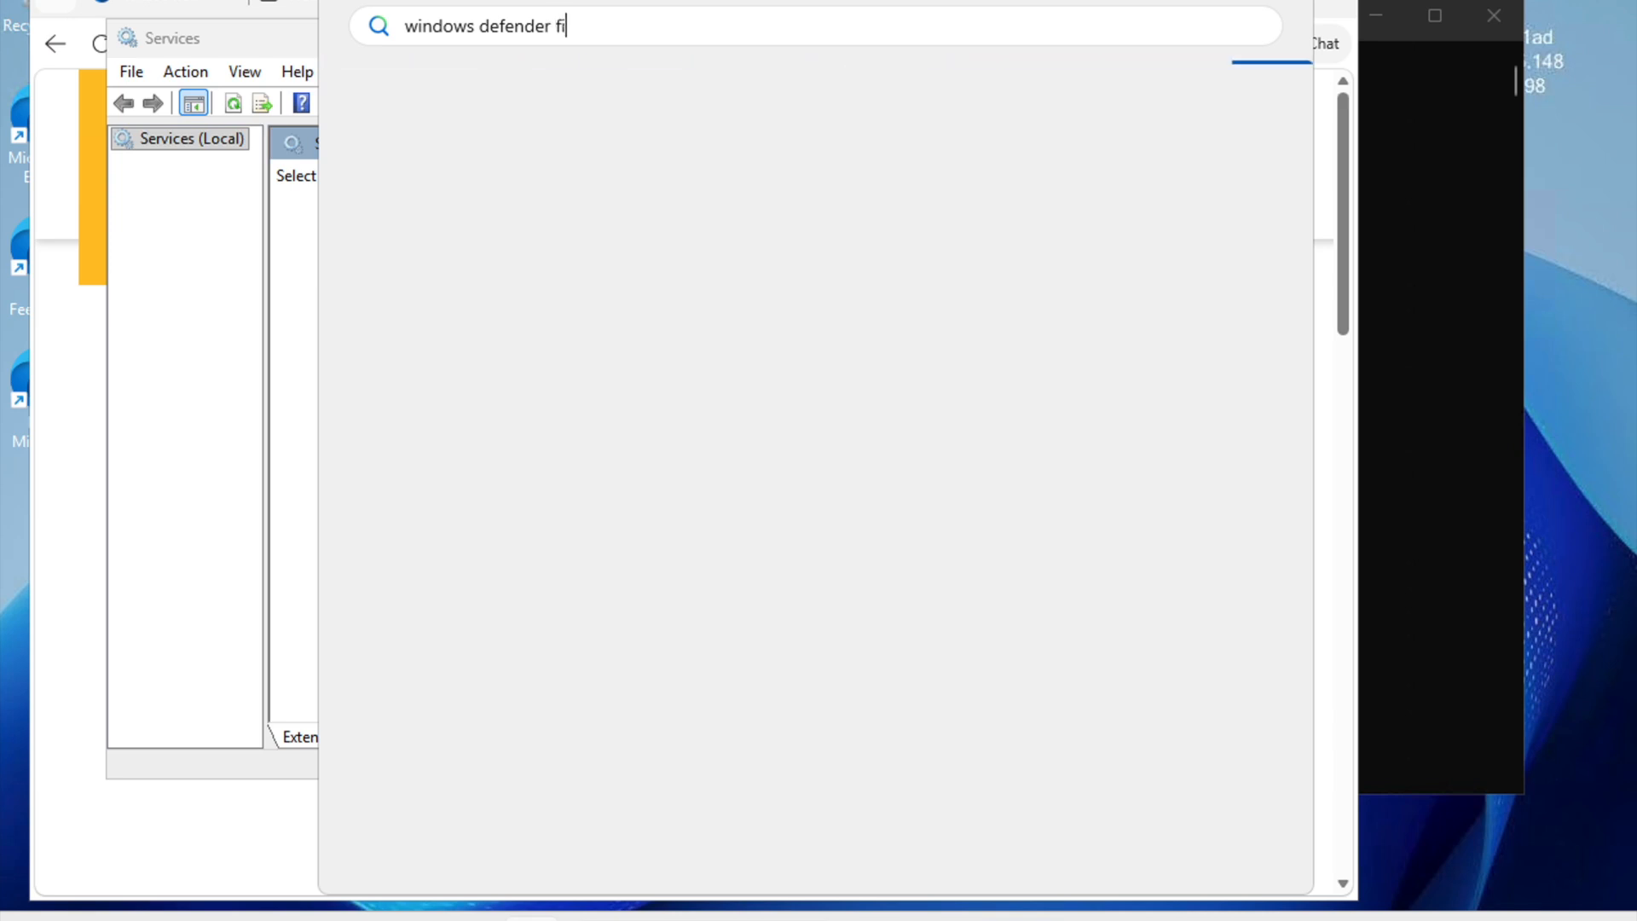
{"action": "type", "text": "rewall"}
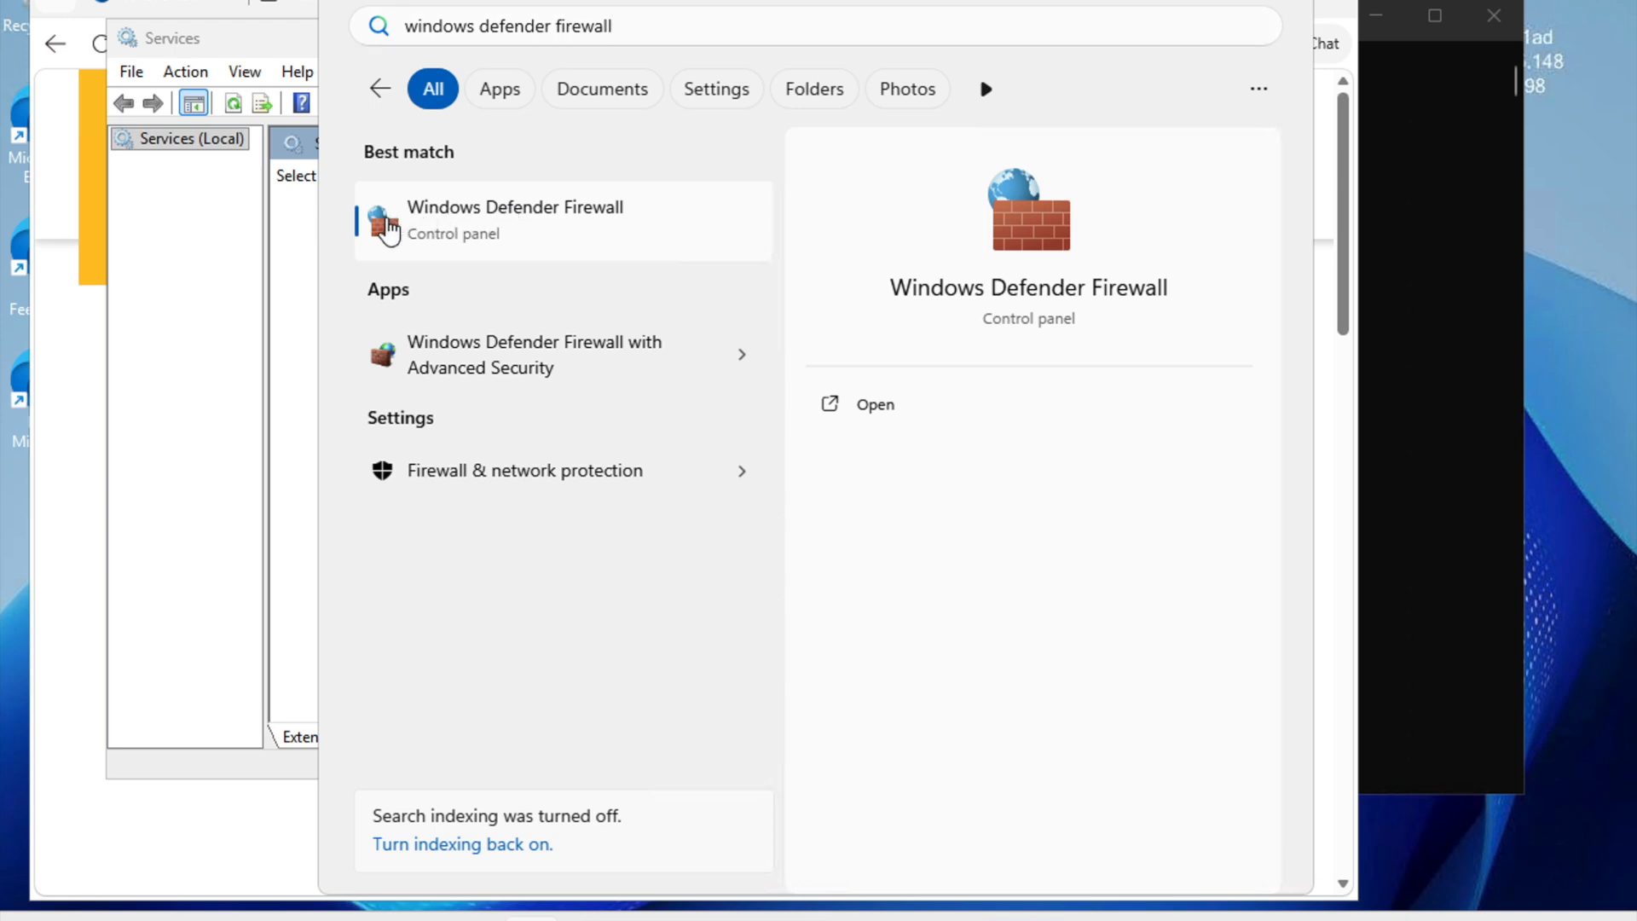
{"action": "left_click", "coordinate": [388, 226]}
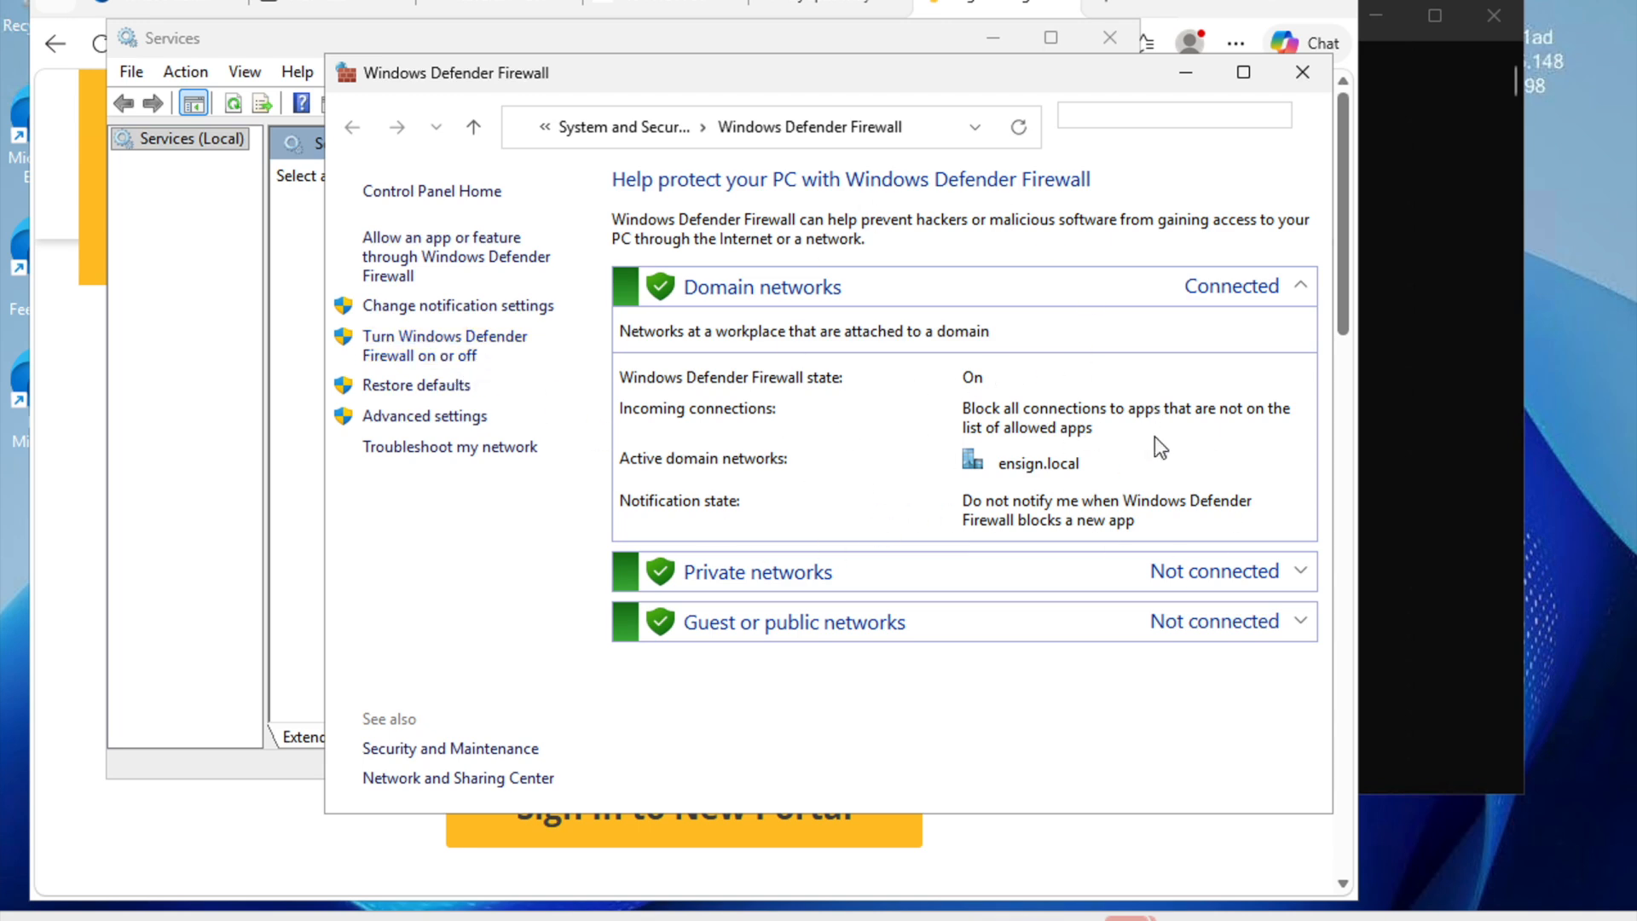
Expand the guest or public and private network sections and review their firewall states and incoming connection settings
{"action": "left_click", "coordinate": [1291, 624]}
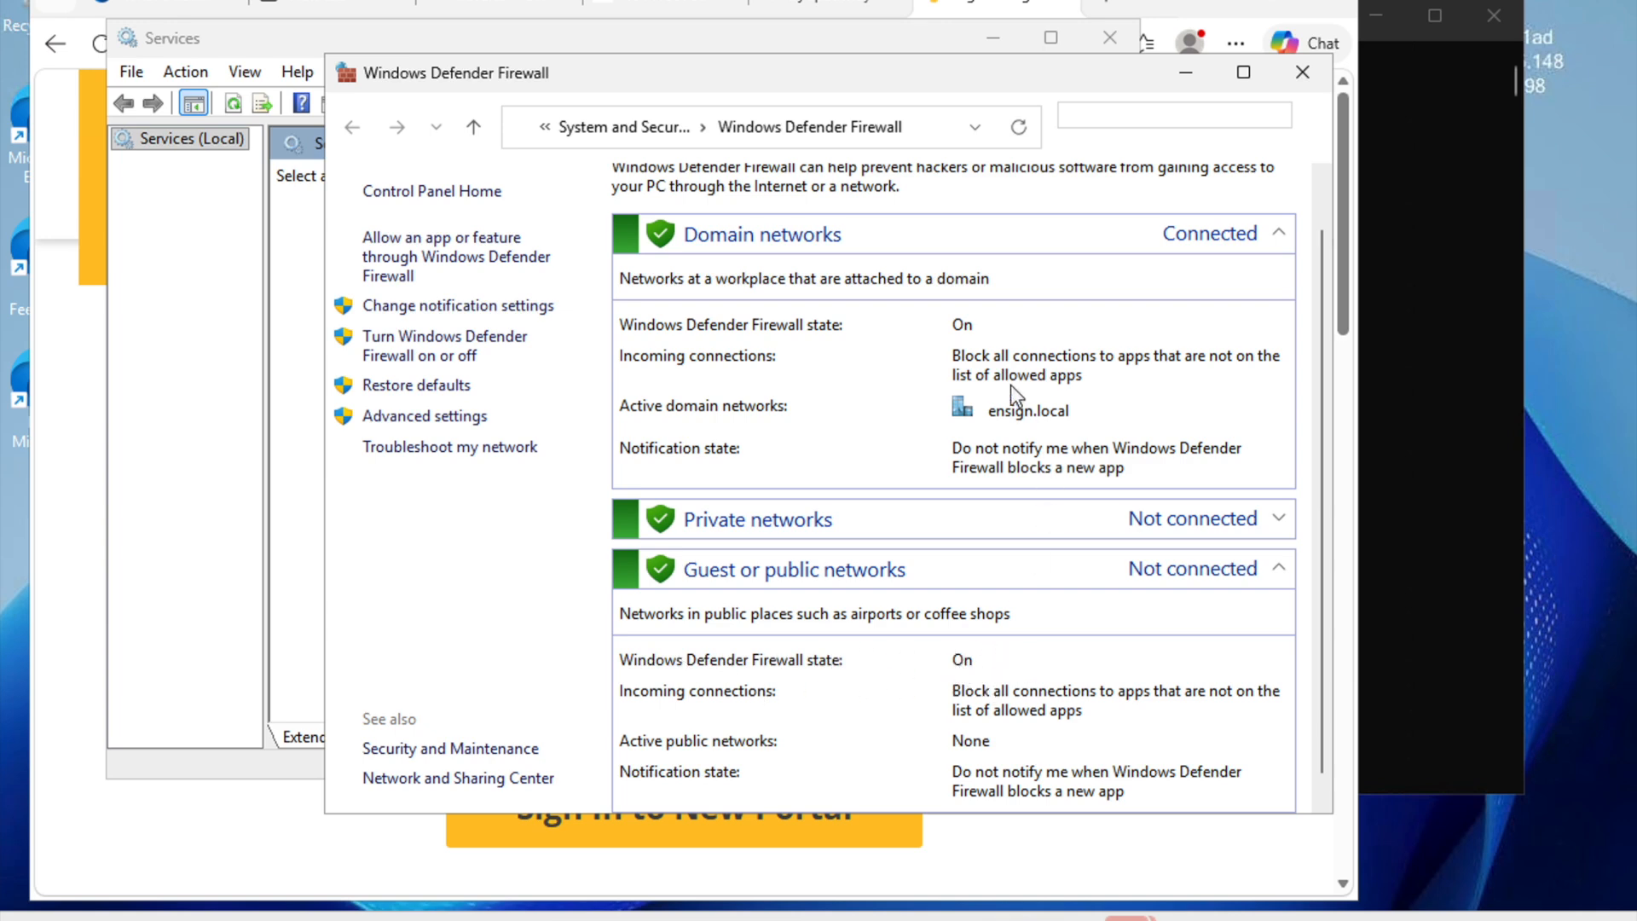
{"action": "left_click", "coordinate": [1283, 515]}
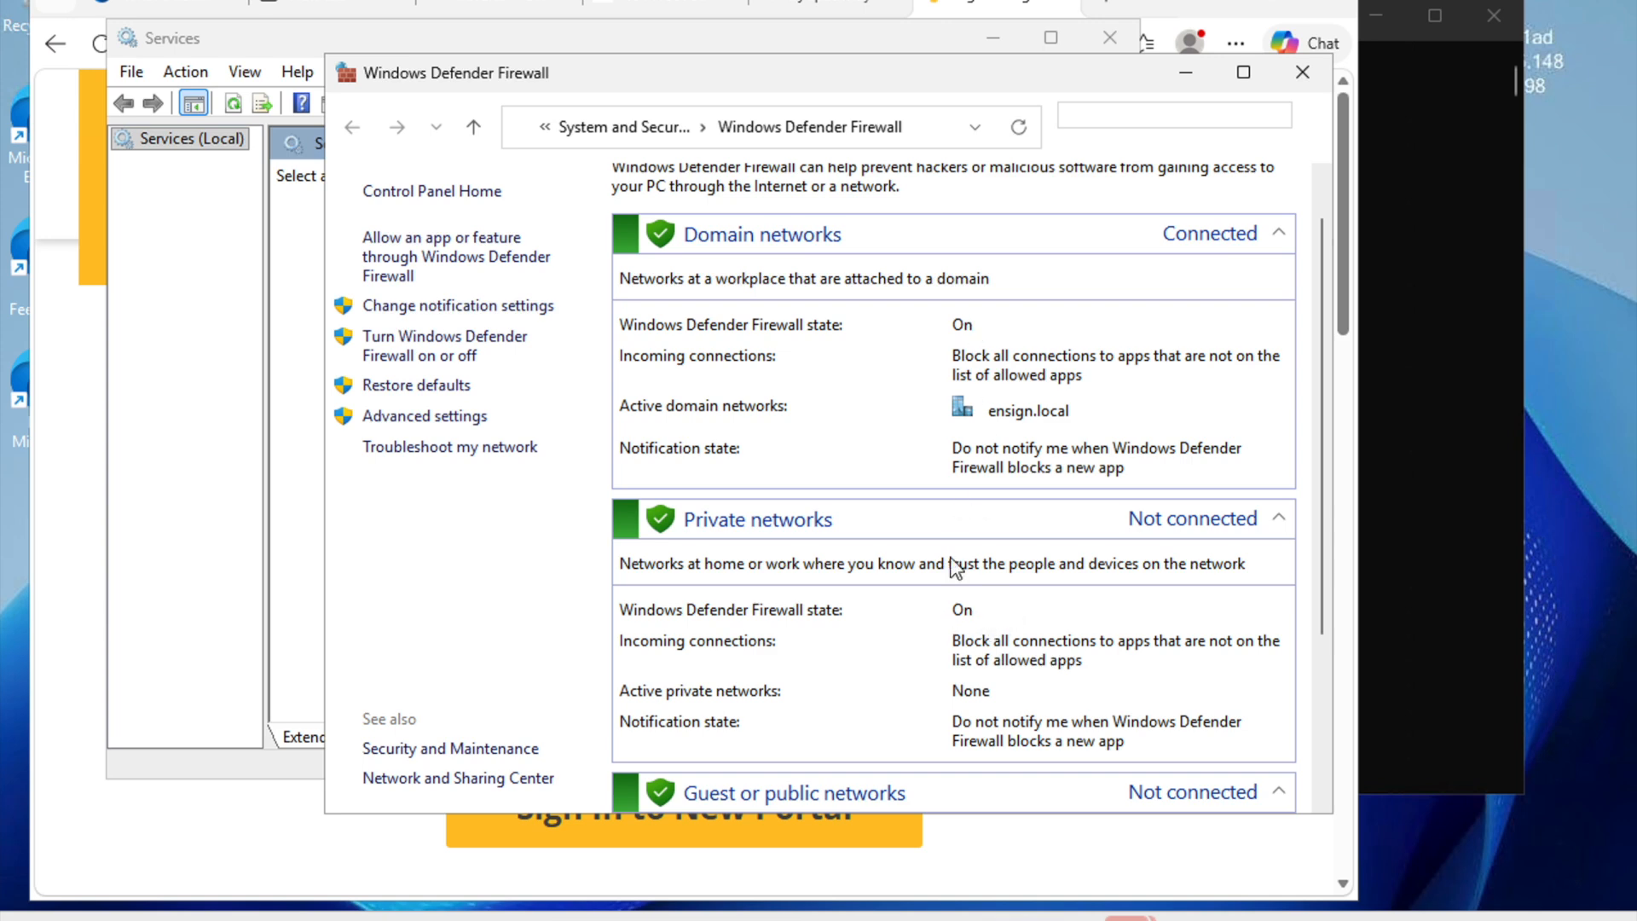
{"action": "scroll", "coordinate": [972, 619], "scroll_direction": "down", "scroll_amount": 1}
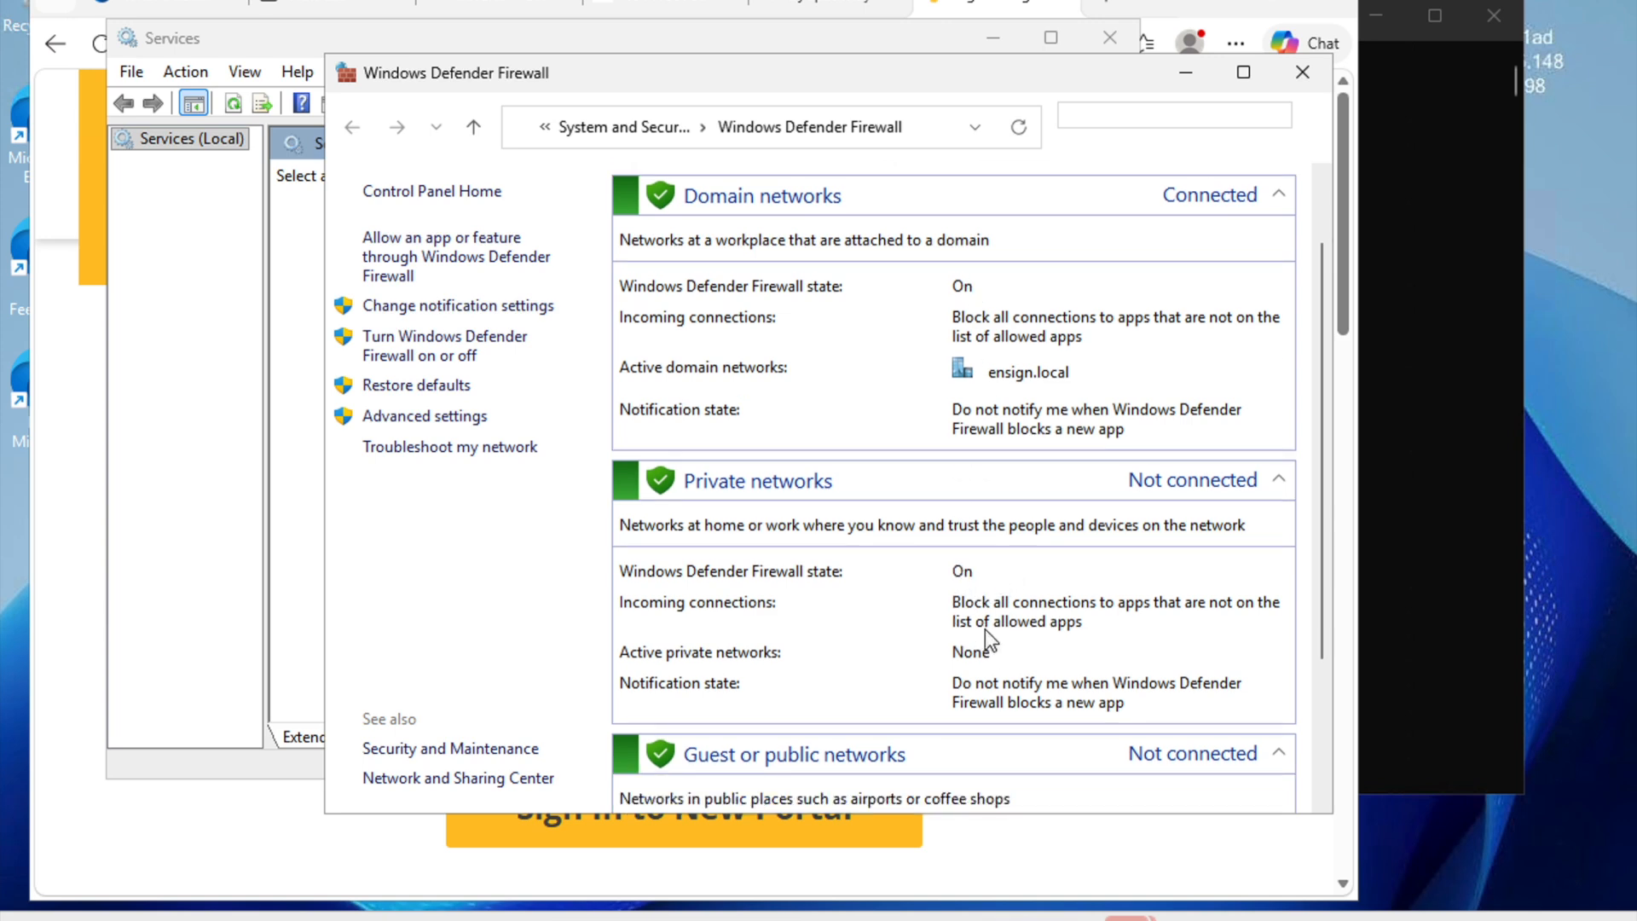
{"action": "scroll", "coordinate": [985, 629], "scroll_direction": "down", "scroll_amount": 2}
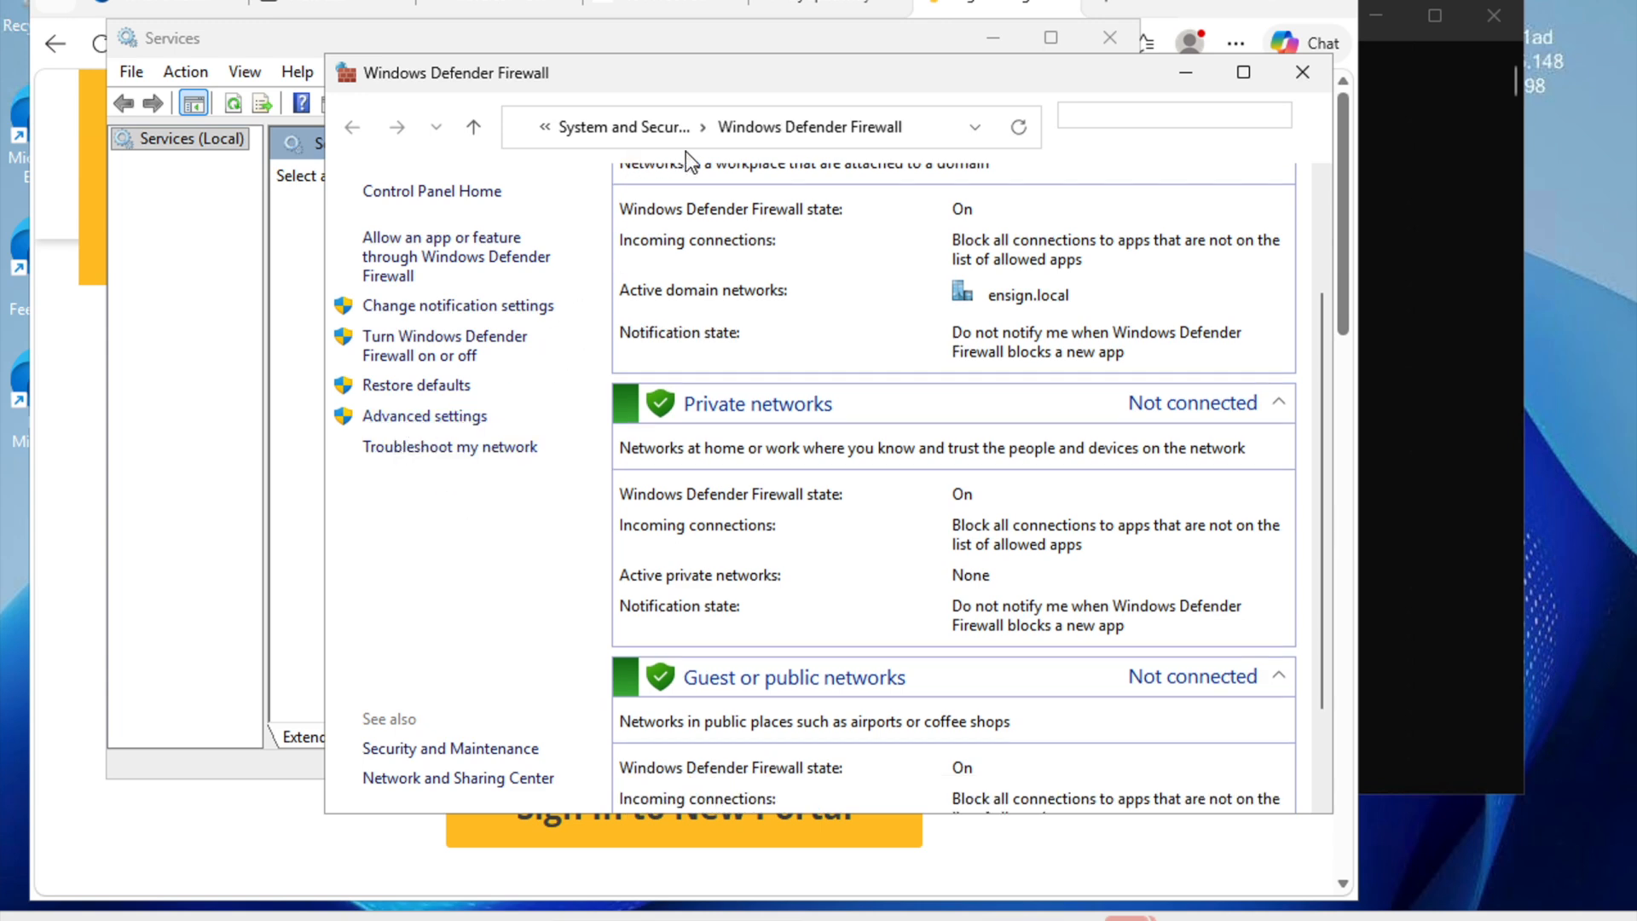
Start a new inbound rule of type Port in the firewall's advanced settings
{"action": "left_click", "coordinate": [431, 417]}
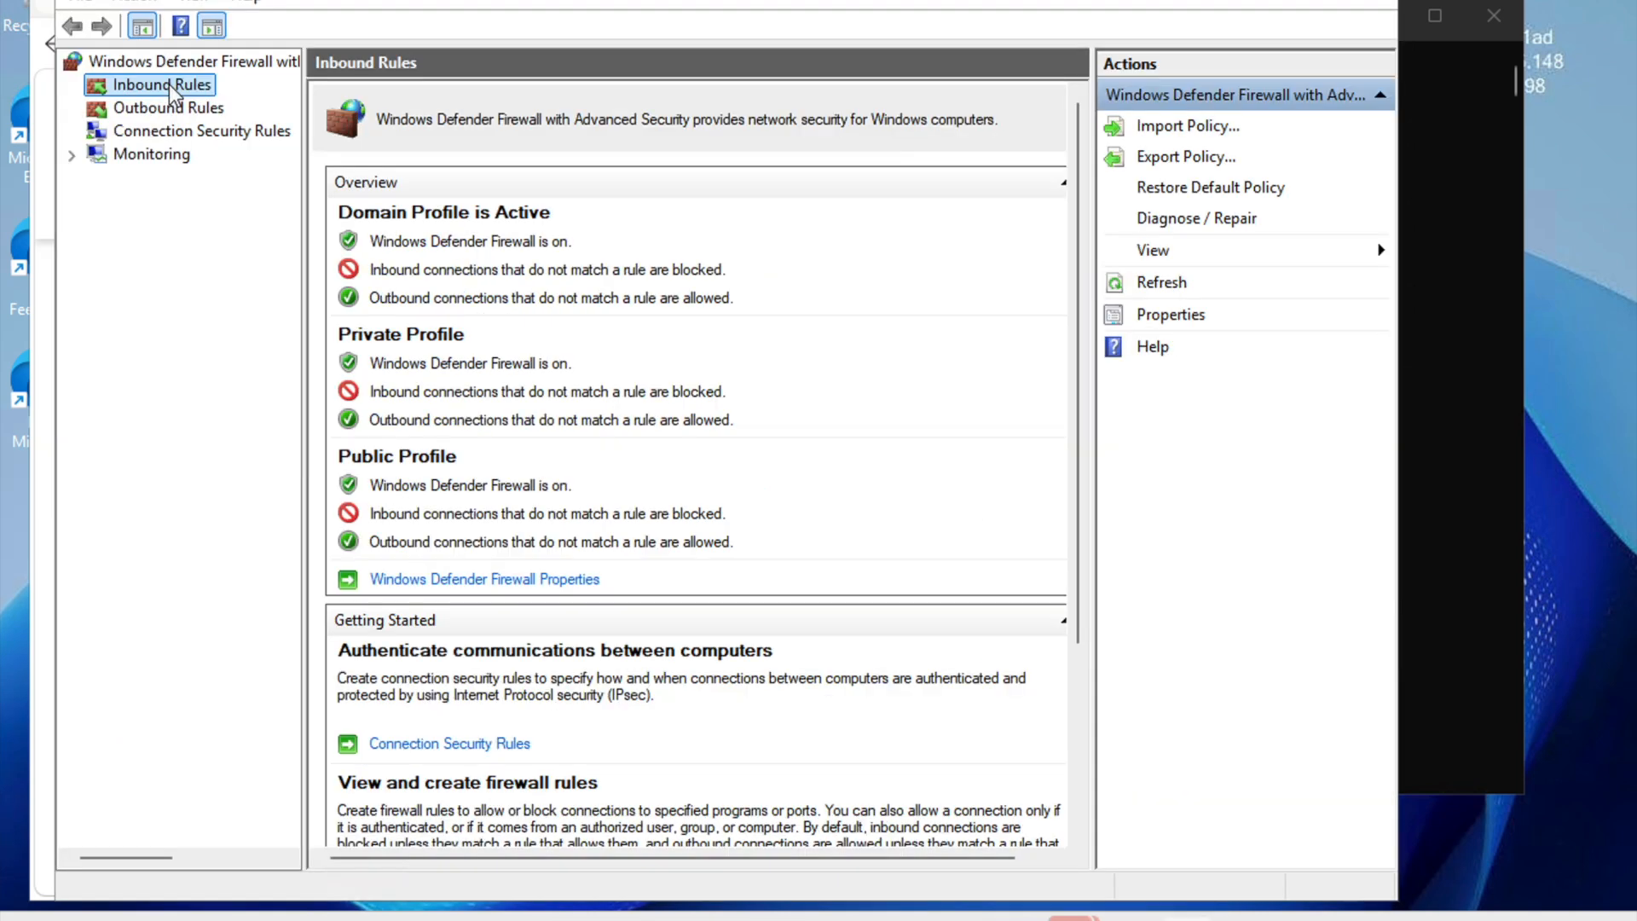
{"action": "left_click", "coordinate": [169, 84]}
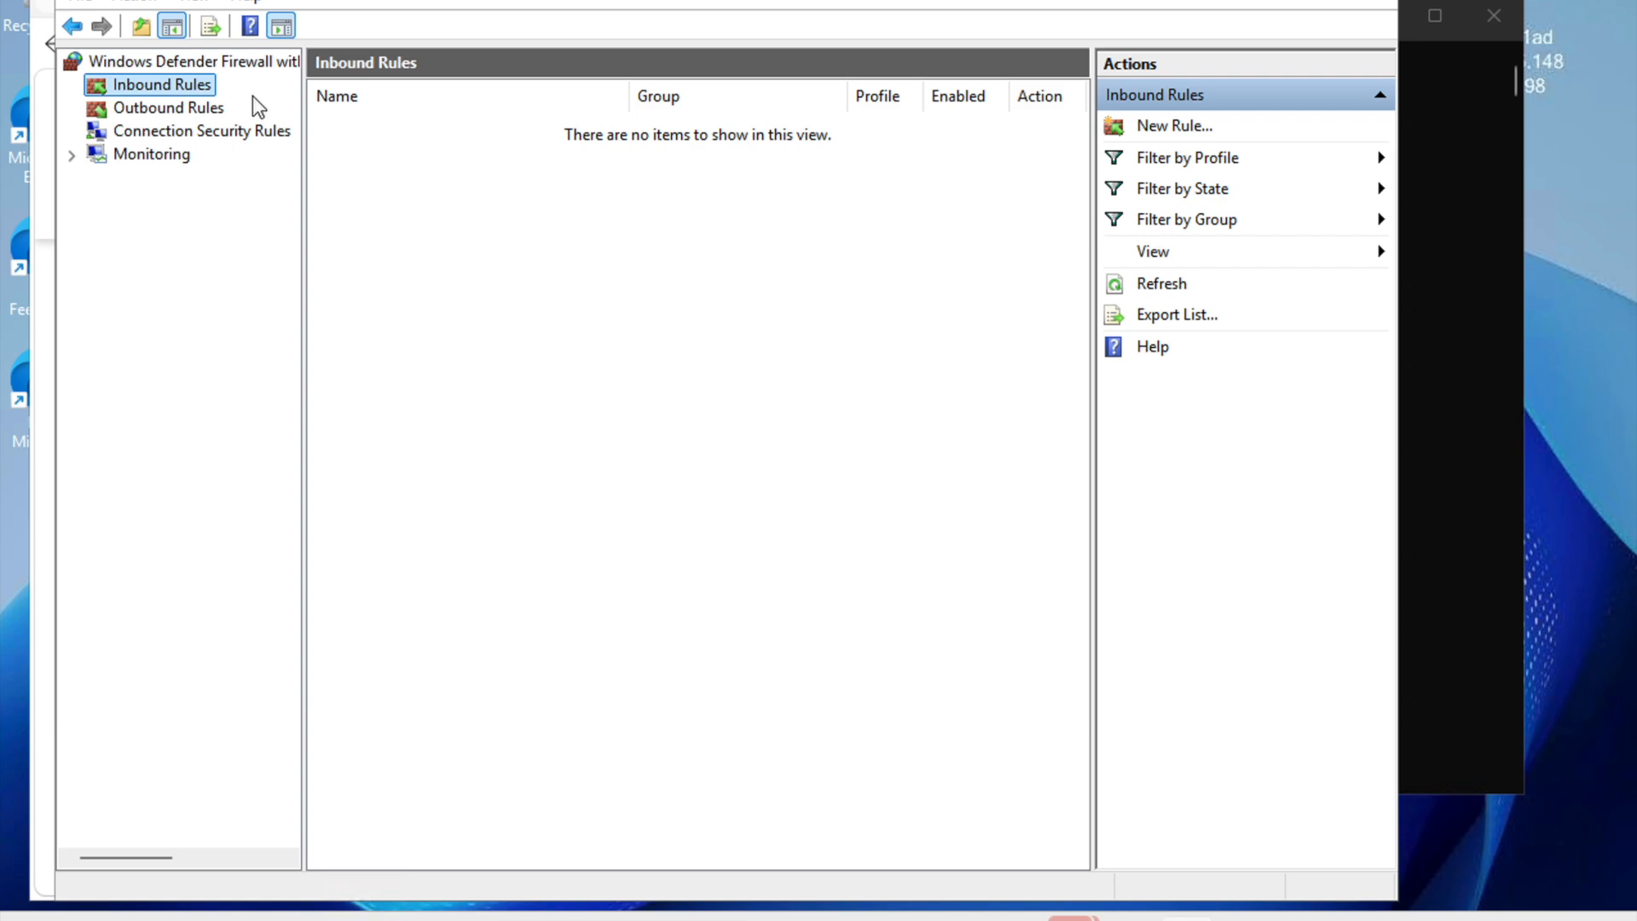
{"action": "left_click", "coordinate": [1163, 129]}
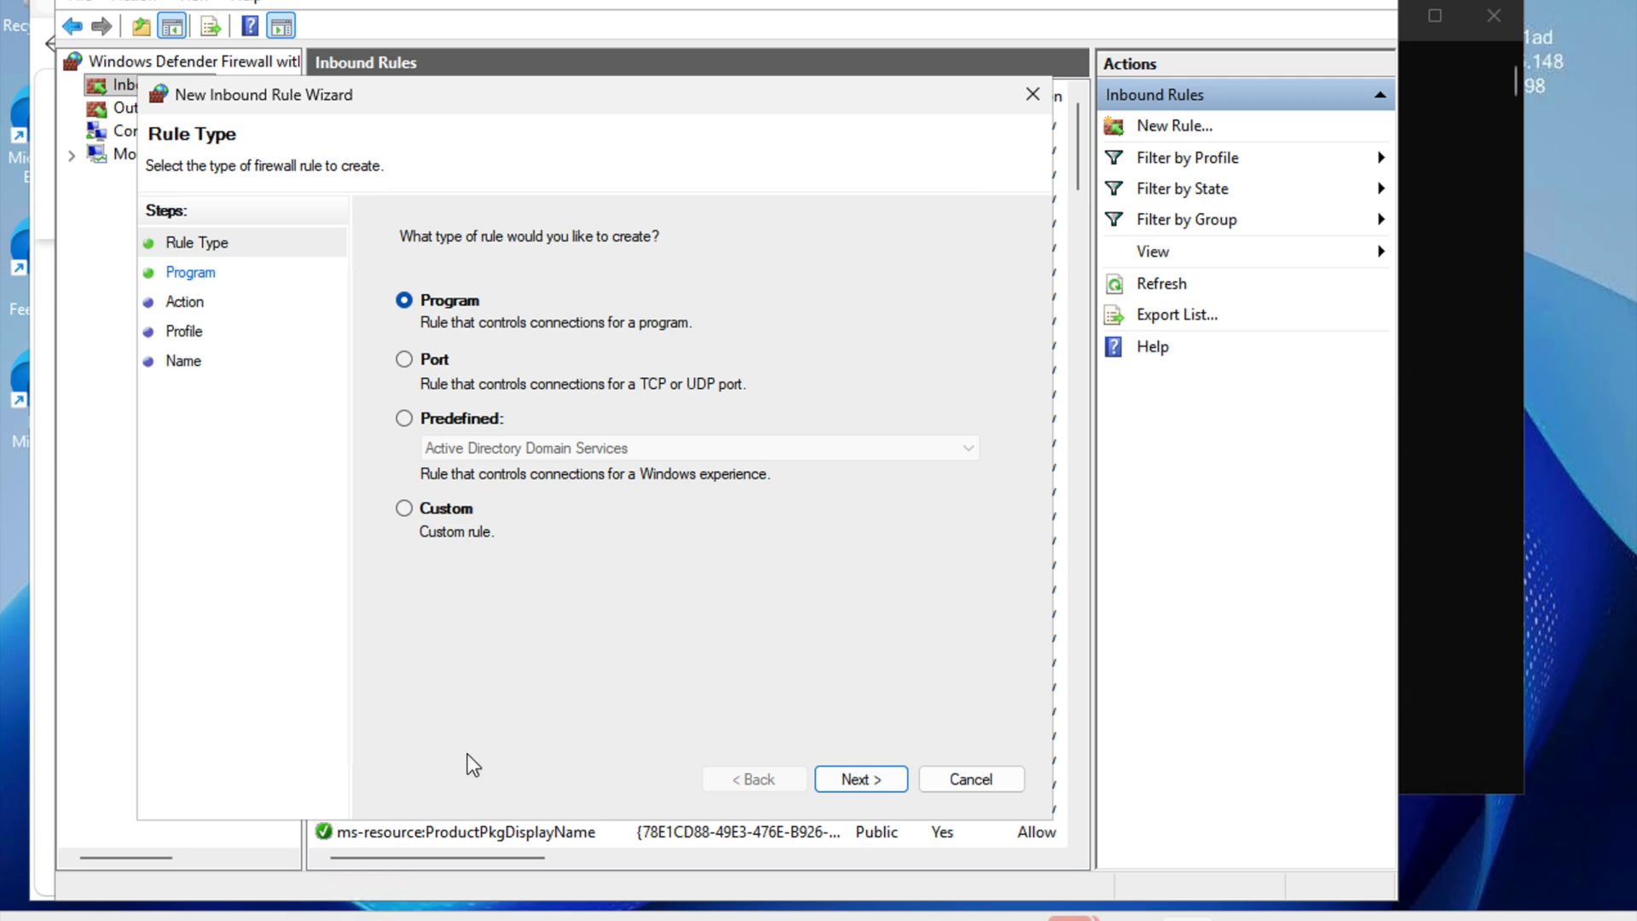
{"action": "left_click", "coordinate": [406, 359]}
{"action": "left_click", "coordinate": [861, 779]}
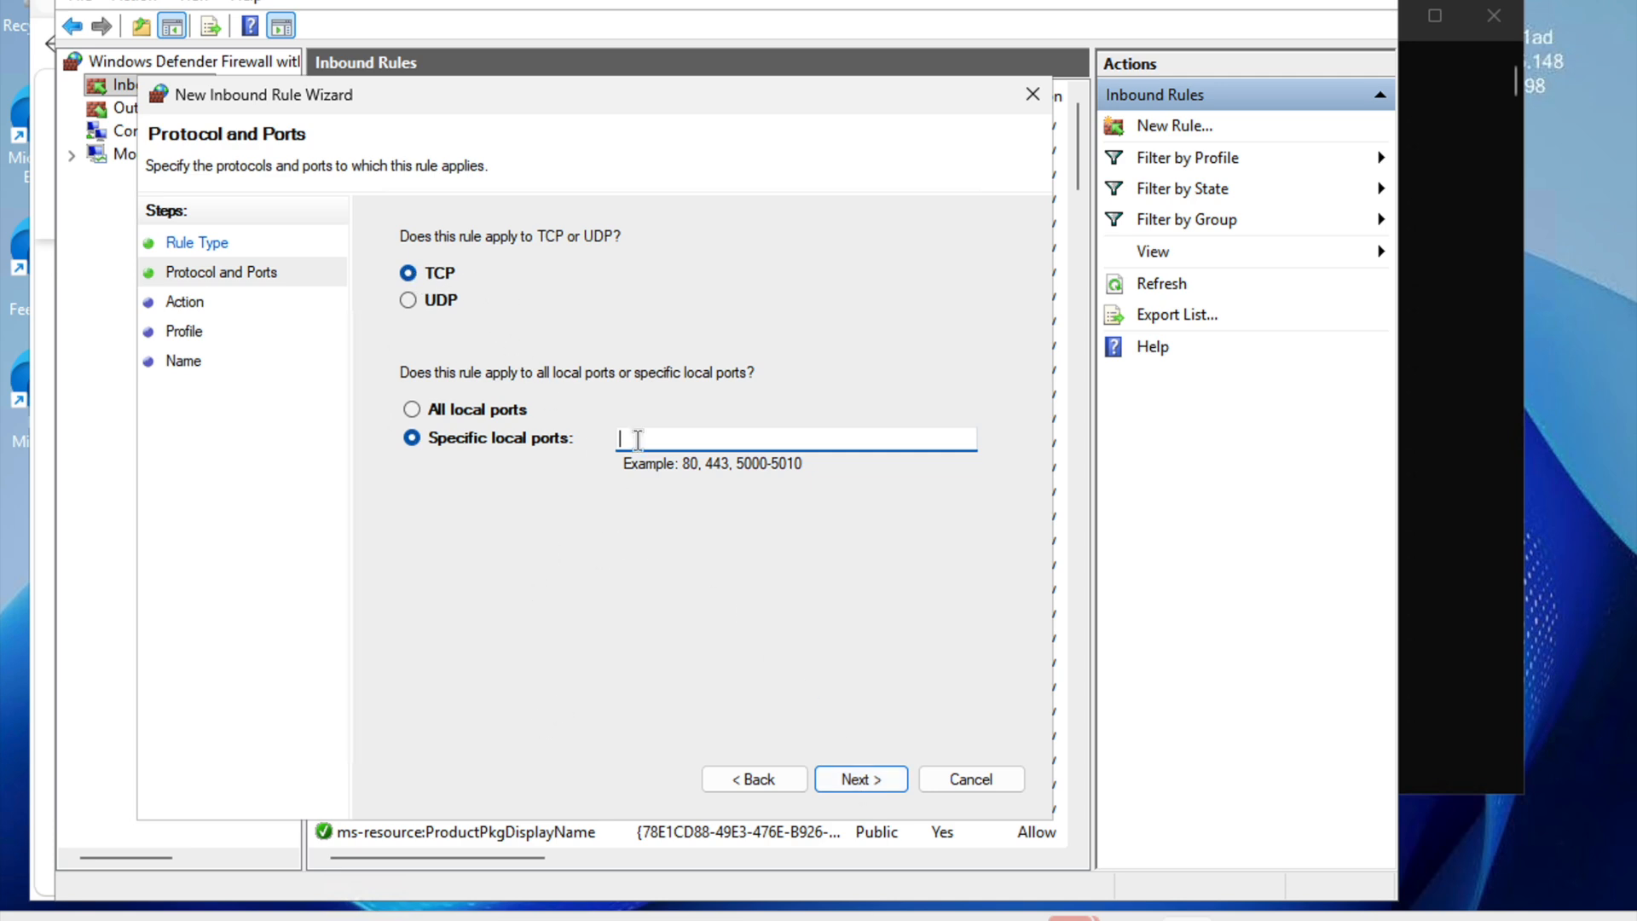
Apply the inbound rule to specific local TCP port 50000 and allow the connection
{"action": "type", "text": "50000"}
{"action": "left_click", "coordinate": [857, 778]}
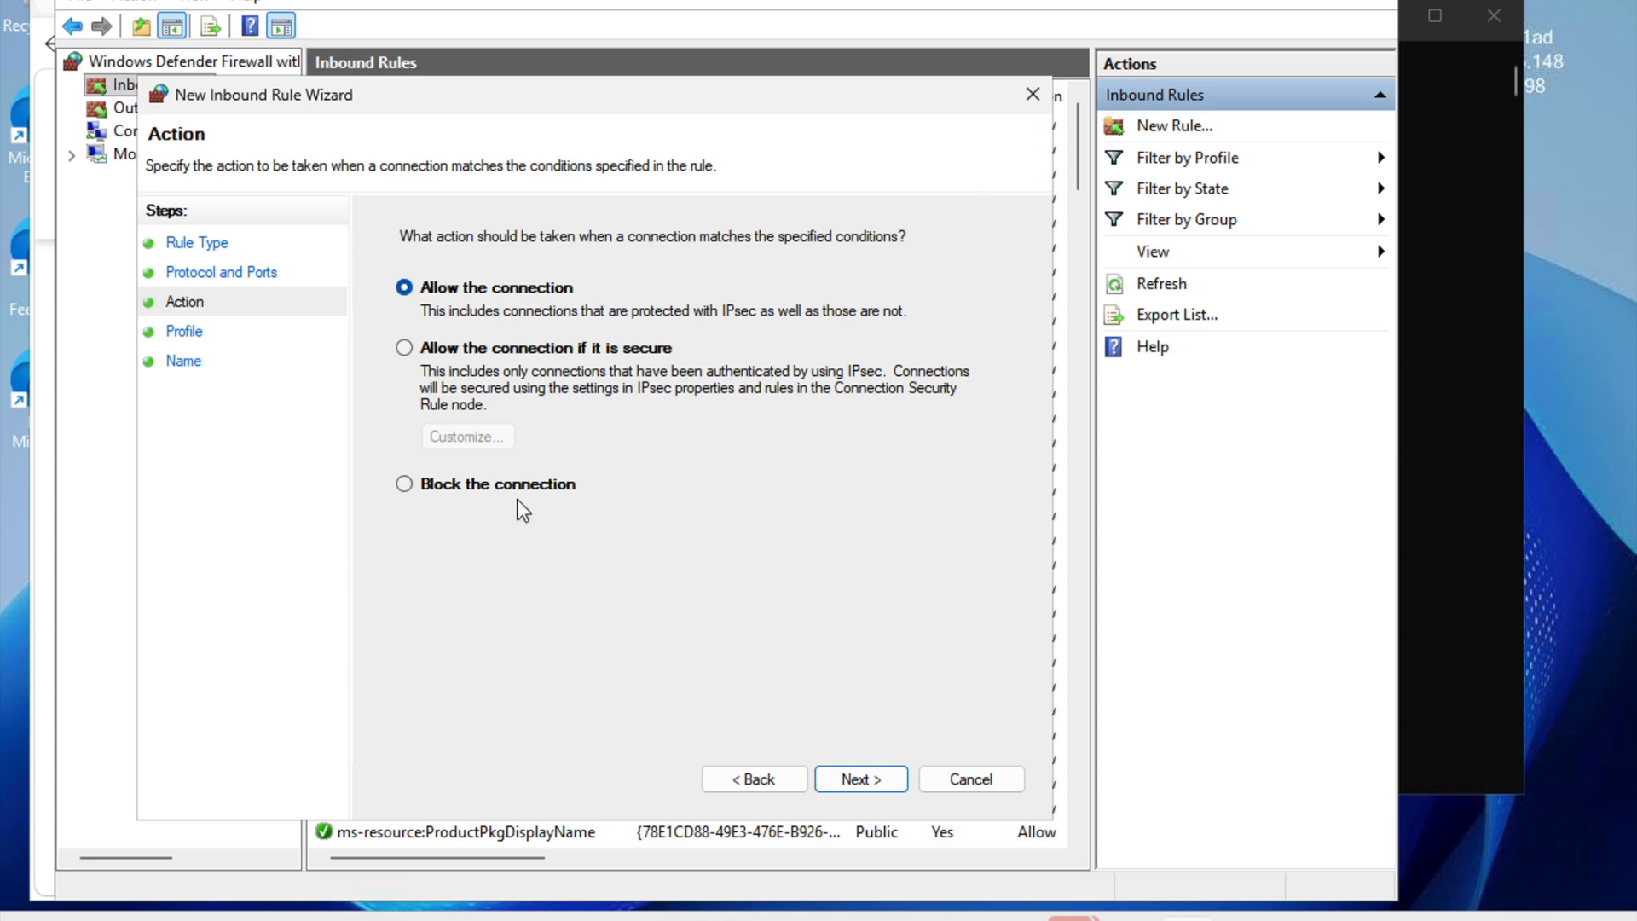
{"action": "left_click", "coordinate": [866, 784]}
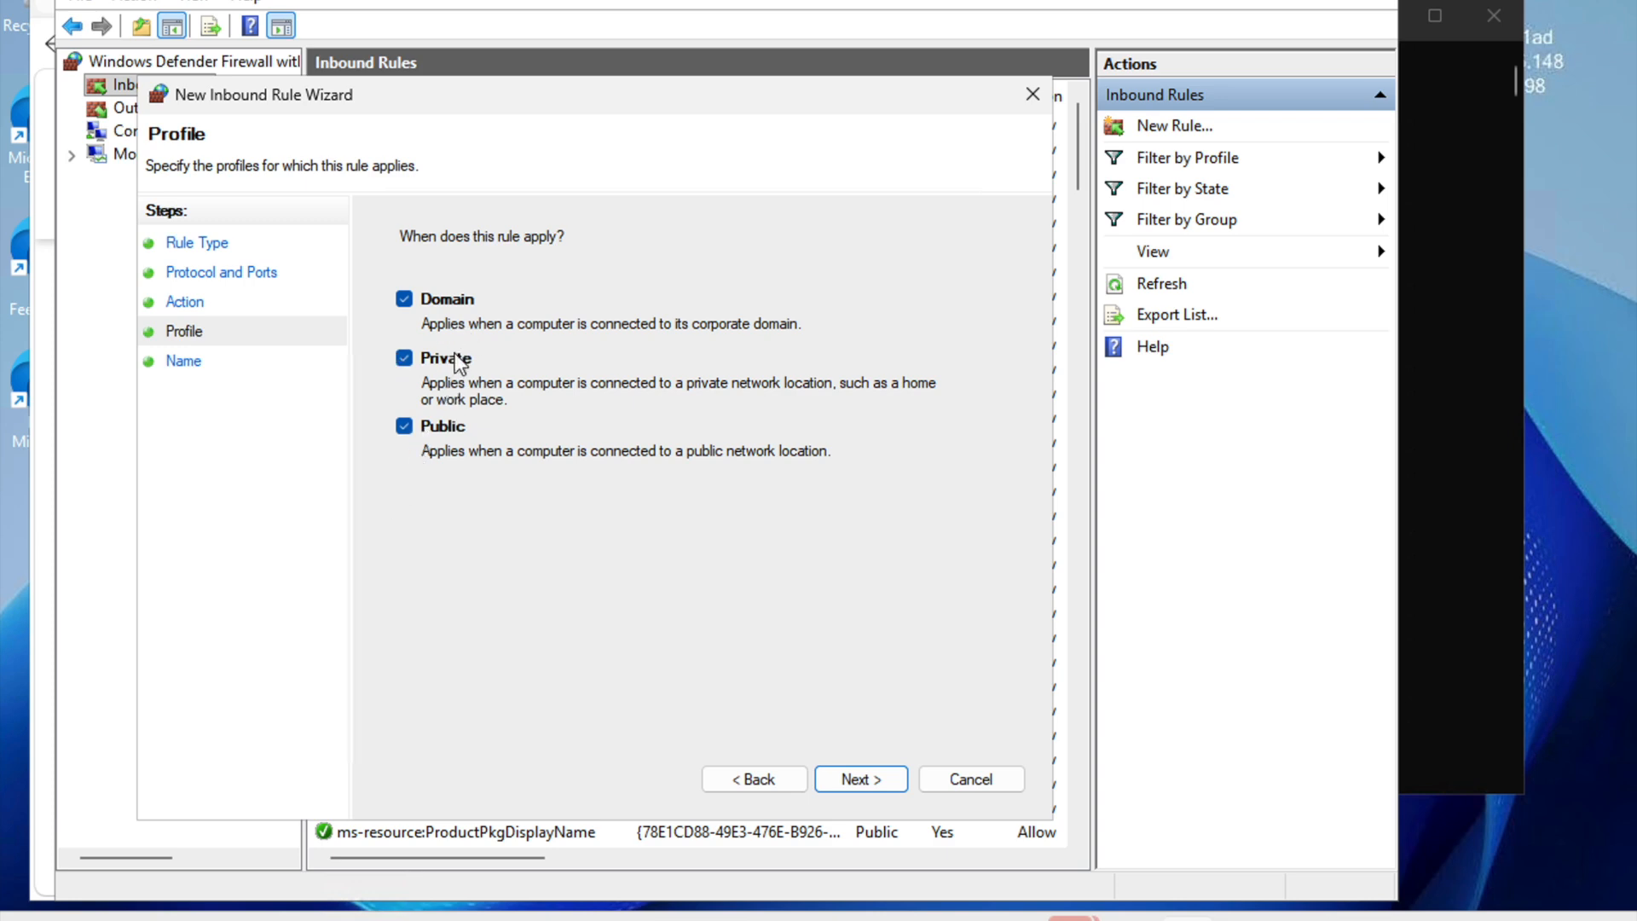
Keep the inbound rule applied to all profiles, name it "Allow Port 50000 TCP (Inbound)", and finish creating it
{"action": "left_click", "coordinate": [862, 785]}
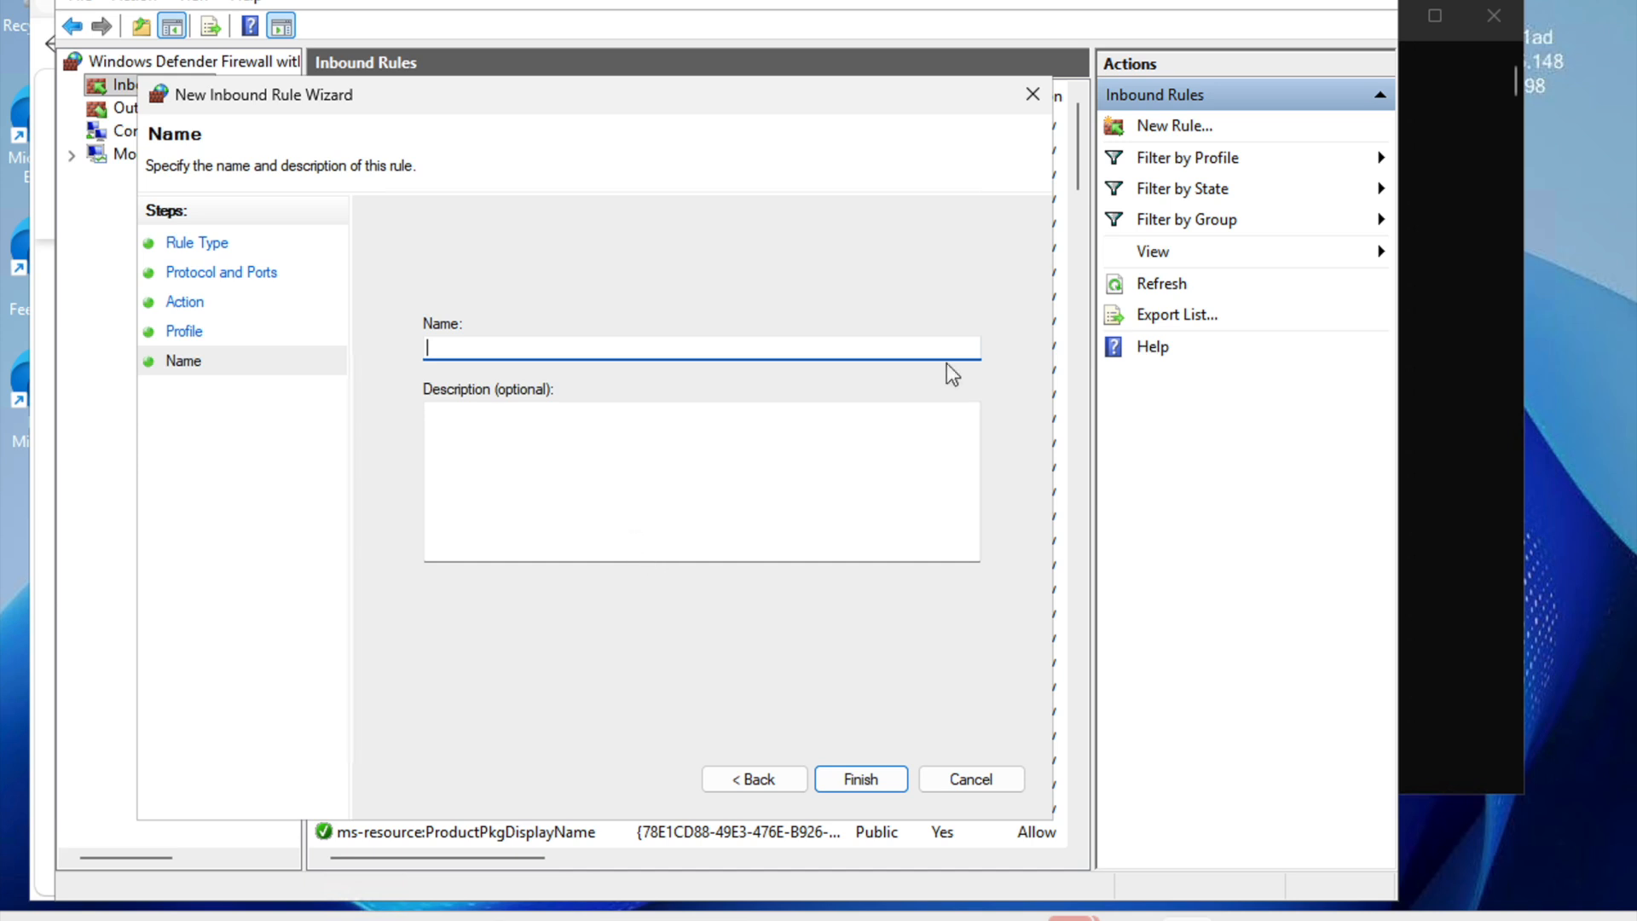
{"action": "type", "text": "Allow Port 50000 TCP (Inbound)"}
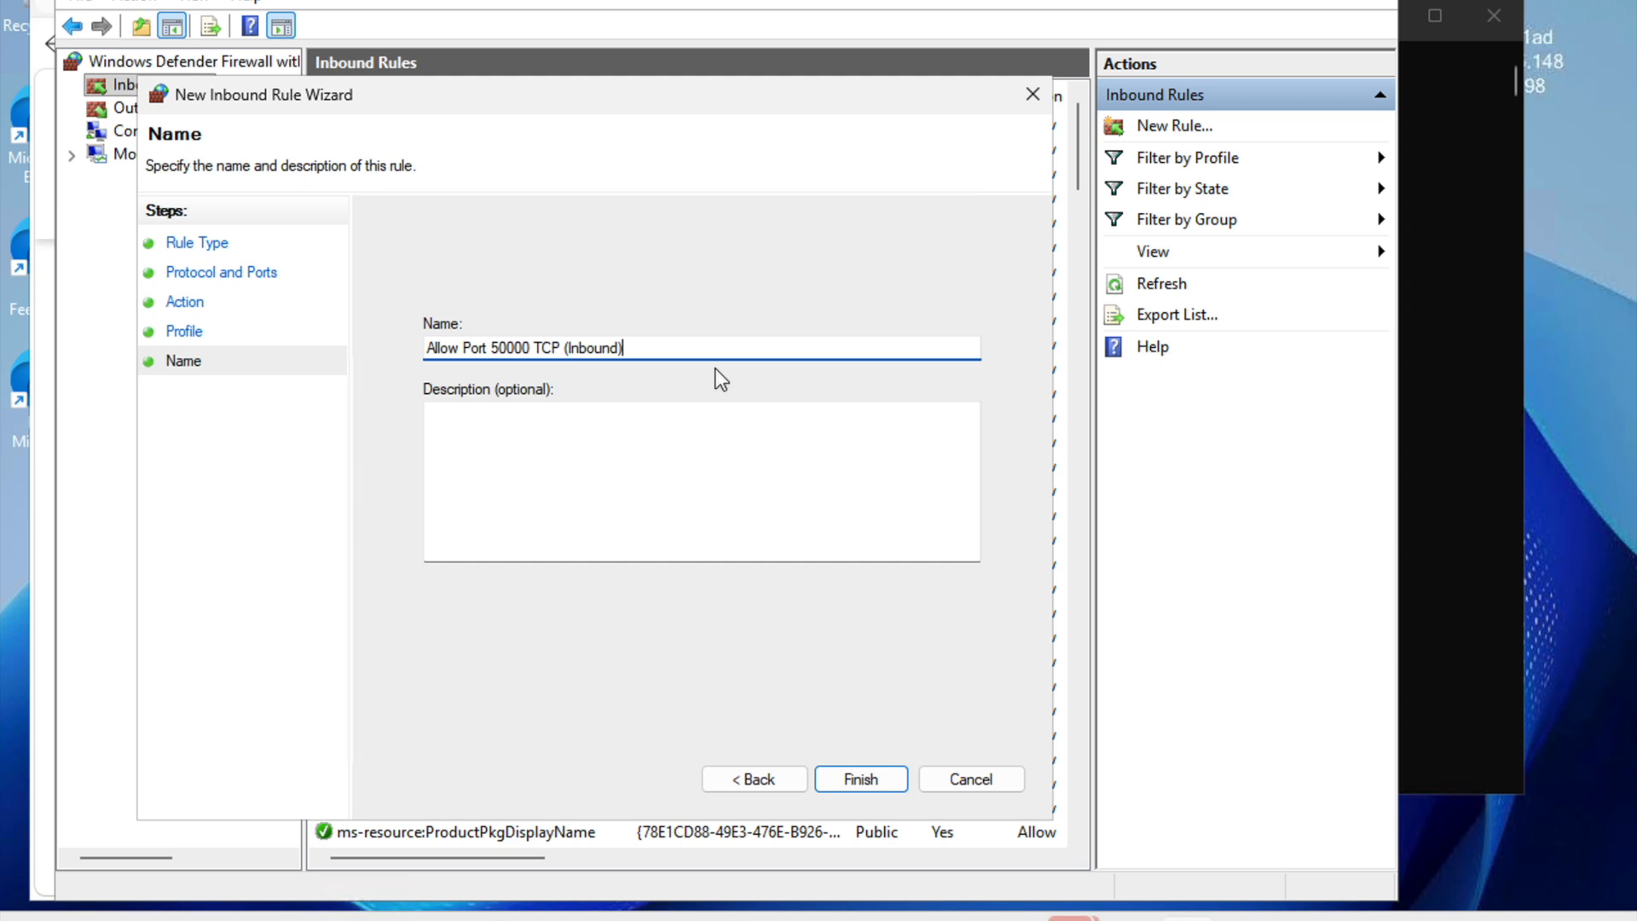
{"action": "left_click", "coordinate": [867, 783]}
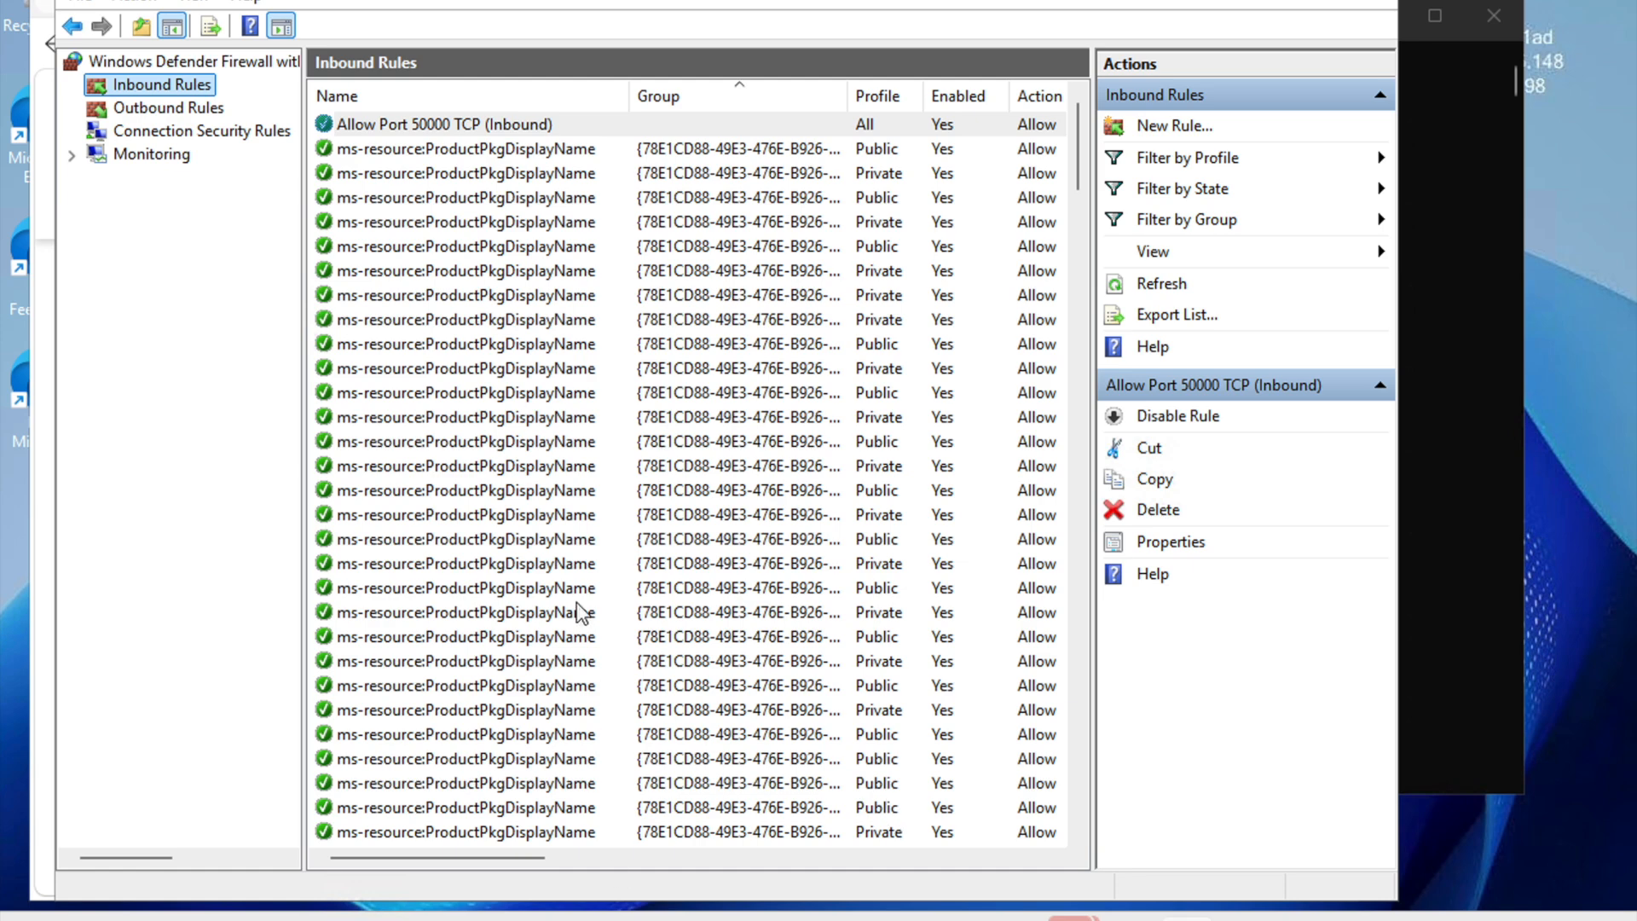
{"action": "scroll", "coordinate": [582, 613], "scroll_direction": "down", "scroll_amount": 3}
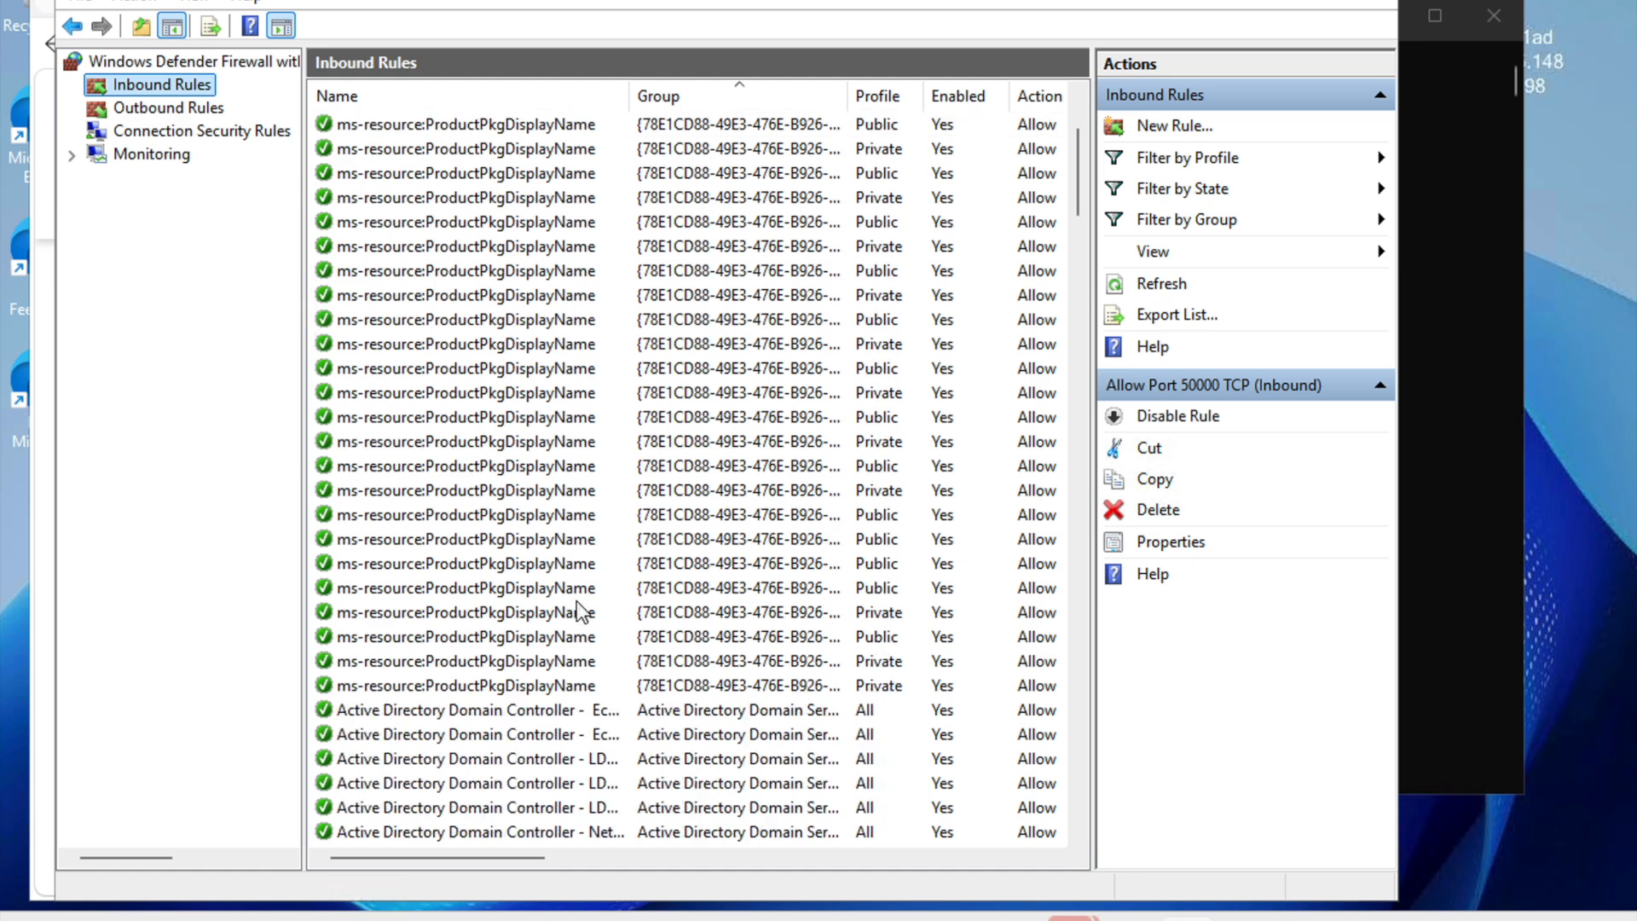
{"action": "scroll", "coordinate": [581, 613], "scroll_direction": "up", "scroll_amount": 3}
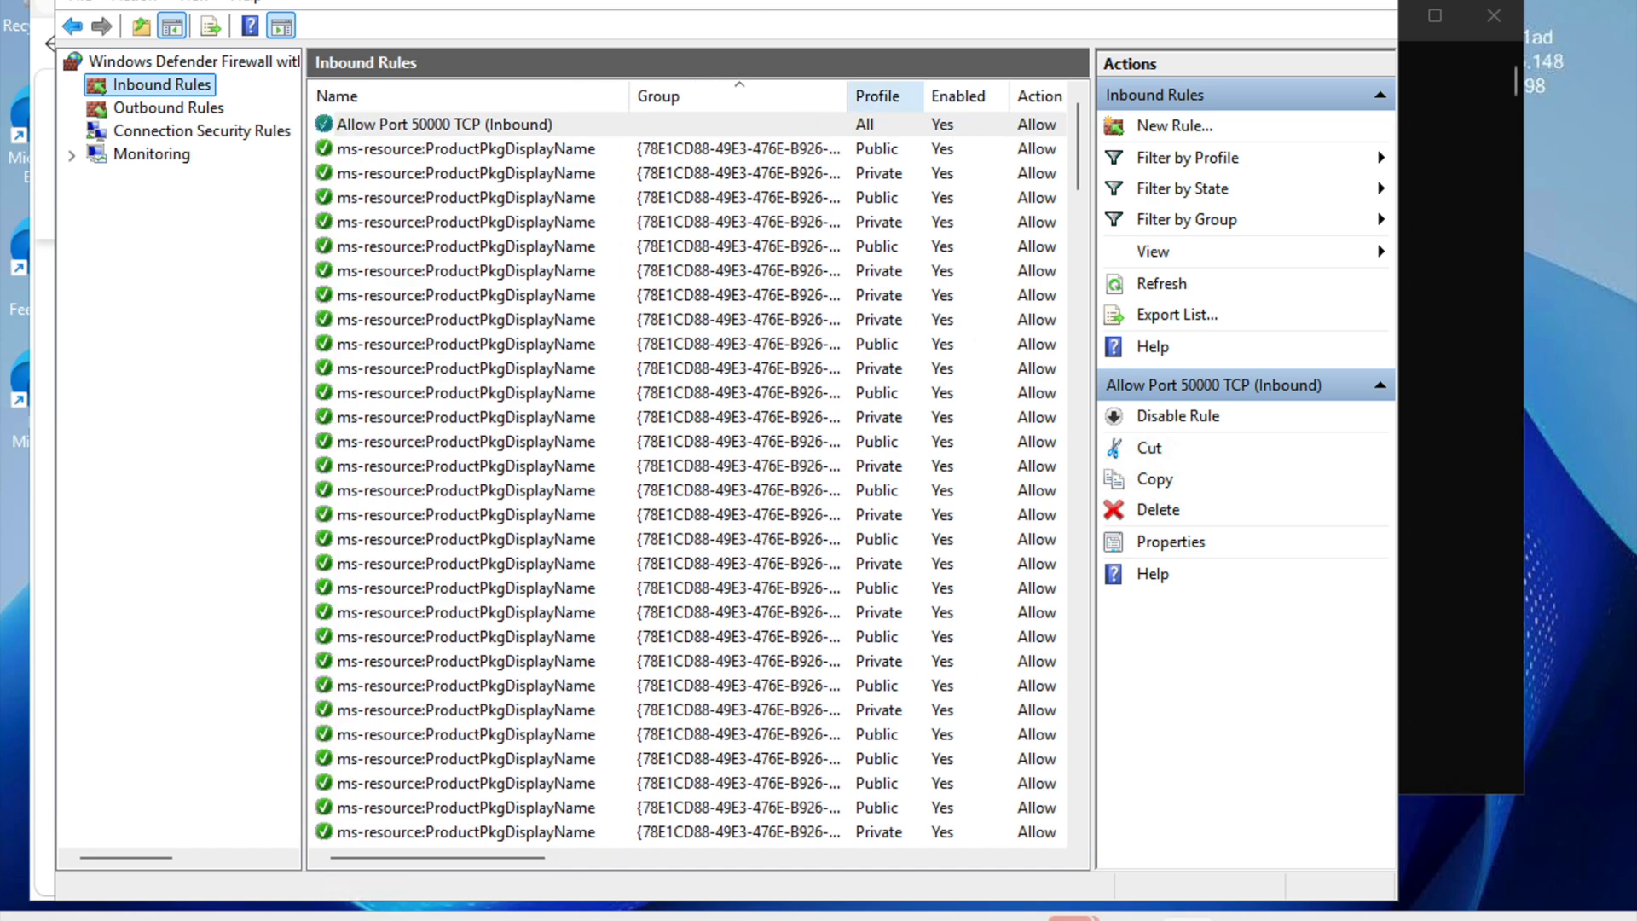
Start a new outbound firewall rule of type Port
{"action": "left_click", "coordinate": [165, 106]}
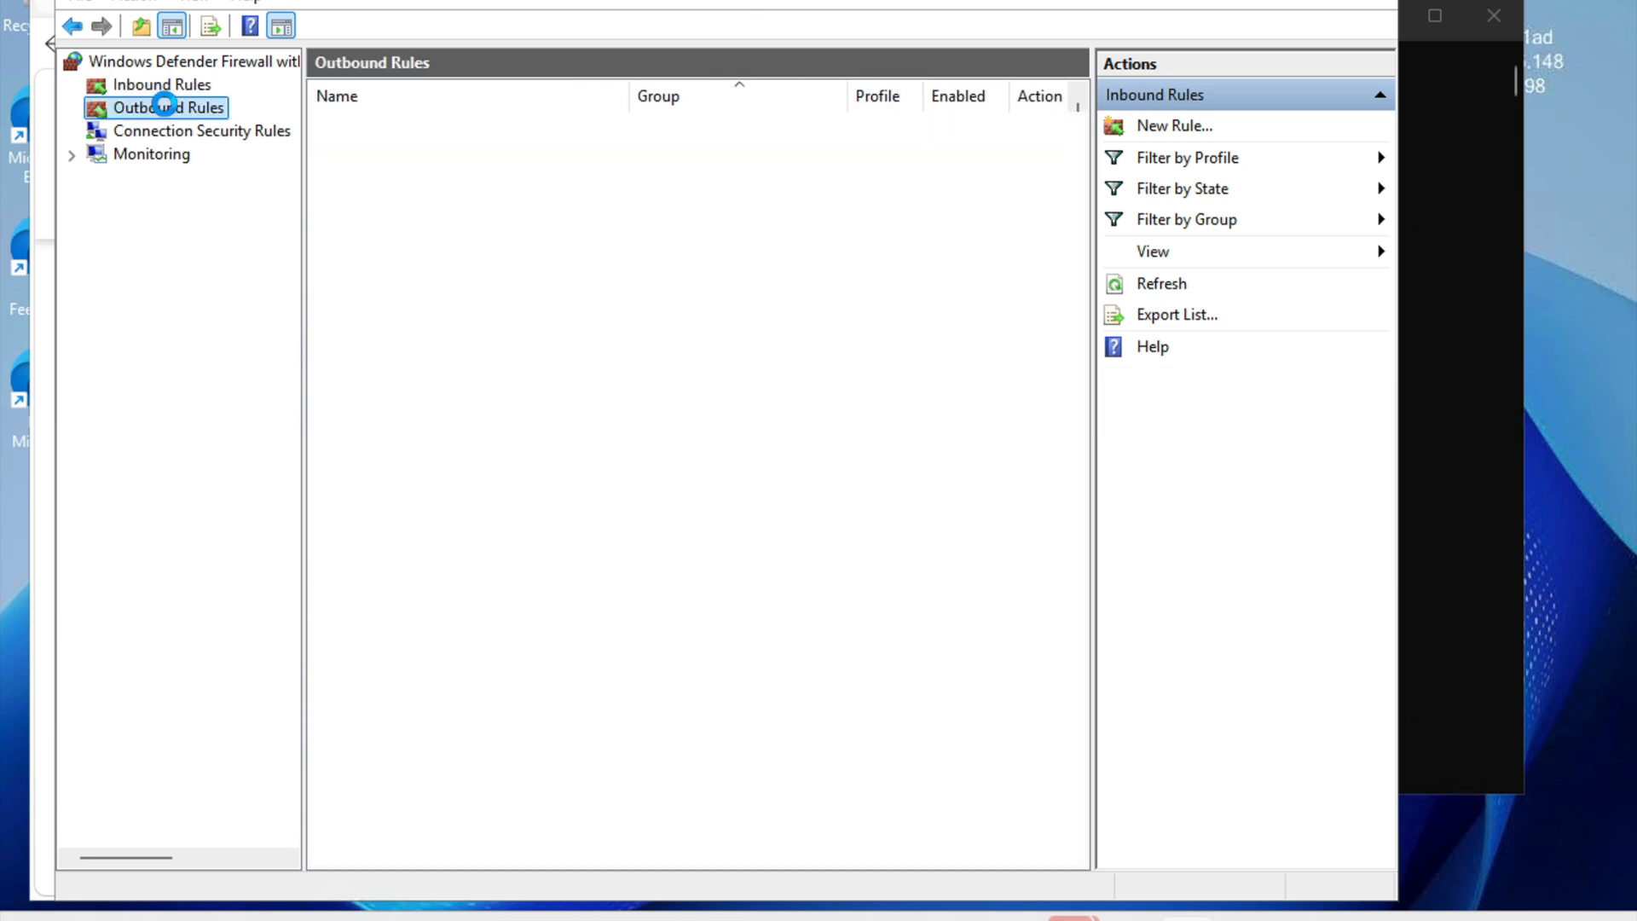
{"action": "left_click", "coordinate": [1179, 127]}
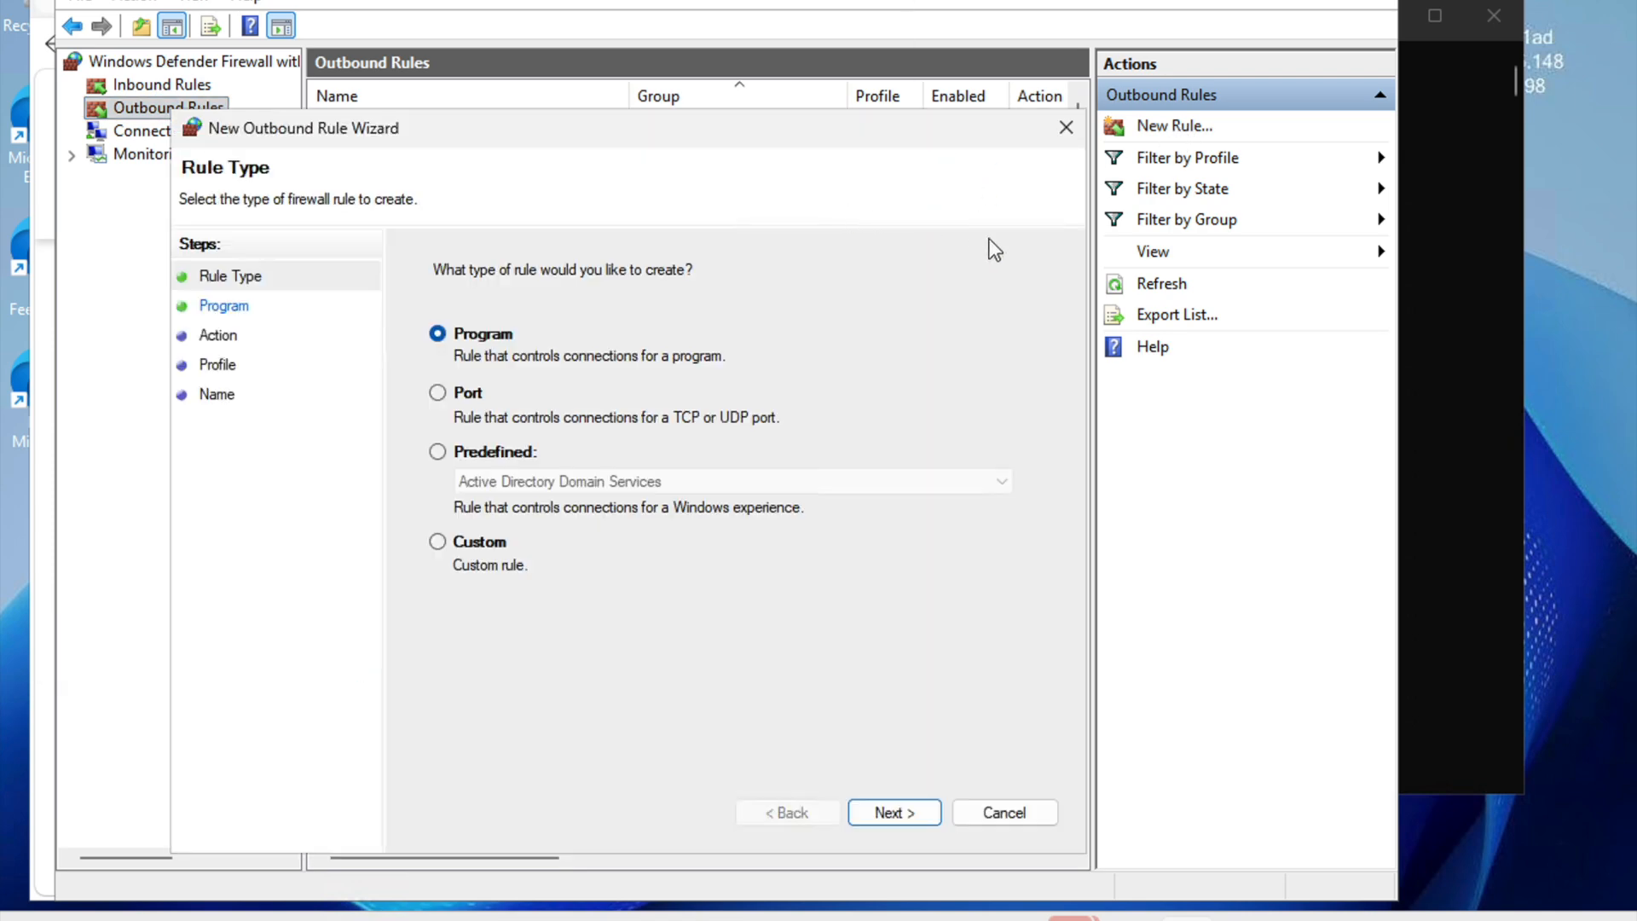
{"action": "left_click", "coordinate": [438, 394]}
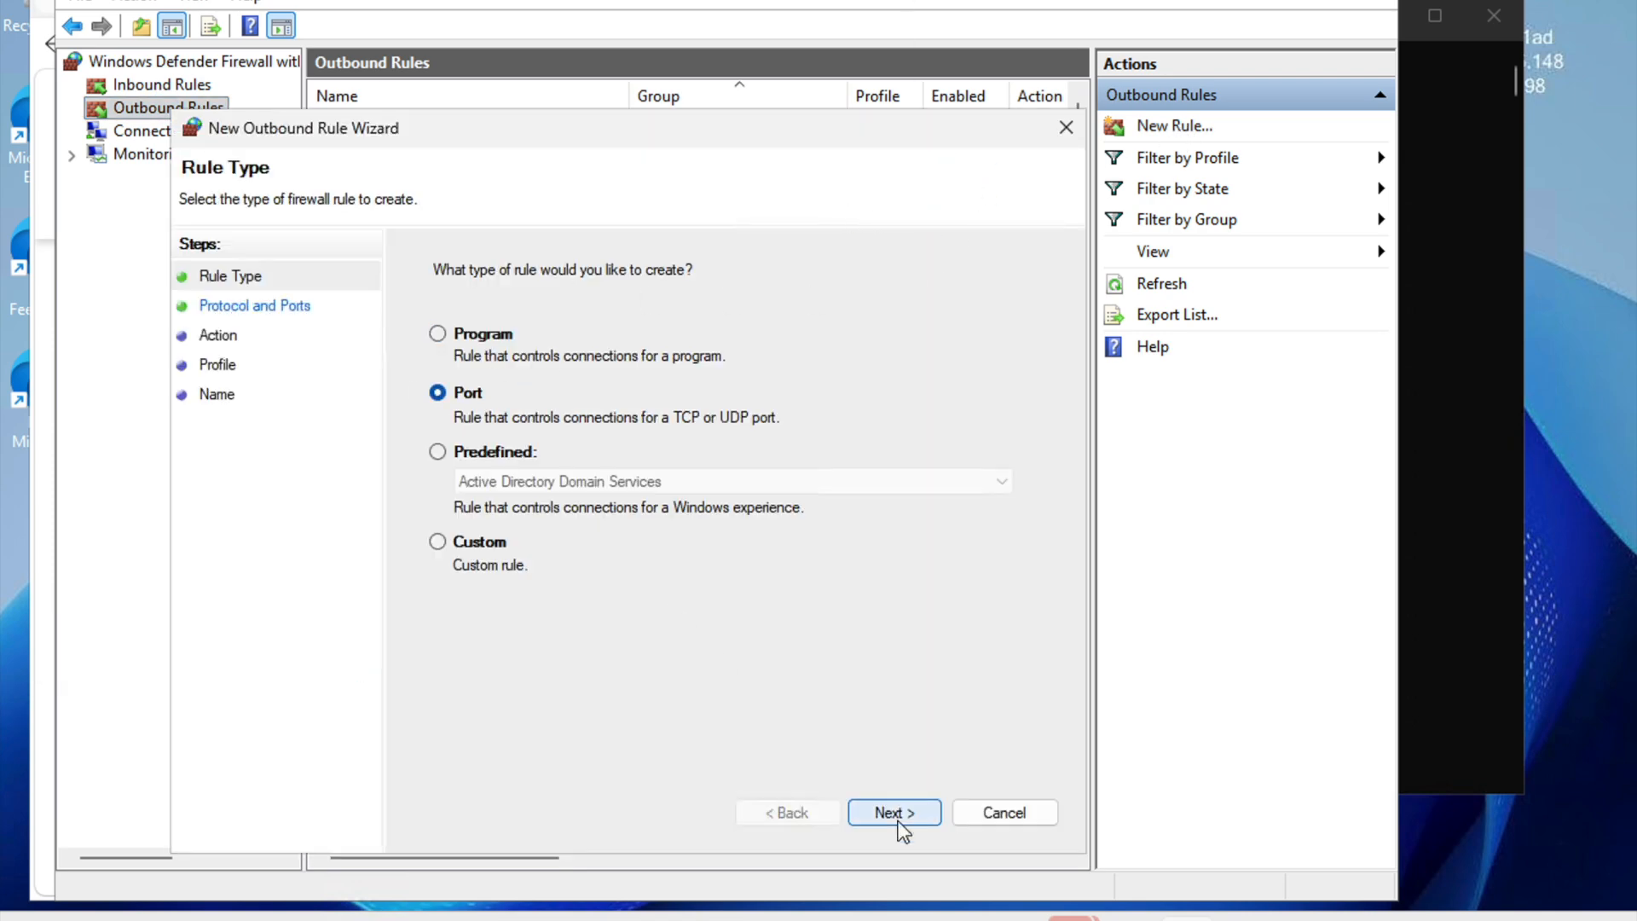
{"action": "left_click", "coordinate": [896, 813]}
Apply the outbound rule to specific remote TCP port 50000 and allow the connection
{"action": "type", "text": "500000"}
{"action": "key", "text": "BackSpace"}
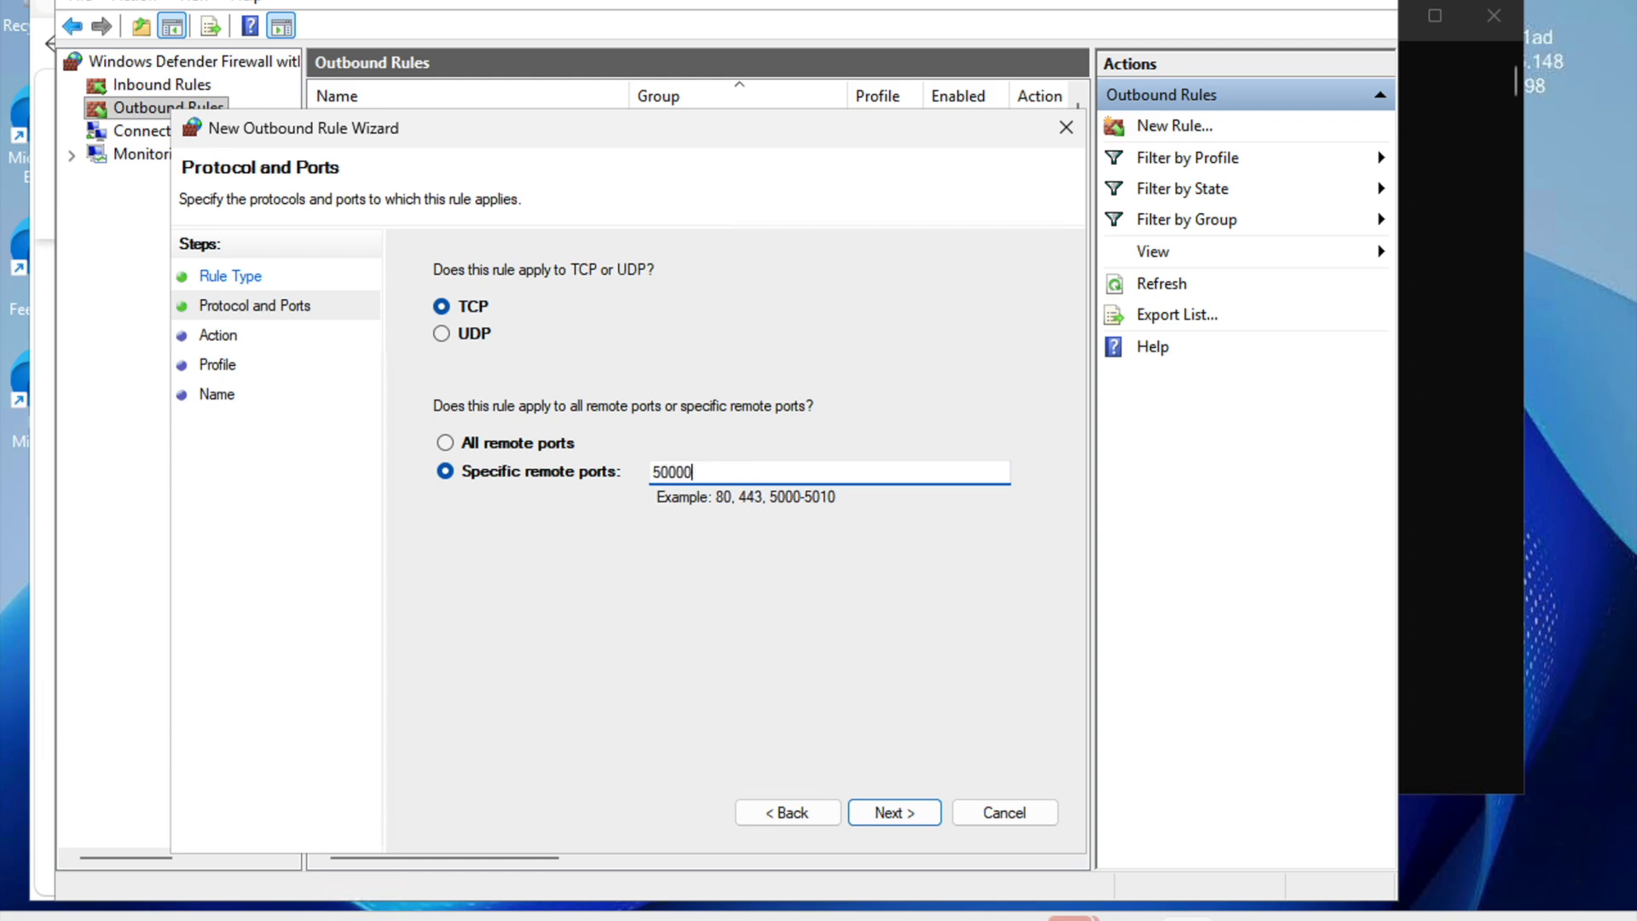
{"action": "left_click", "coordinate": [891, 815]}
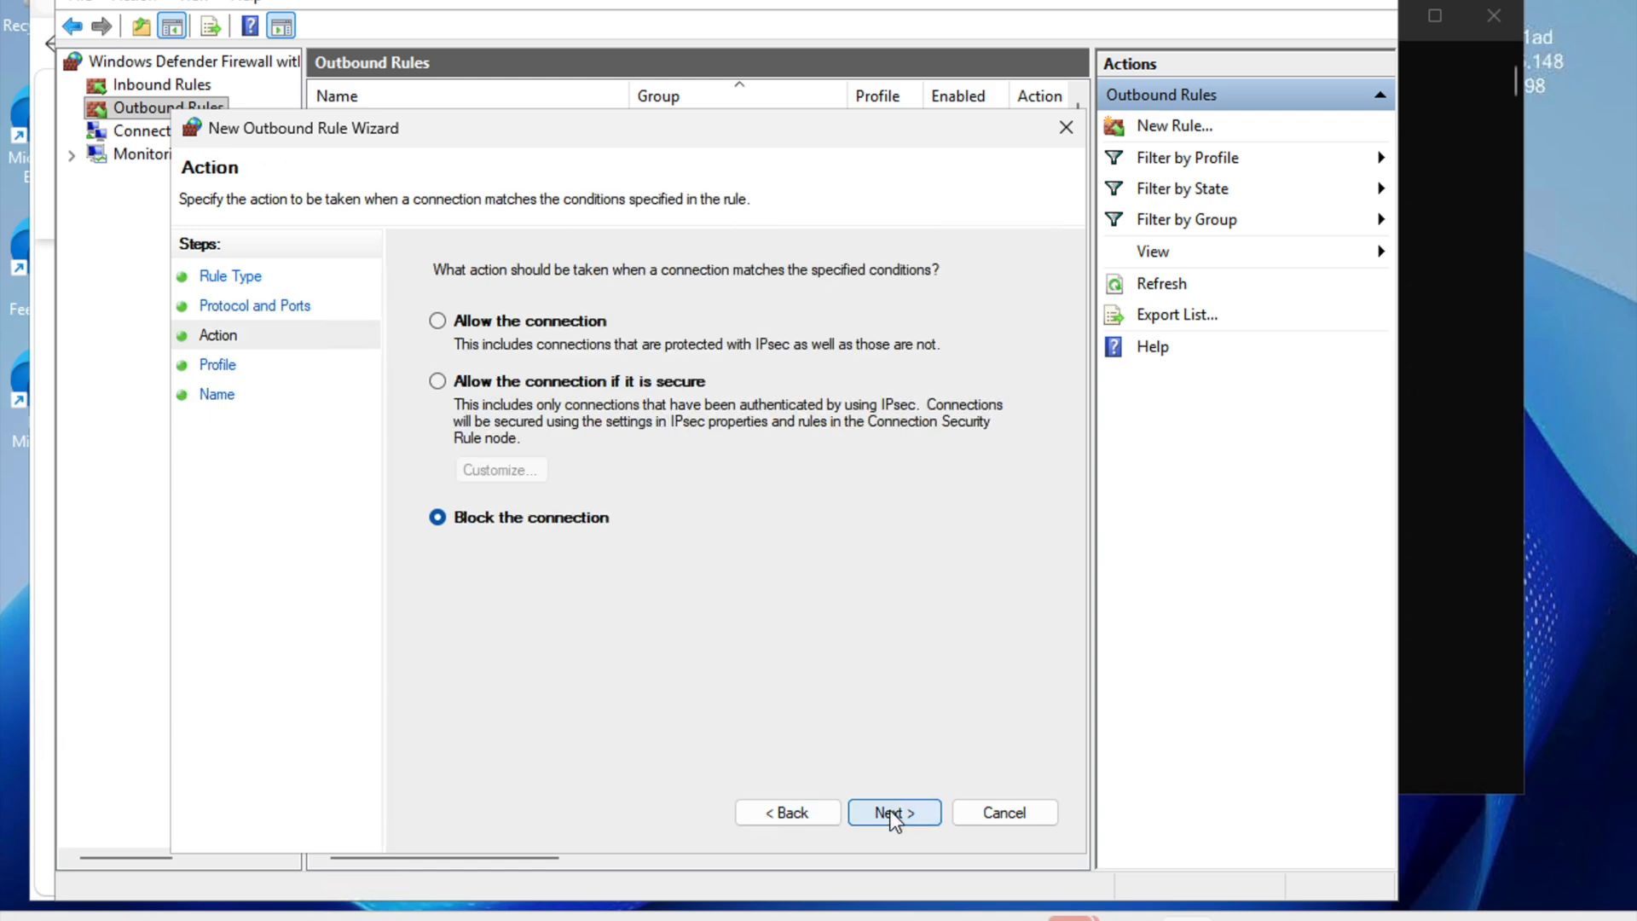
{"action": "left_click", "coordinate": [439, 324]}
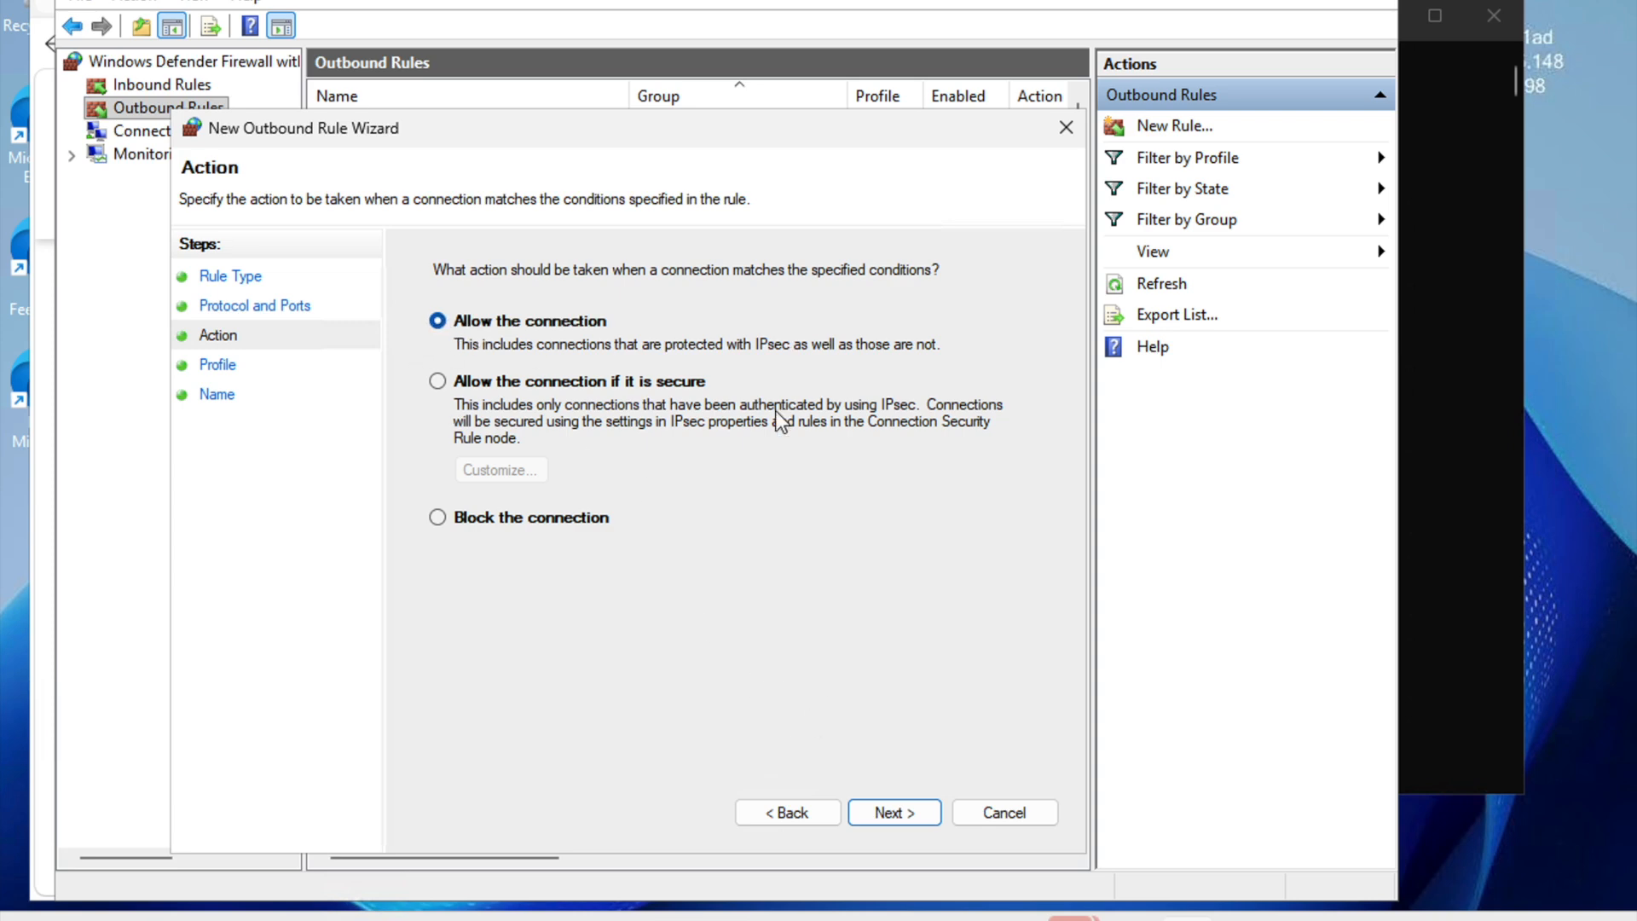
{"action": "left_click", "coordinate": [912, 813]}
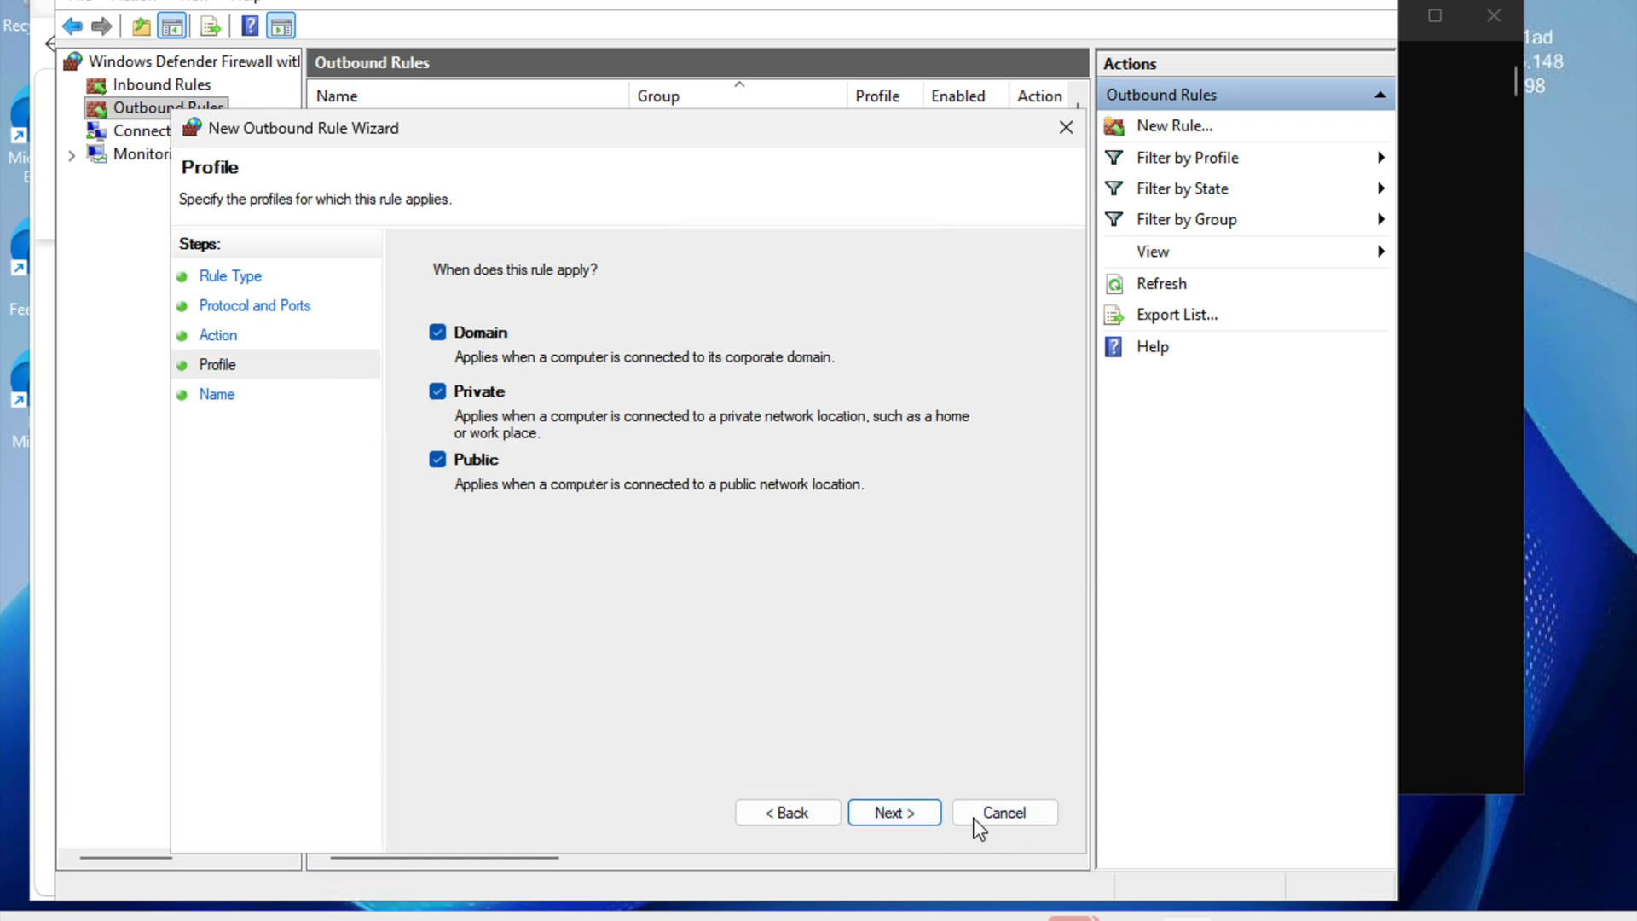
Keep the outbound rule applied to all profiles, name it "Allow Port 50000 TCP (Outbound)", and finish creating it
{"action": "left_click", "coordinate": [919, 812]}
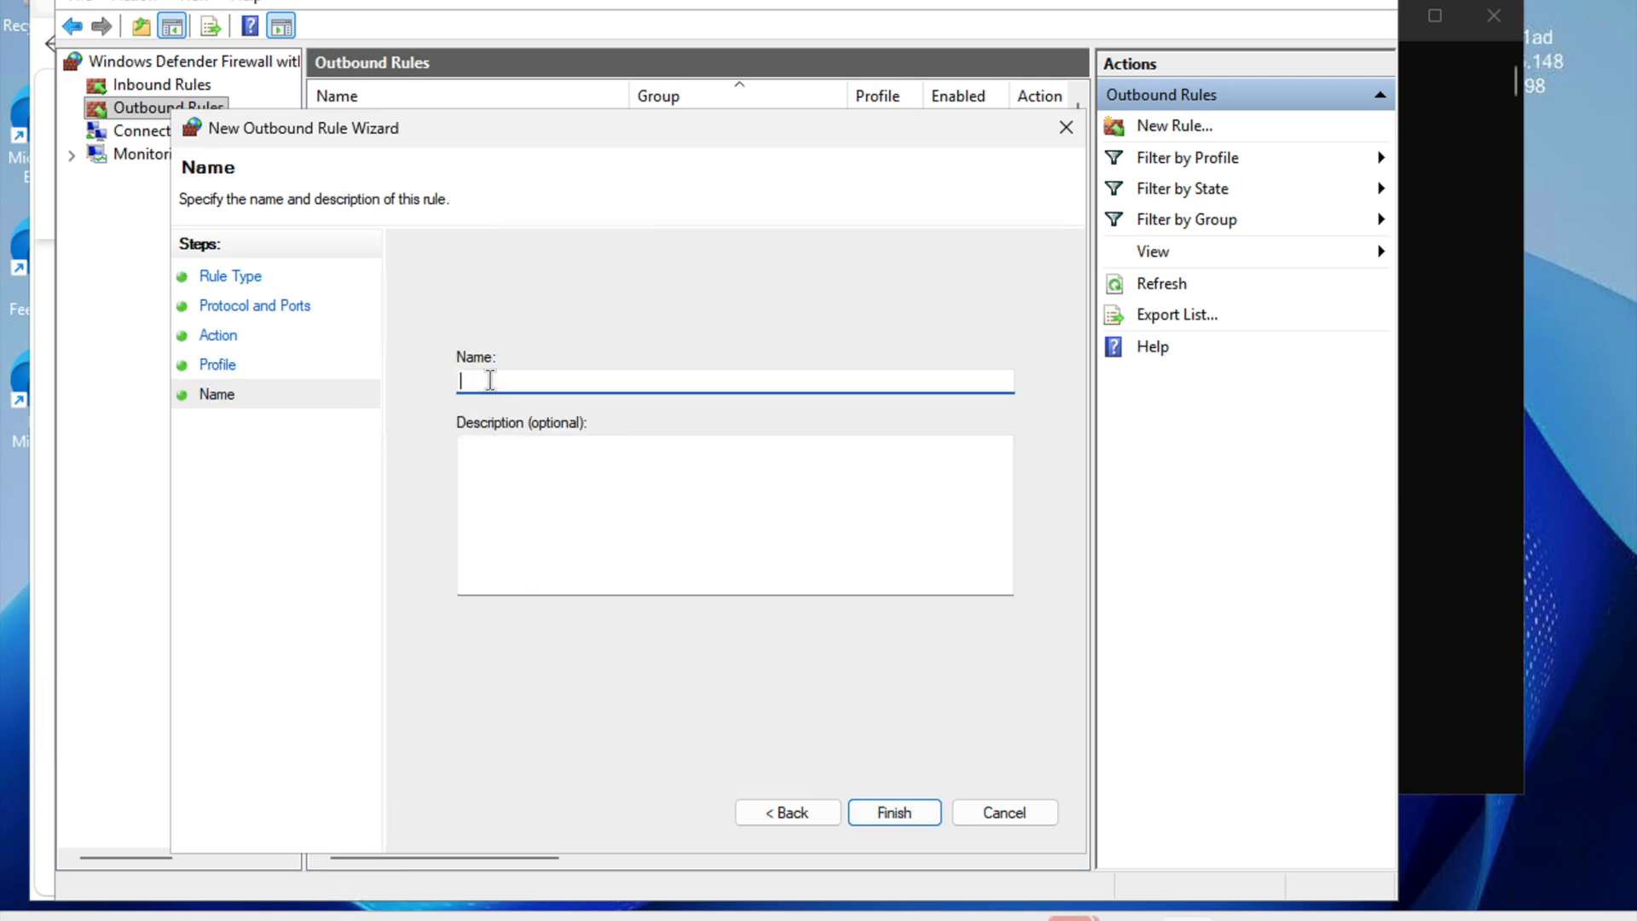
{"action": "type", "text": "Allow Port 50000 TCP (Inbound)"}
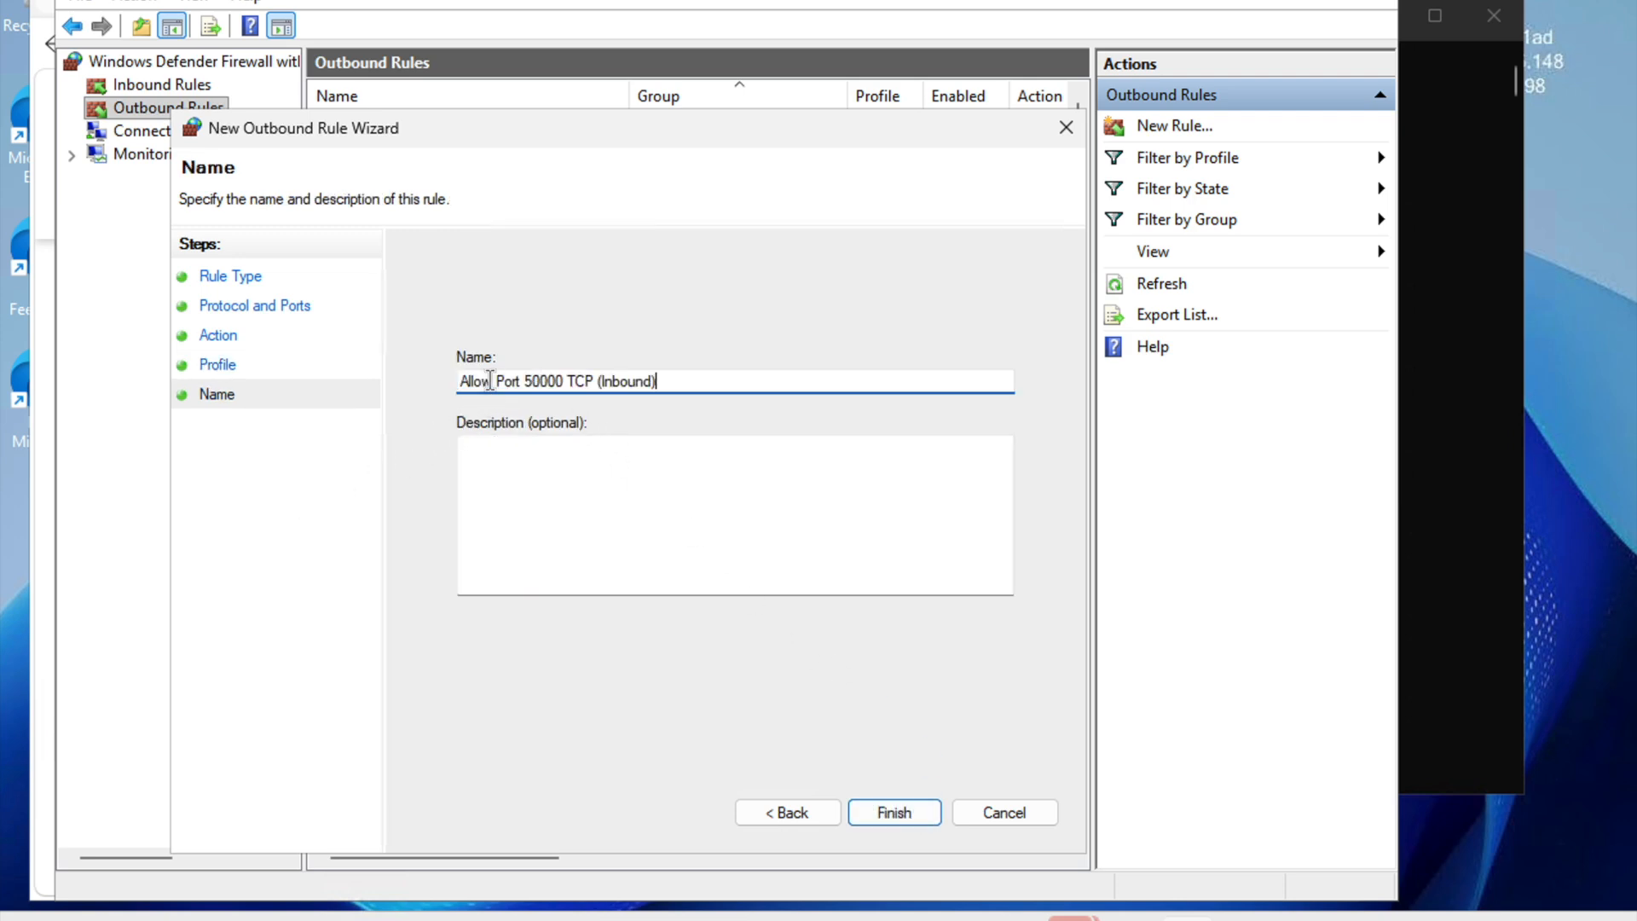
{"action": "left_click", "coordinate": [612, 380]}
{"action": "key", "text": "BackSpace"}
{"action": "key", "text": "BackSpace"}
{"action": "type", "text": "Ou"}
{"action": "left_click", "coordinate": [708, 380]}
{"action": "left_click", "coordinate": [622, 382]}
{"action": "type", "text": "t"}
{"action": "left_click", "coordinate": [716, 381]}
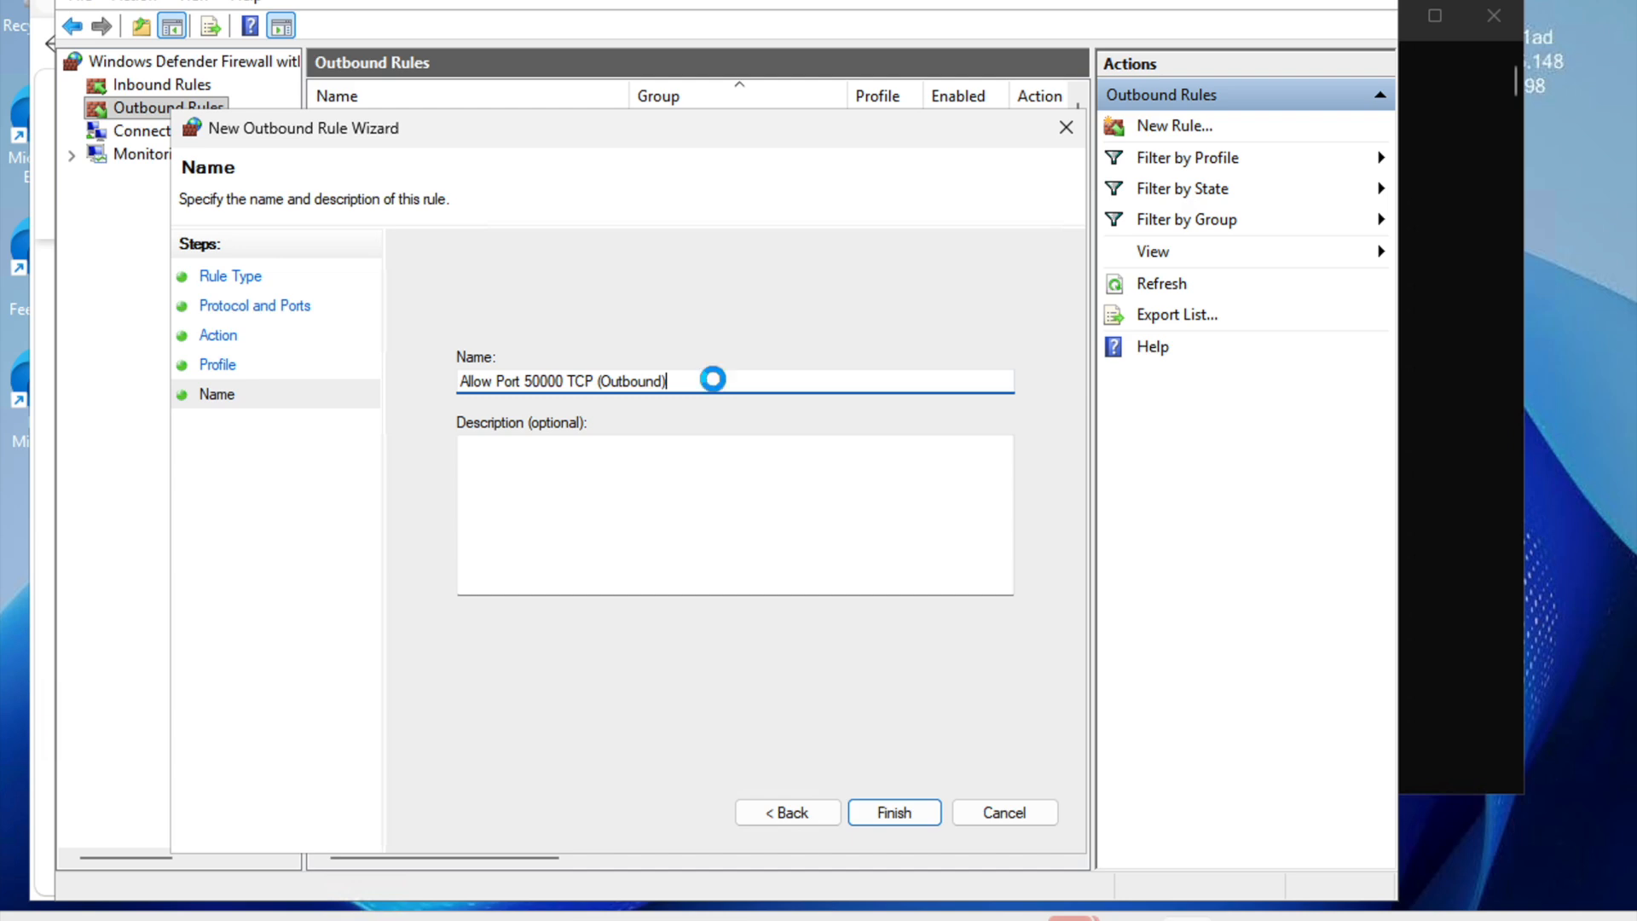
{"action": "key", "text": "Return"}
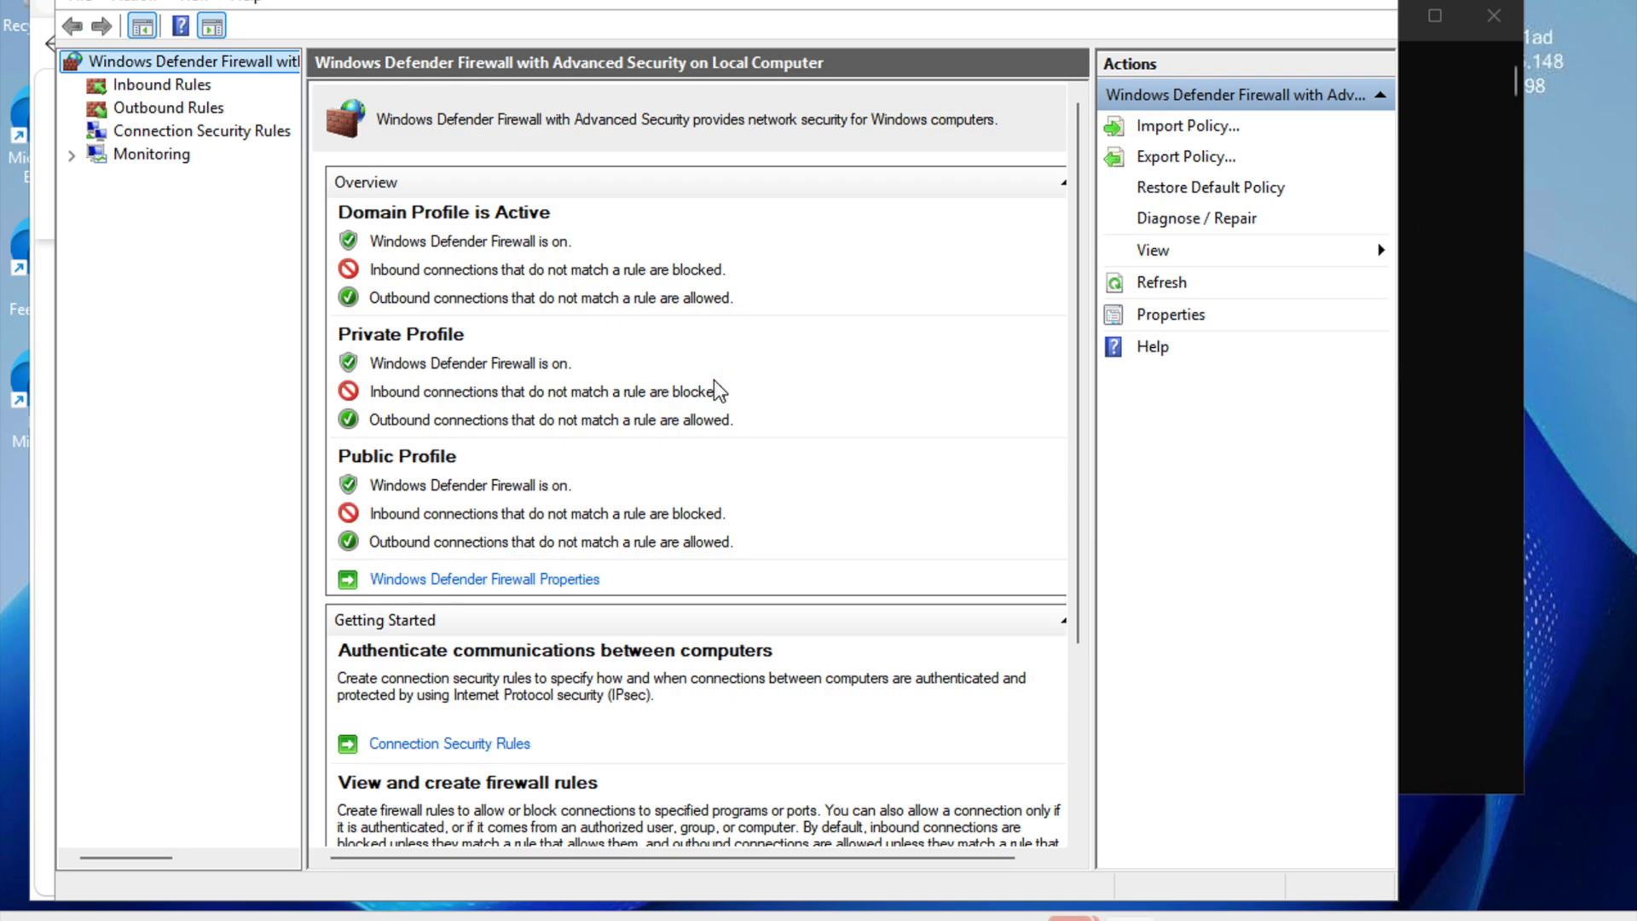
Check the inbound and outbound rule lists for the new port 50000 rules
{"action": "left_click", "coordinate": [123, 87]}
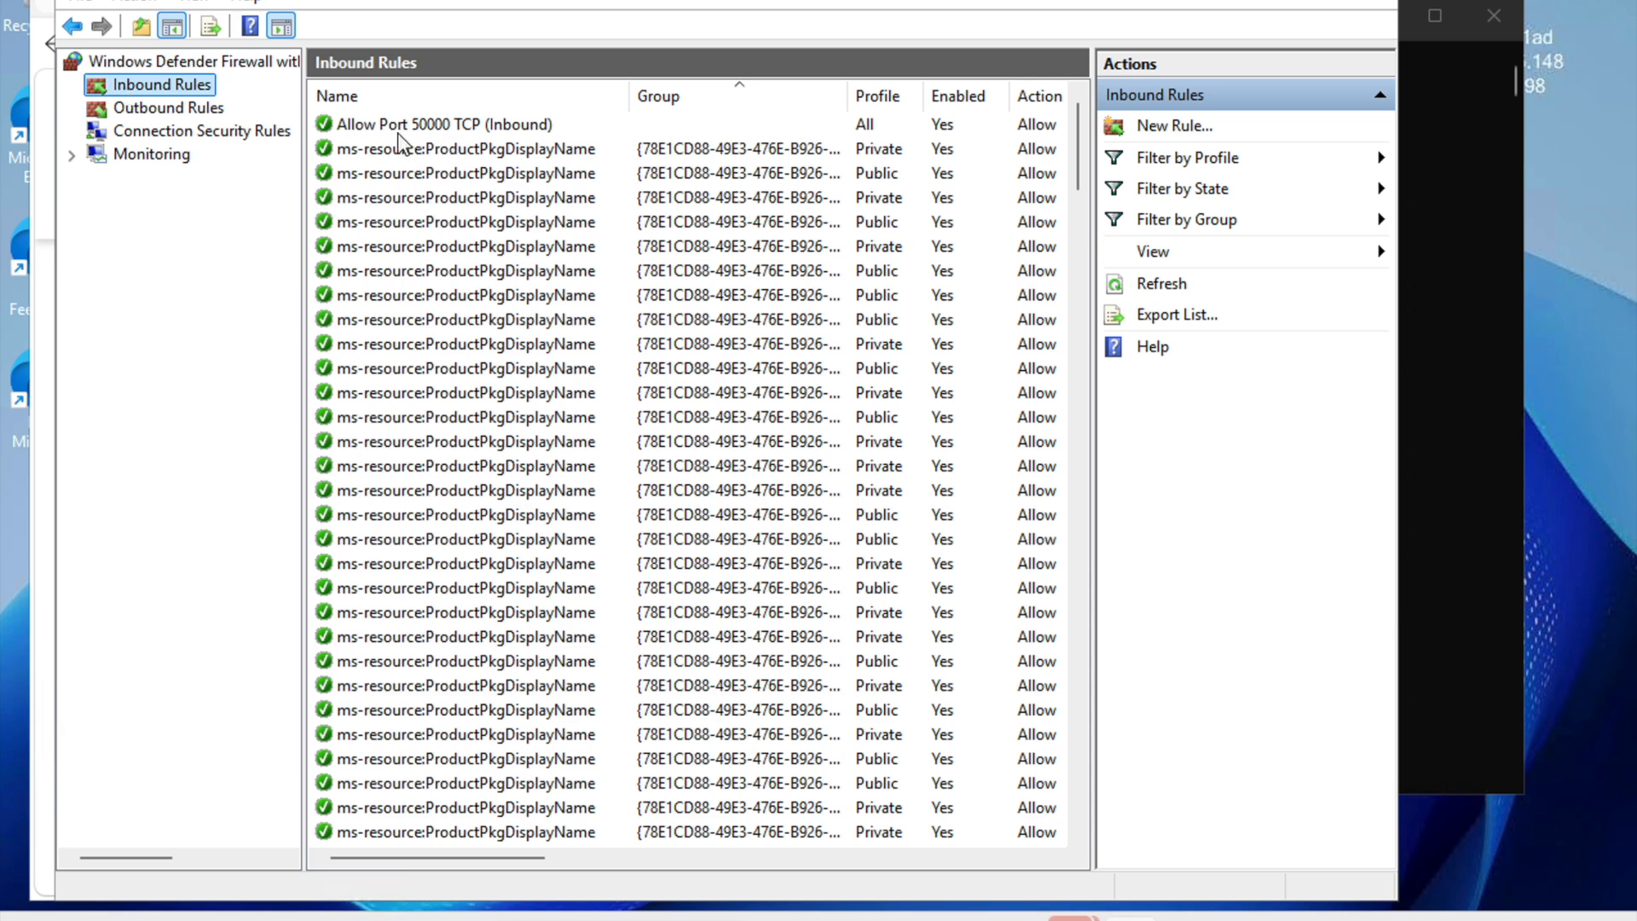
{"action": "left_click", "coordinate": [146, 109]}
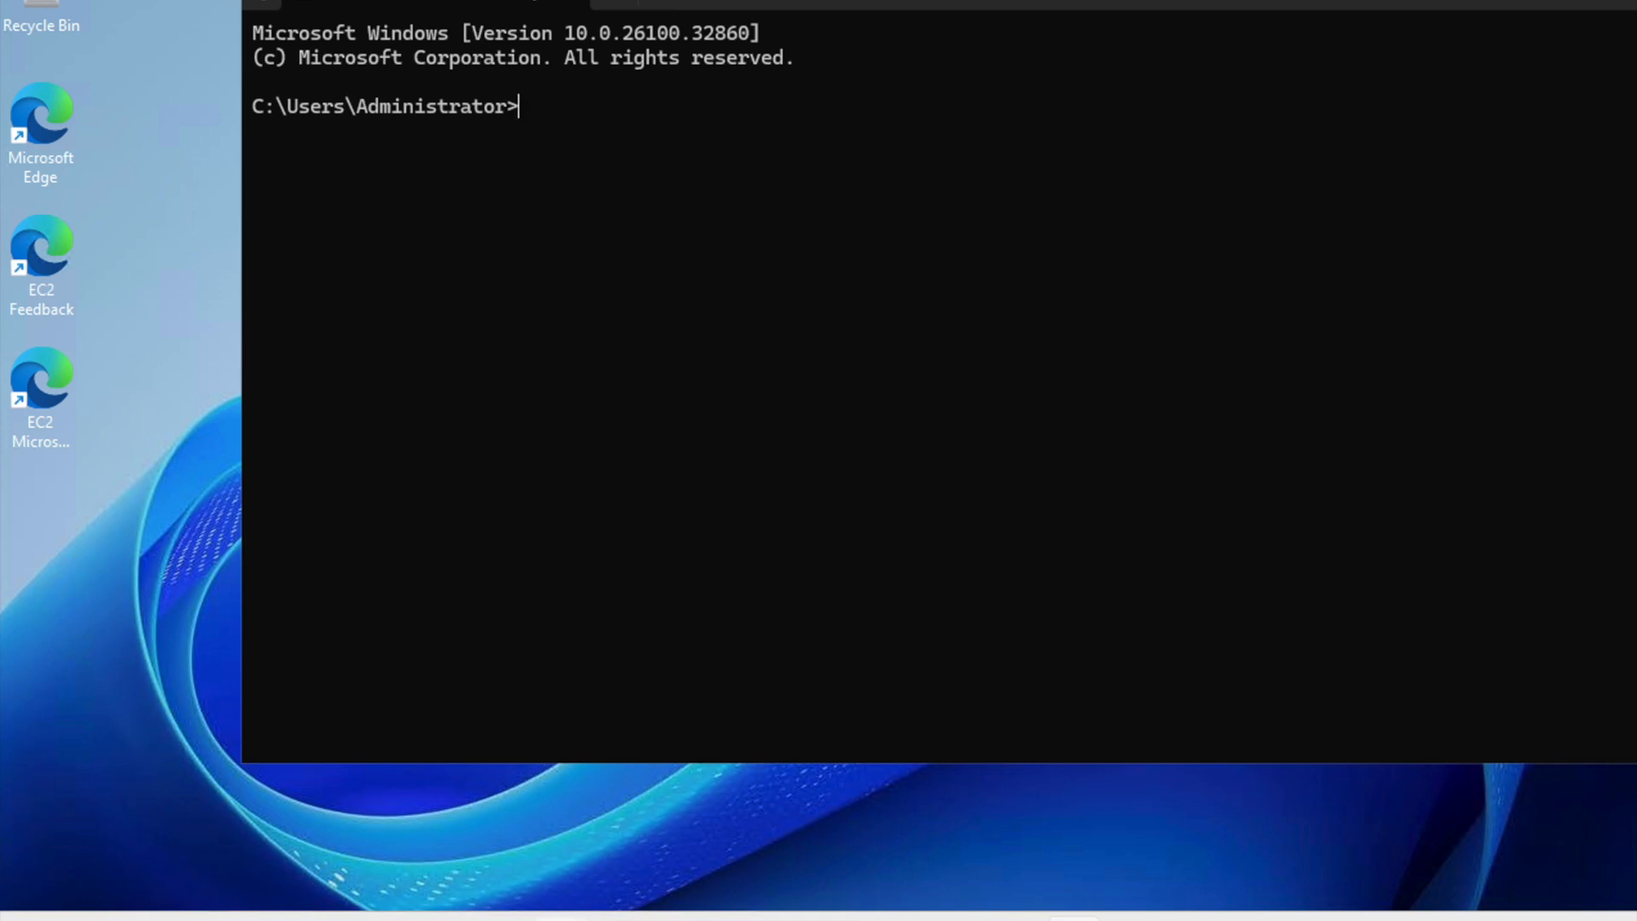
Search Windows for task and open Task Scheduler
{"action": "key", "text": "super"}
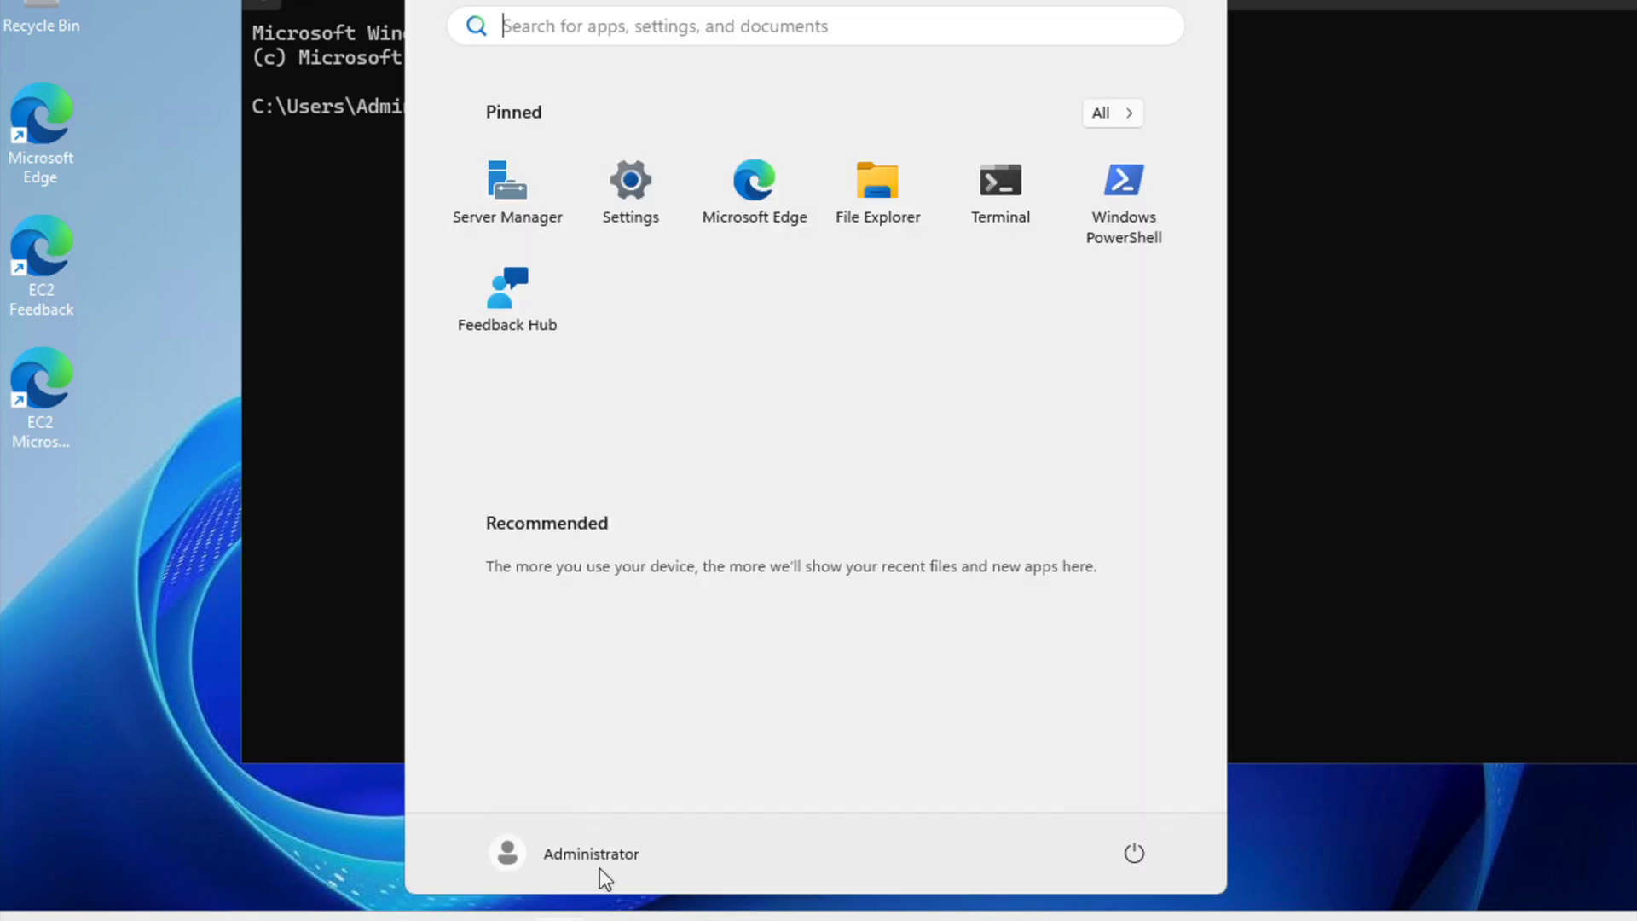
{"action": "left_click", "coordinate": [534, 248]}
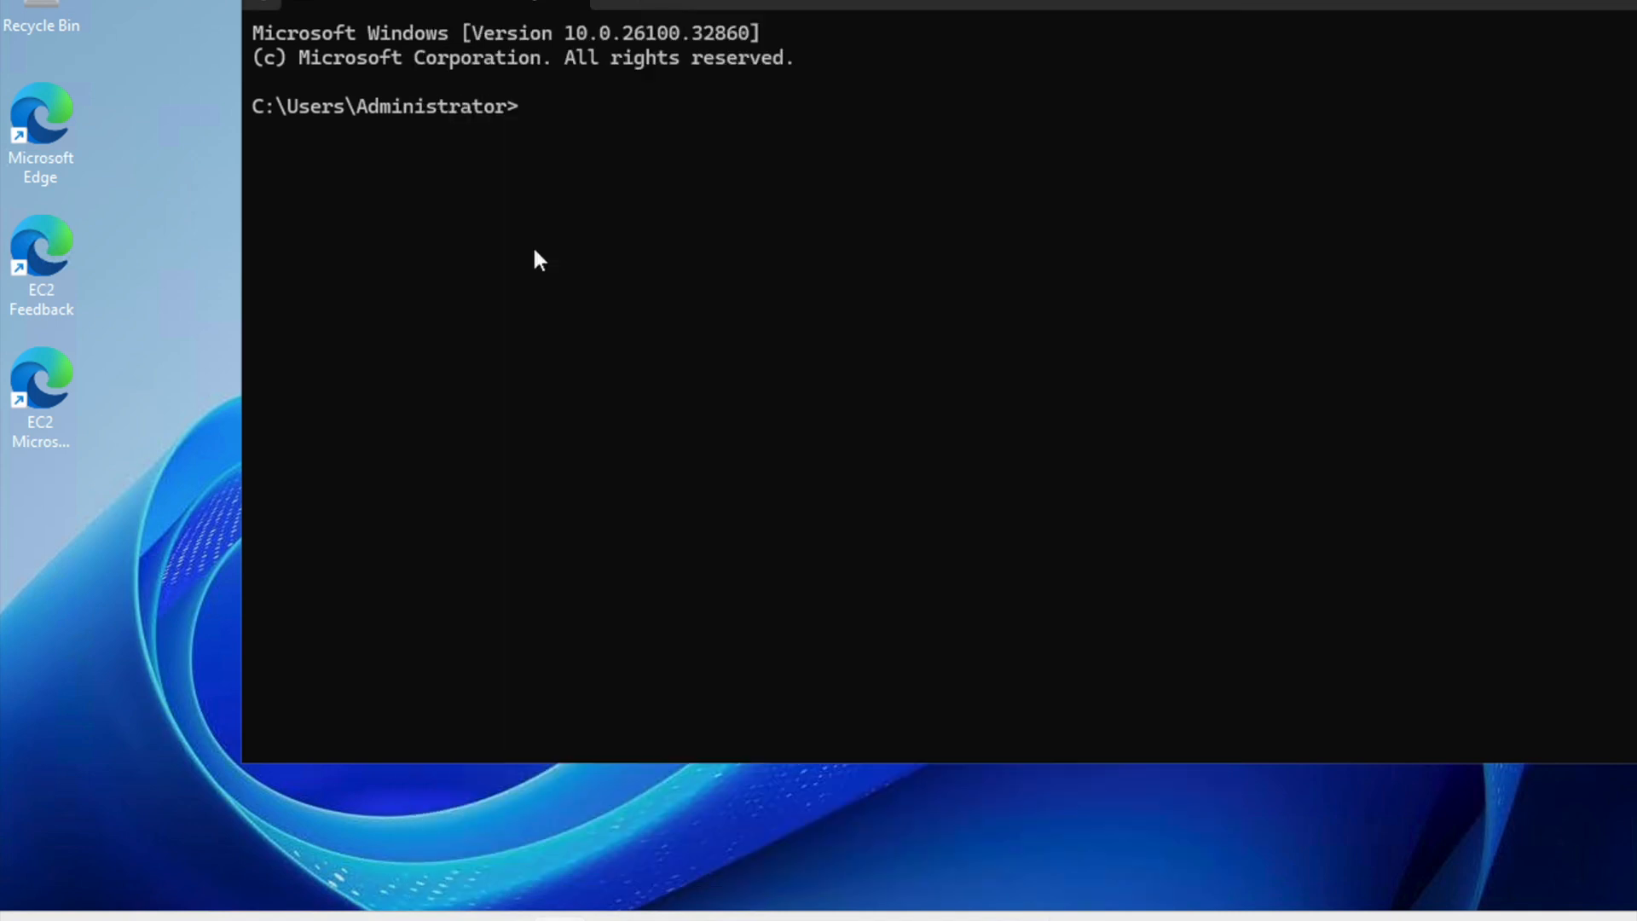
{"action": "key", "text": "super"}
{"action": "type", "text": "task"}
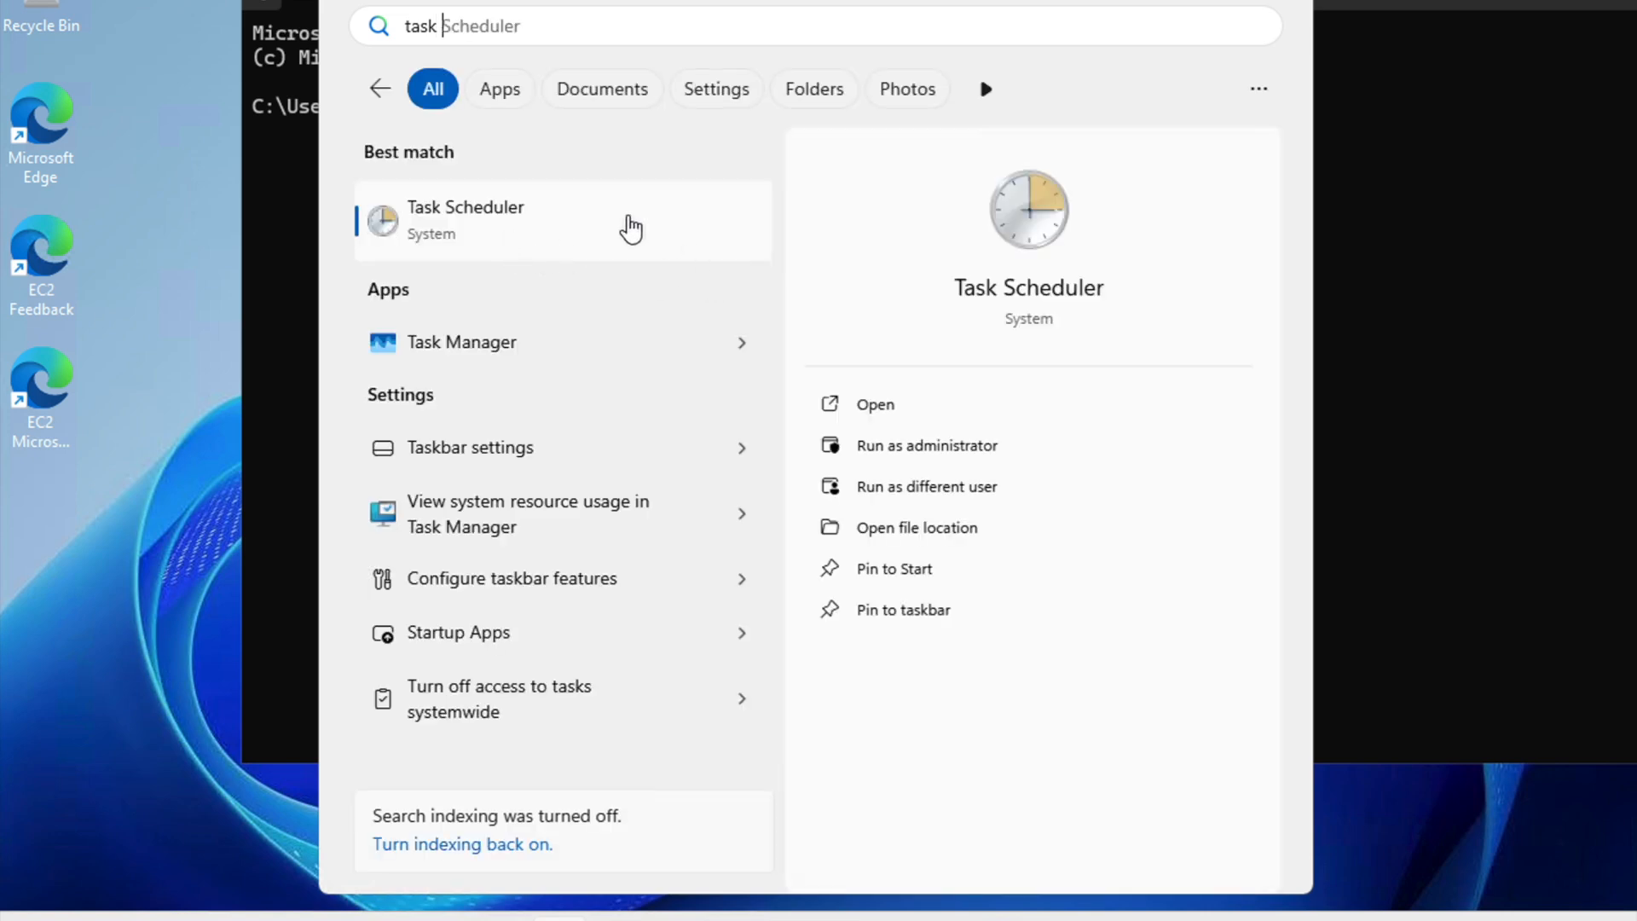
{"action": "left_click", "coordinate": [881, 407]}
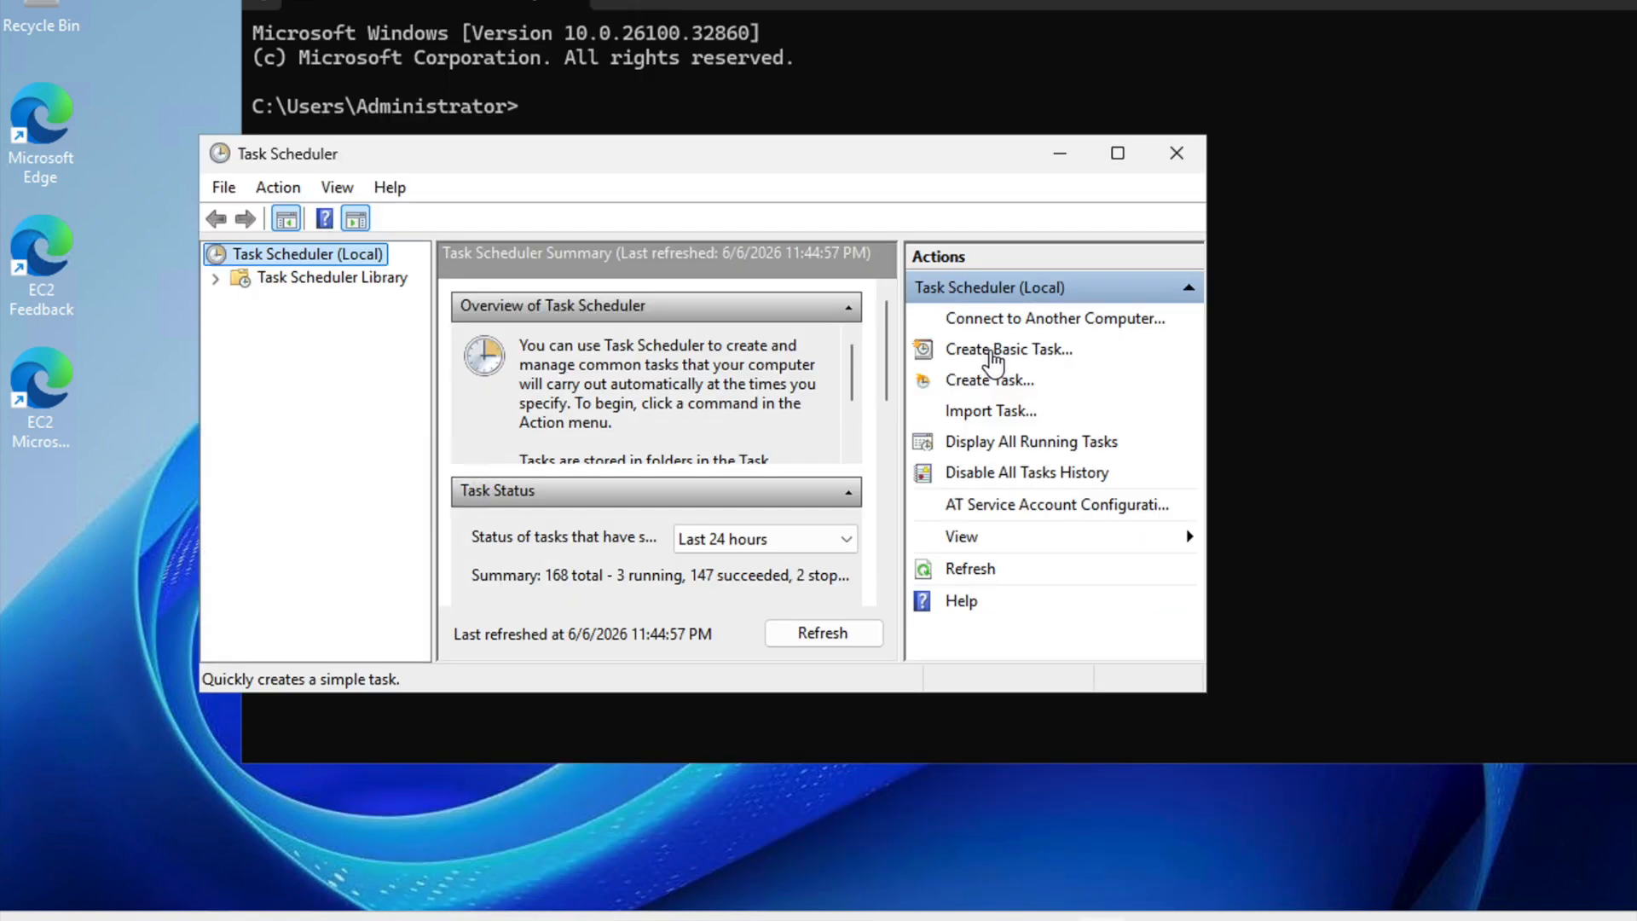
Start a new basic task named Daily Date Logger
{"action": "left_click", "coordinate": [991, 351]}
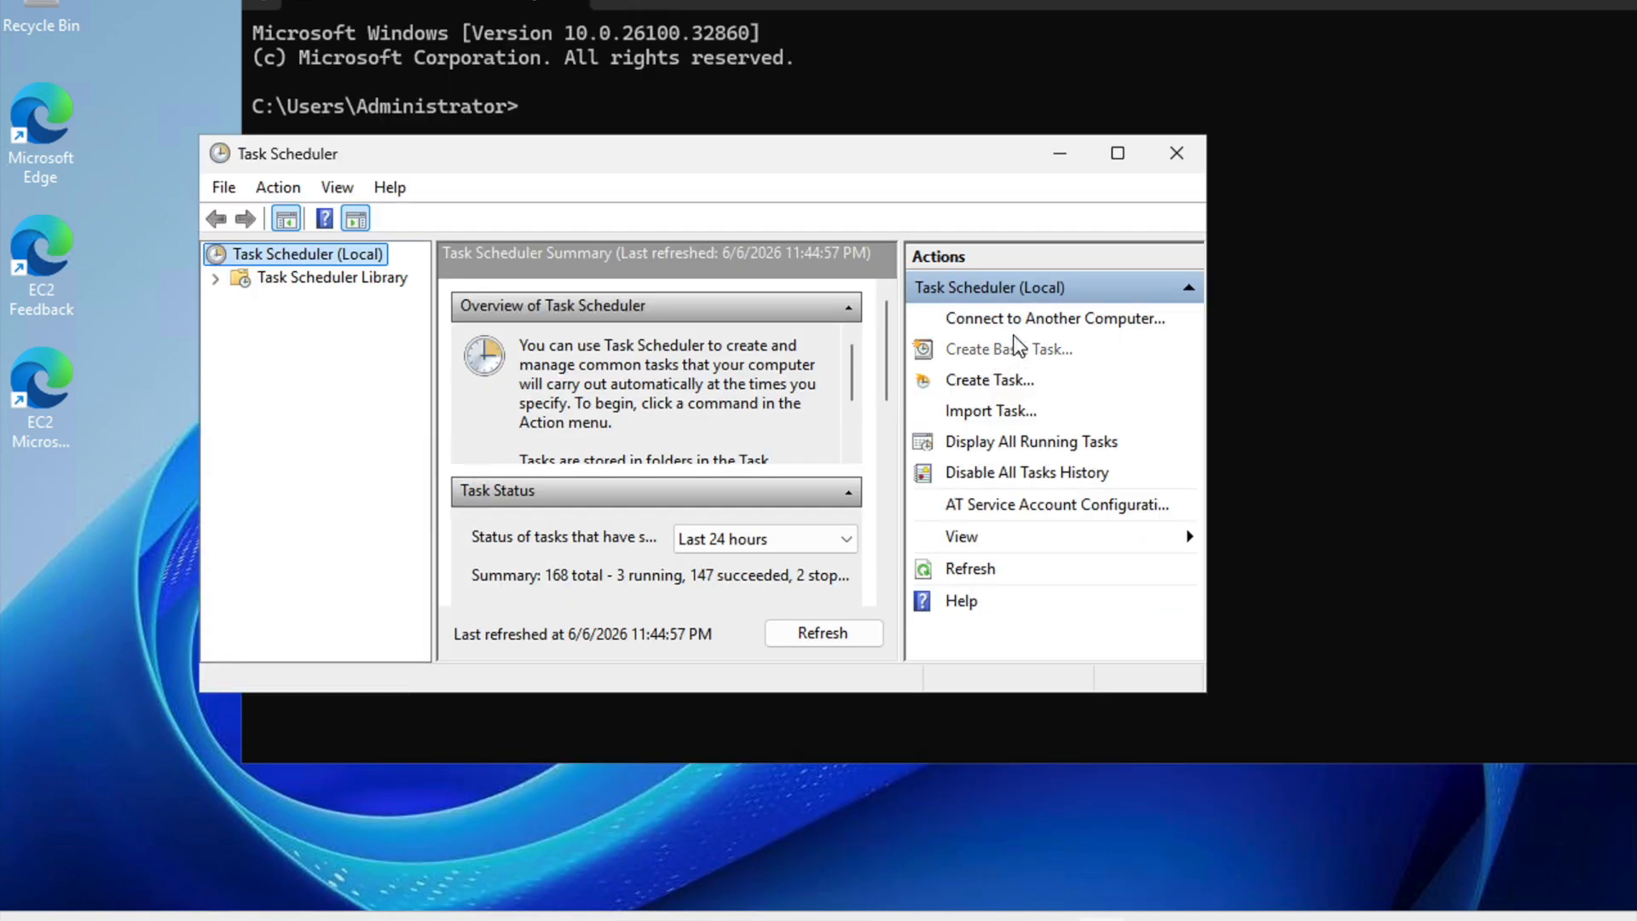
{"action": "type", "text": "Daily Date Logger"}
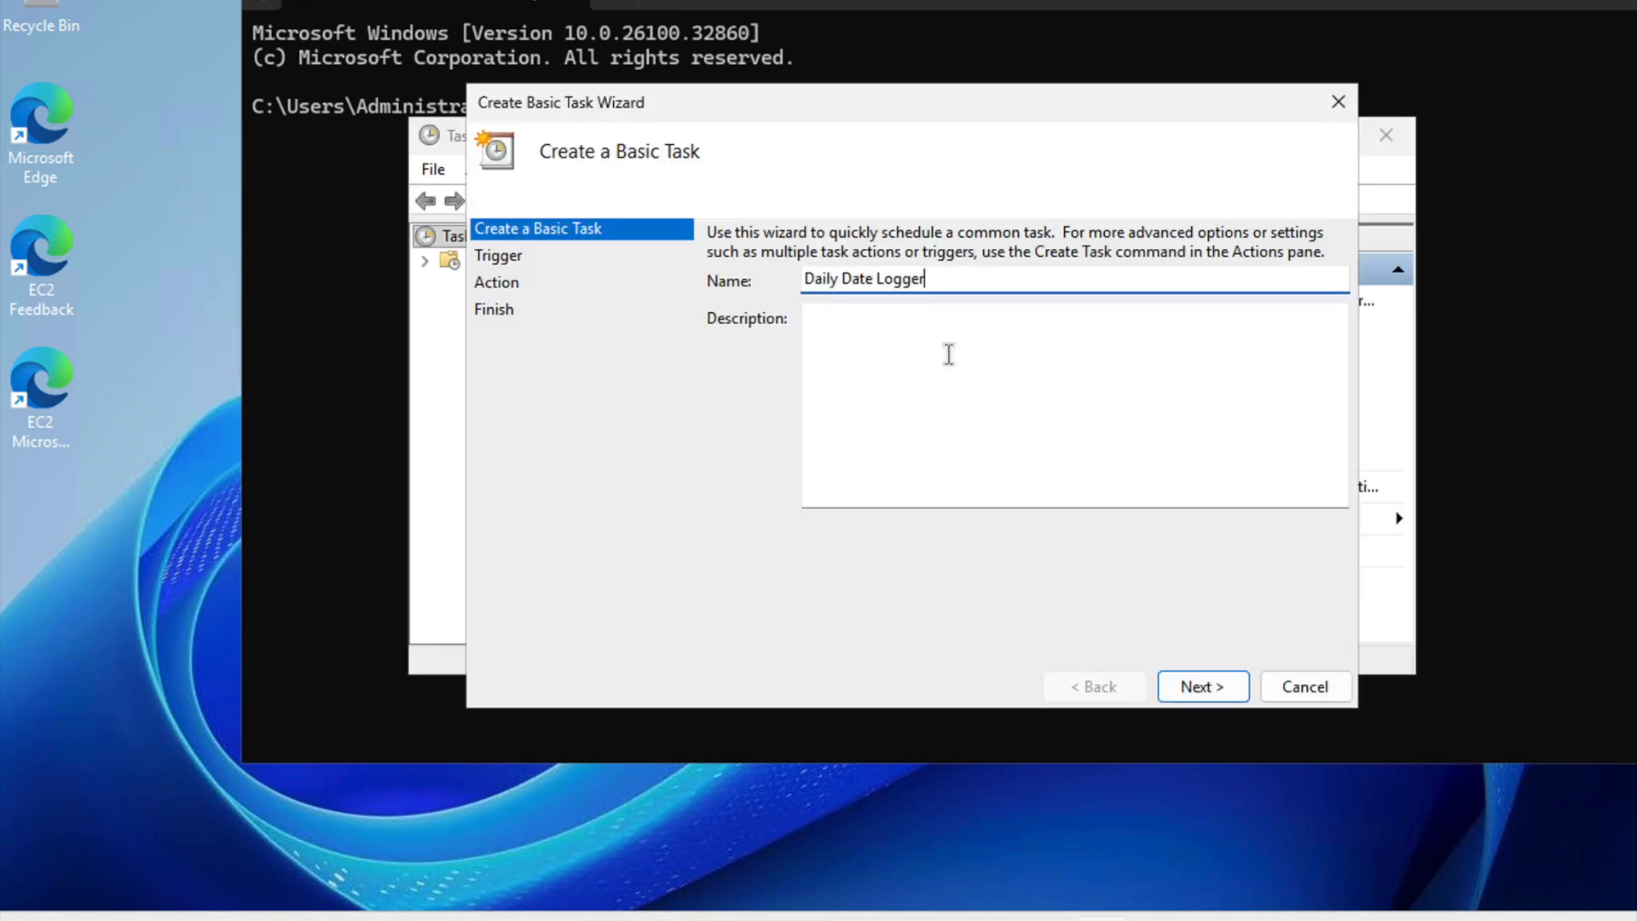
{"action": "left_click", "coordinate": [1216, 689]}
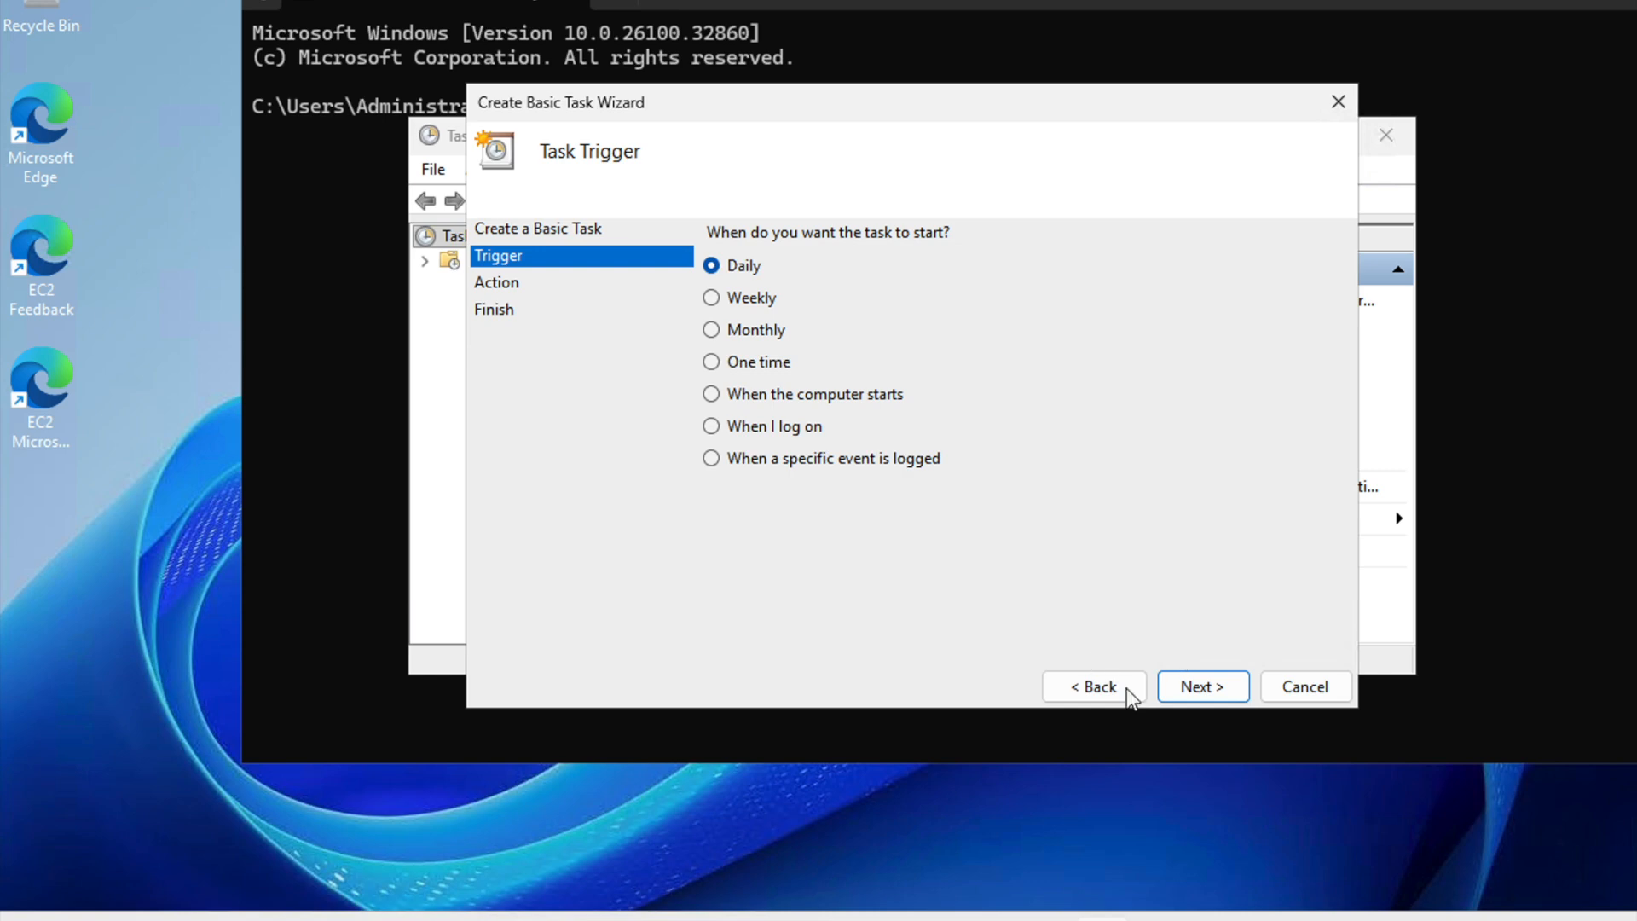
Trigger the task daily from 6/7/2026 at 12:00 AM, recurring every 1 day
{"action": "left_click", "coordinate": [1212, 686]}
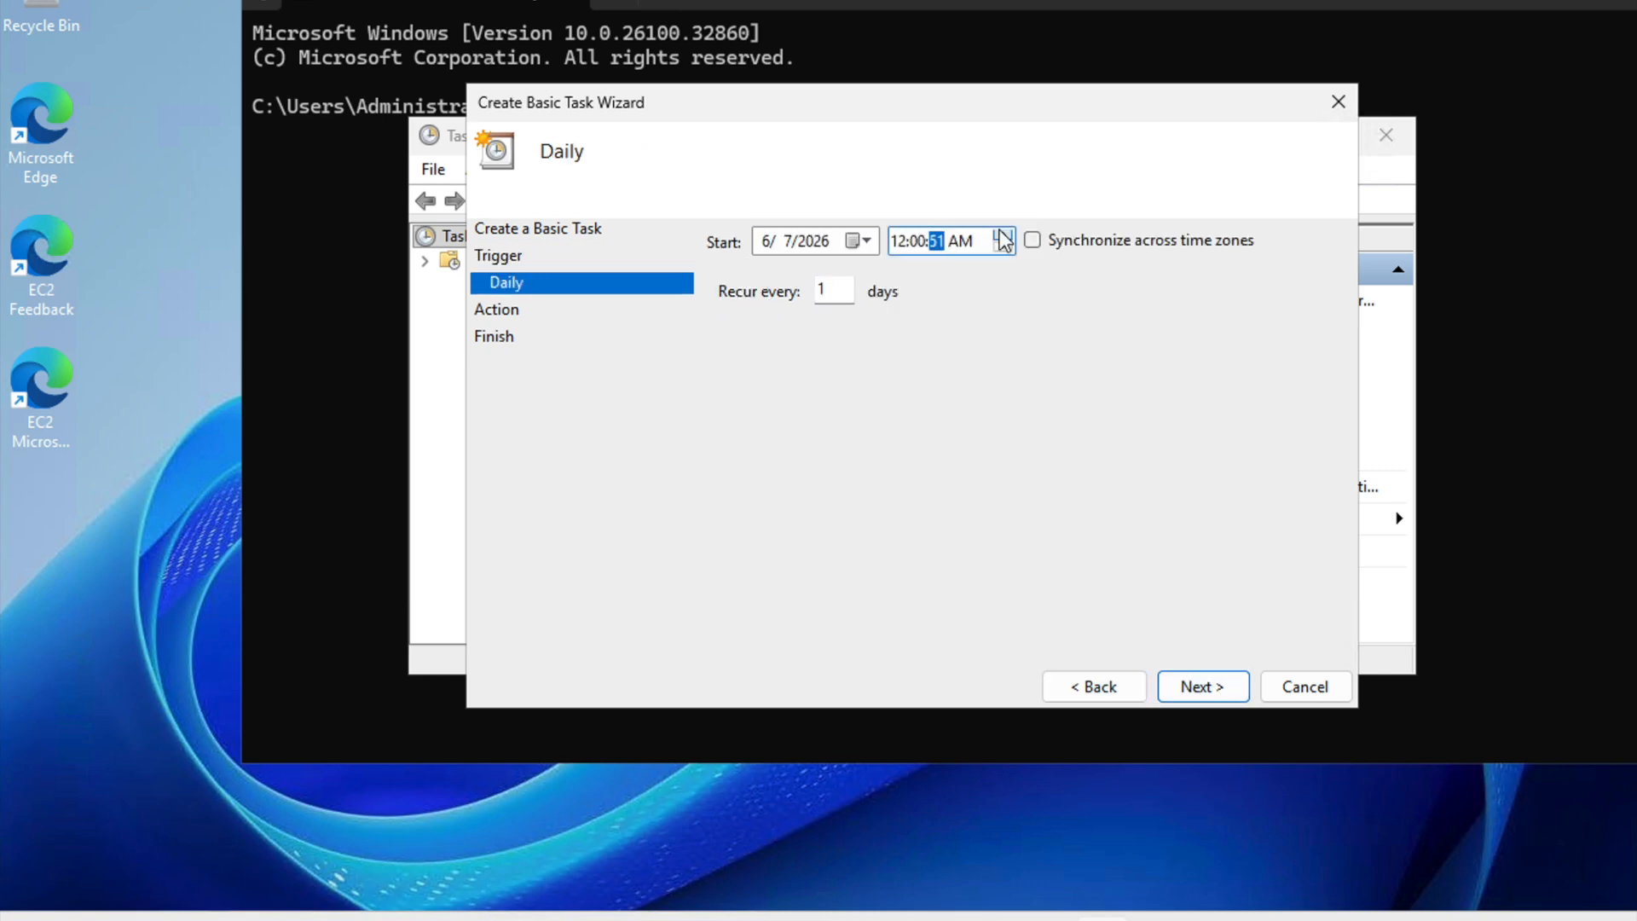
{"action": "left_click", "coordinate": [1001, 234]}
{"action": "left_click", "coordinate": [1001, 233]}
{"action": "left_click", "coordinate": [1001, 233]}
{"action": "left_click", "coordinate": [1001, 234]}
{"action": "left_click", "coordinate": [1001, 233]}
{"action": "left_click", "coordinate": [1001, 234]}
{"action": "left_click", "coordinate": [1001, 234]}
{"action": "left_click", "coordinate": [1001, 233]}
{"action": "left_click", "coordinate": [1001, 234]}
{"action": "left_click", "coordinate": [1001, 234]}
{"action": "left_click", "coordinate": [1002, 236]}
{"action": "left_click", "coordinate": [1197, 688]}
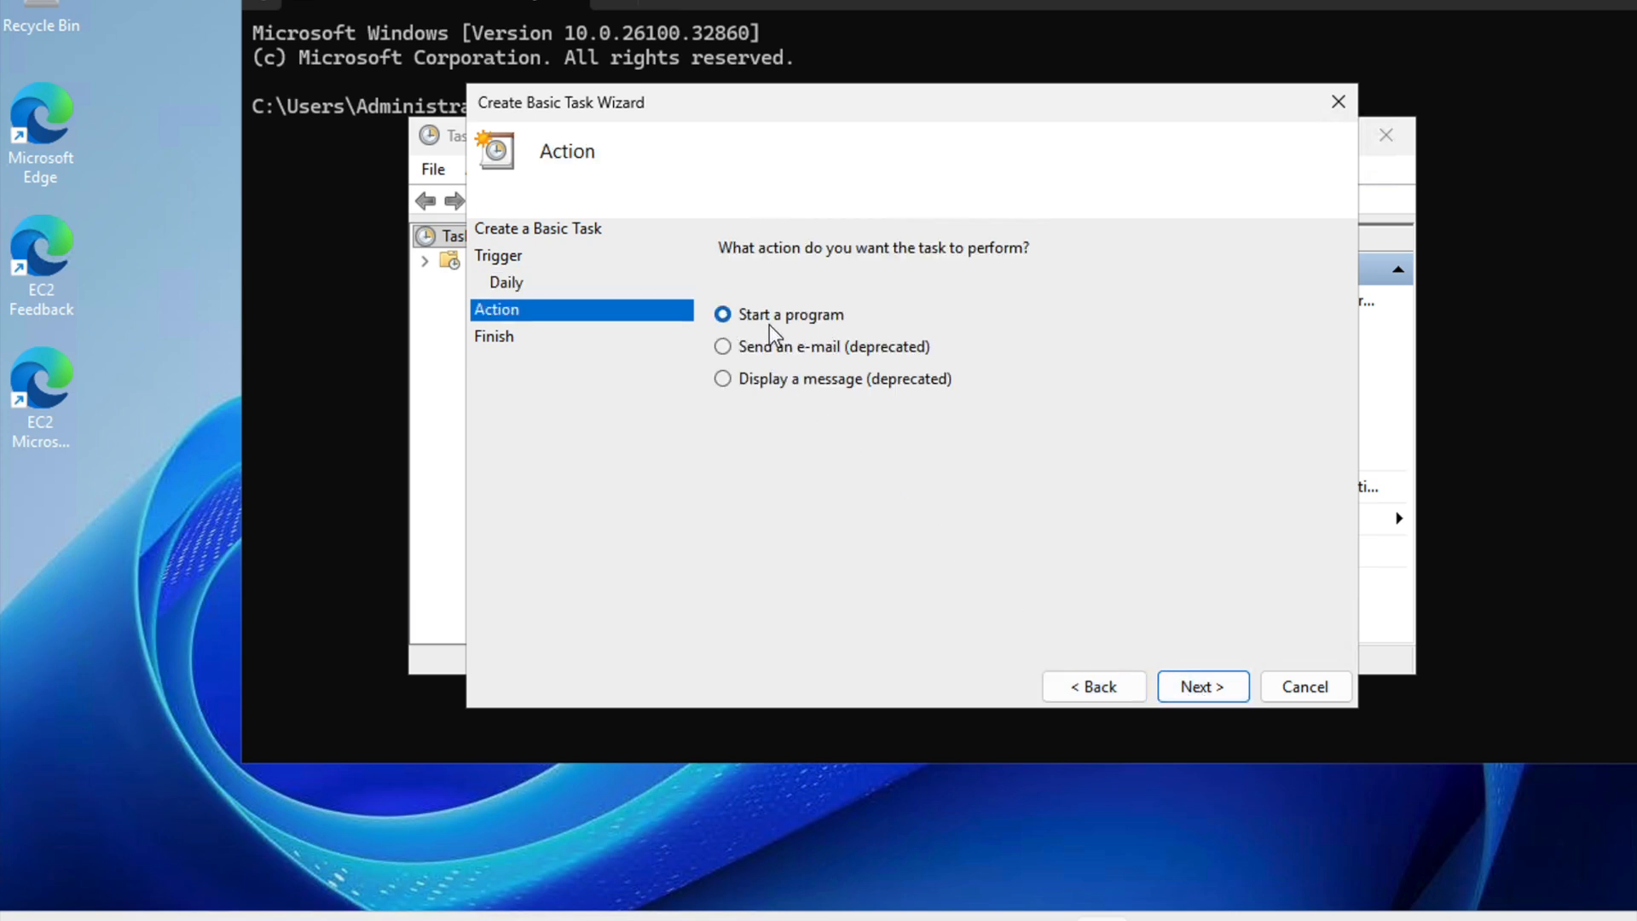
Have the task start powershell.exe with arguments that append the date to C:\DateLog.txt, and finish creating it
{"action": "left_click", "coordinate": [1208, 686]}
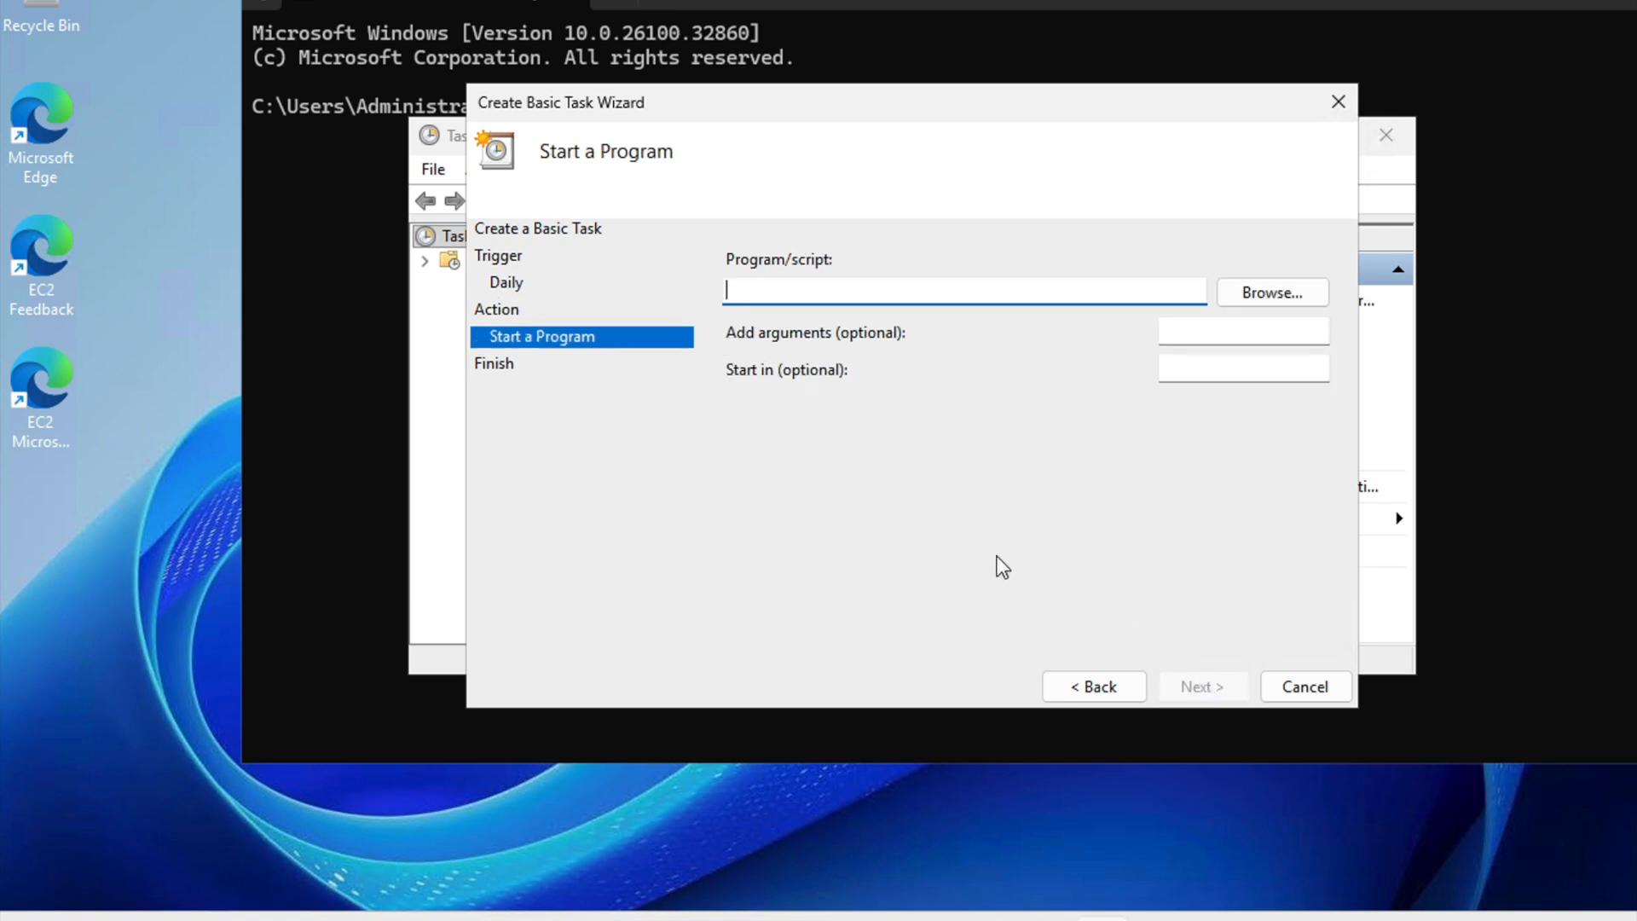
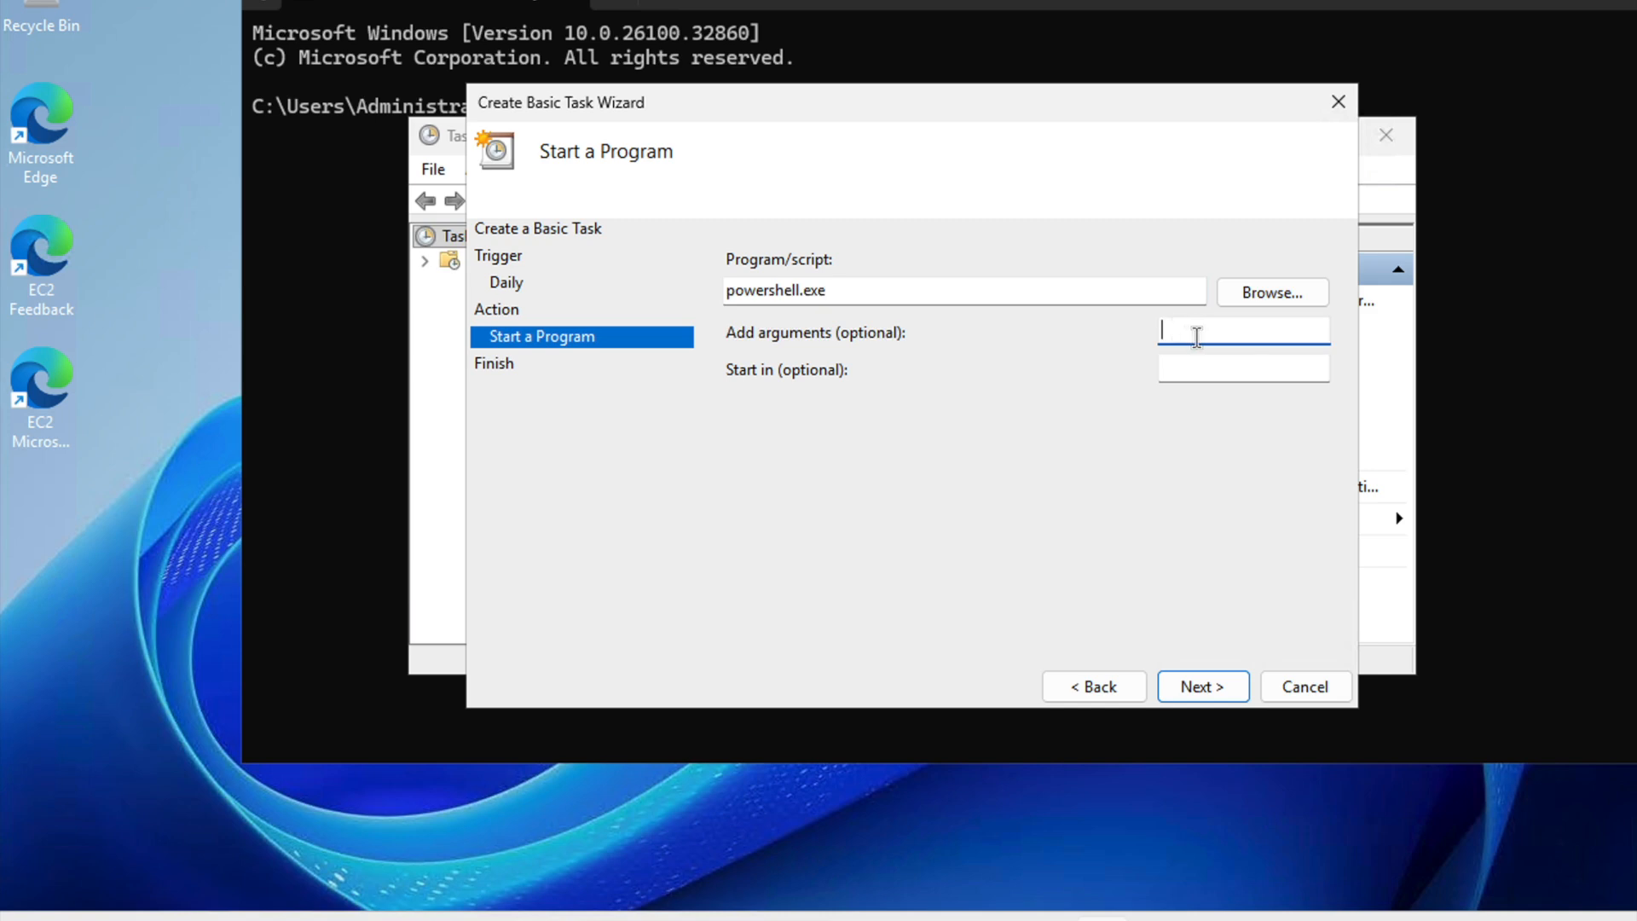
{"action": "key", "text": "ctrl+v"}
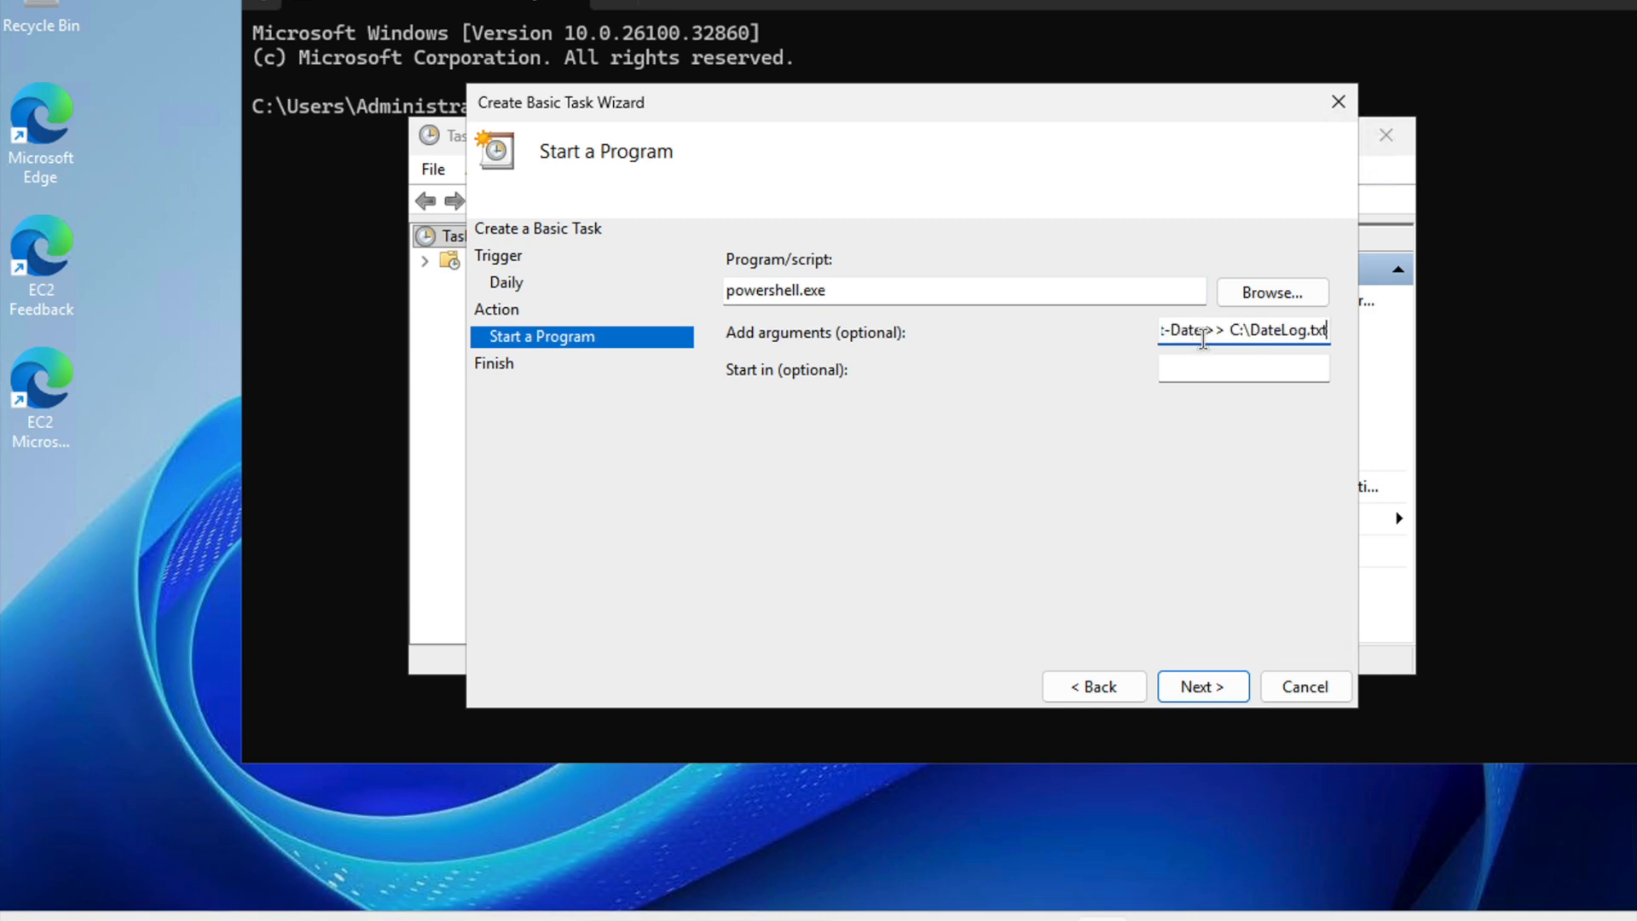
{"action": "left_click", "coordinate": [1203, 686]}
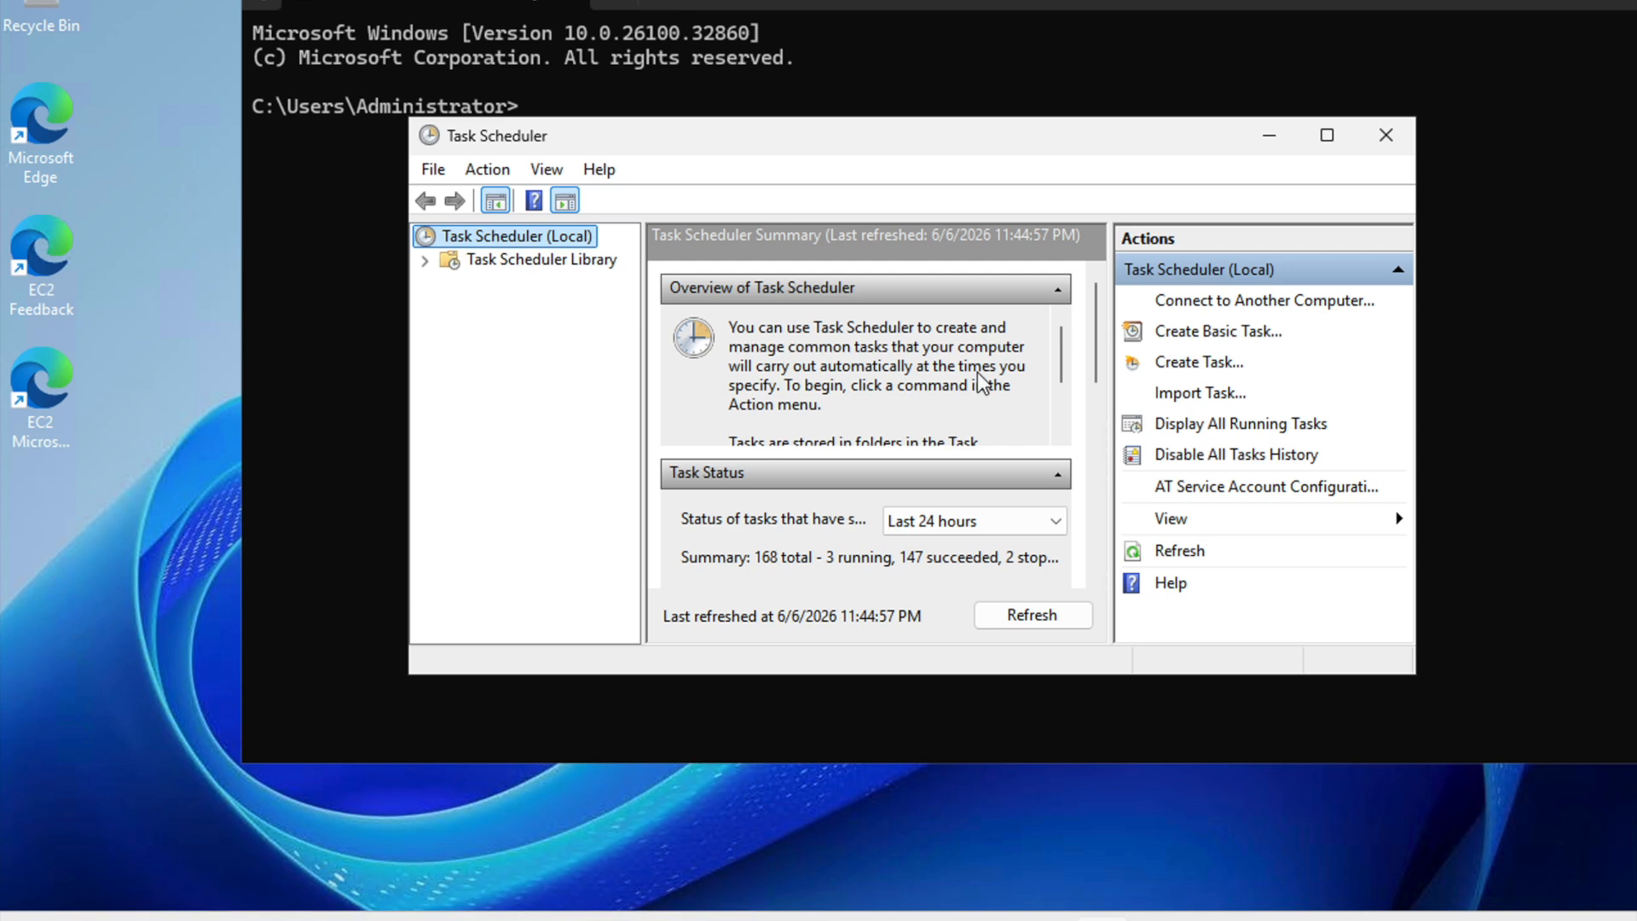
Run the Daily Date Logger task from the Task Scheduler Library
{"action": "left_click", "coordinate": [529, 259]}
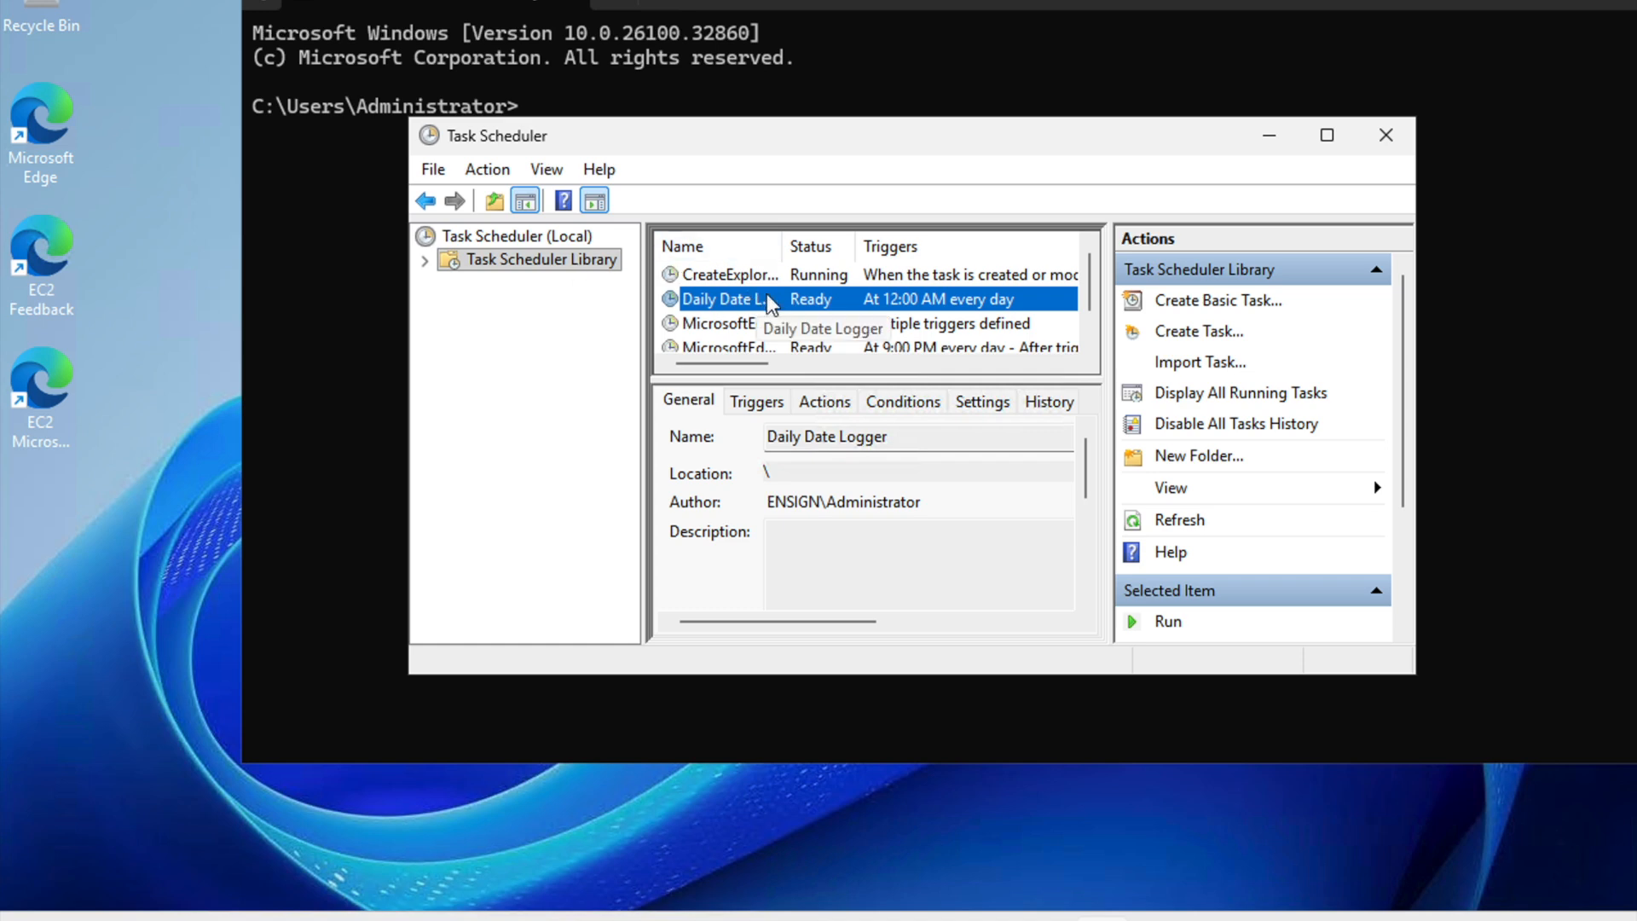
{"action": "right_click", "coordinate": [795, 303]}
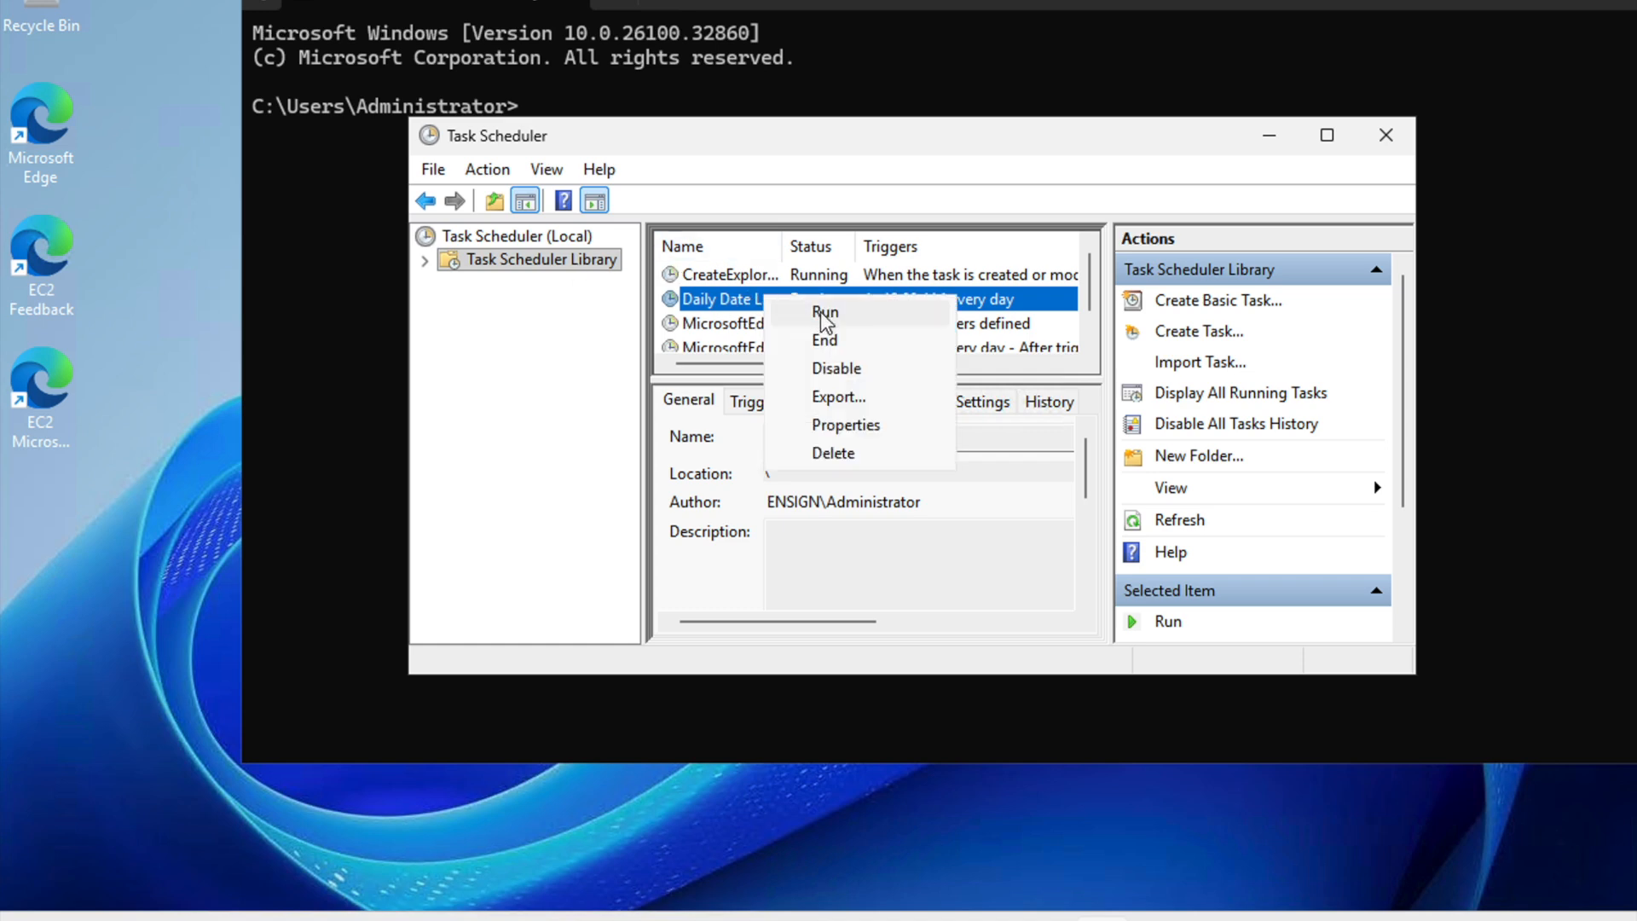
{"action": "left_click", "coordinate": [820, 311]}
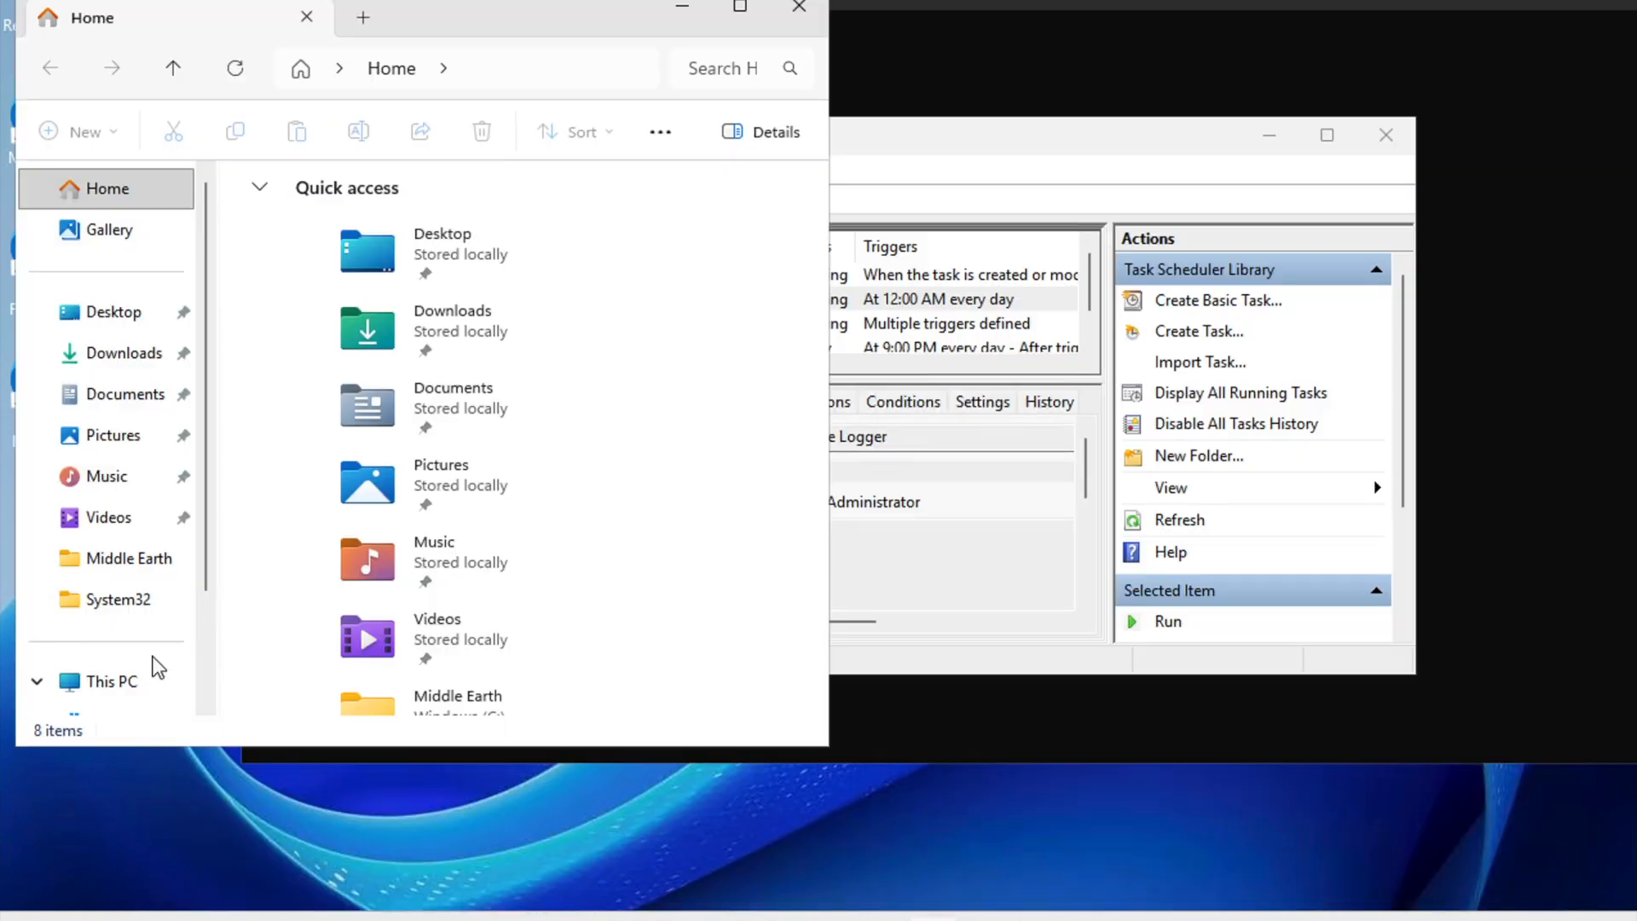
In File Explorer, open DateLog on the Windows (C:) drive, check the logged date entry, and close the file
{"action": "left_click_drag", "start_coordinate": [207, 582], "coordinate": [208, 646]}
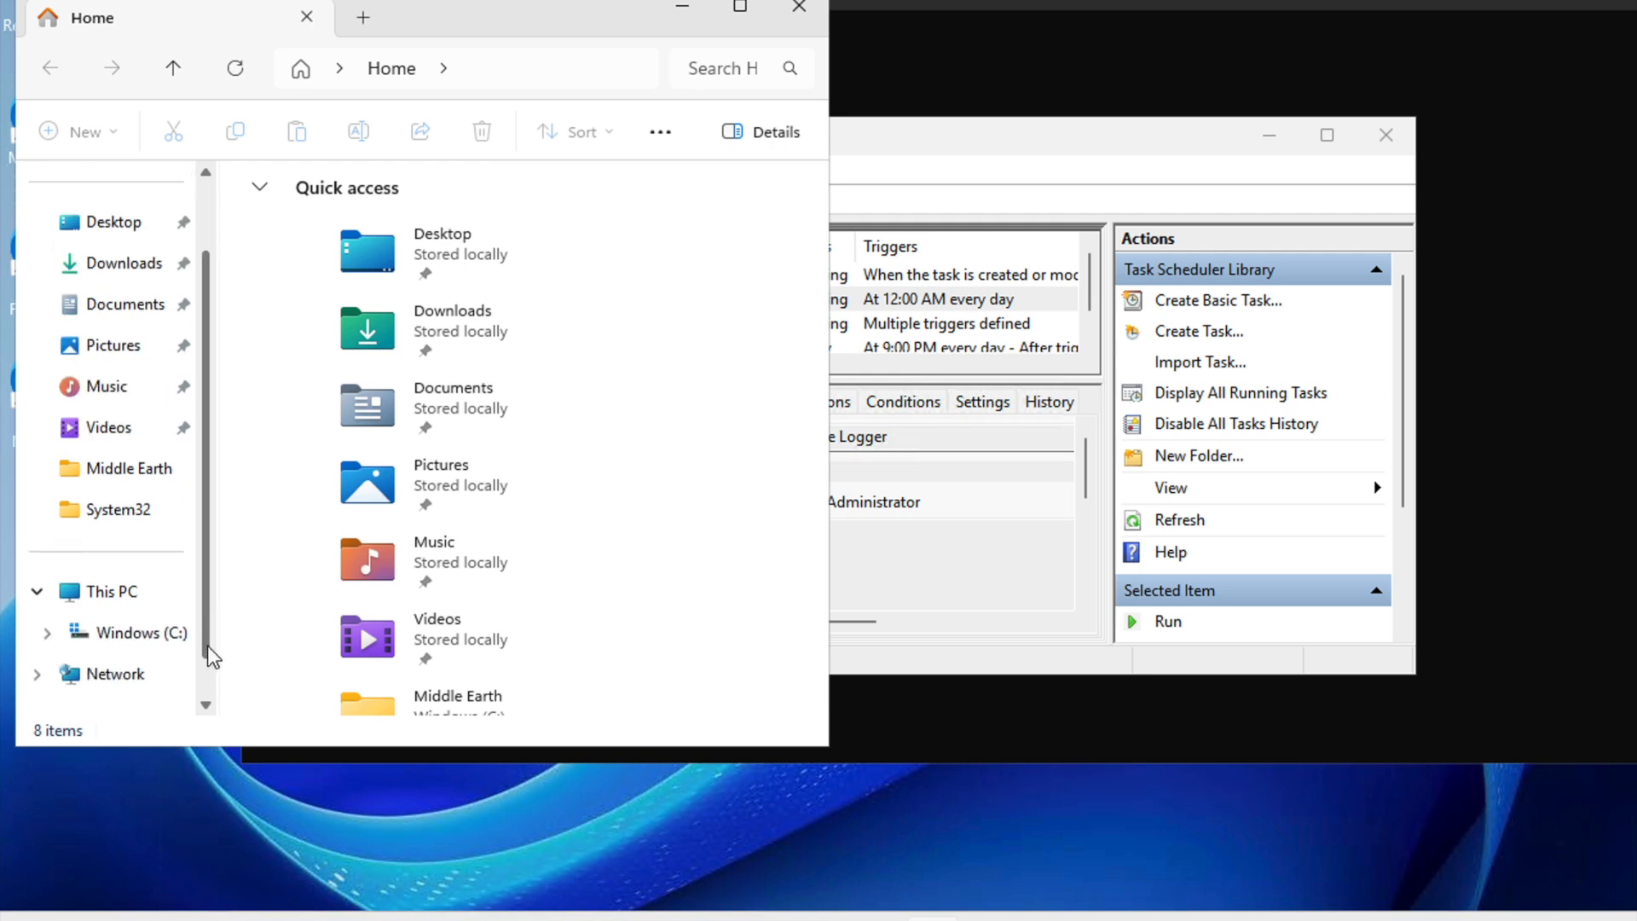
{"action": "left_click", "coordinate": [134, 645]}
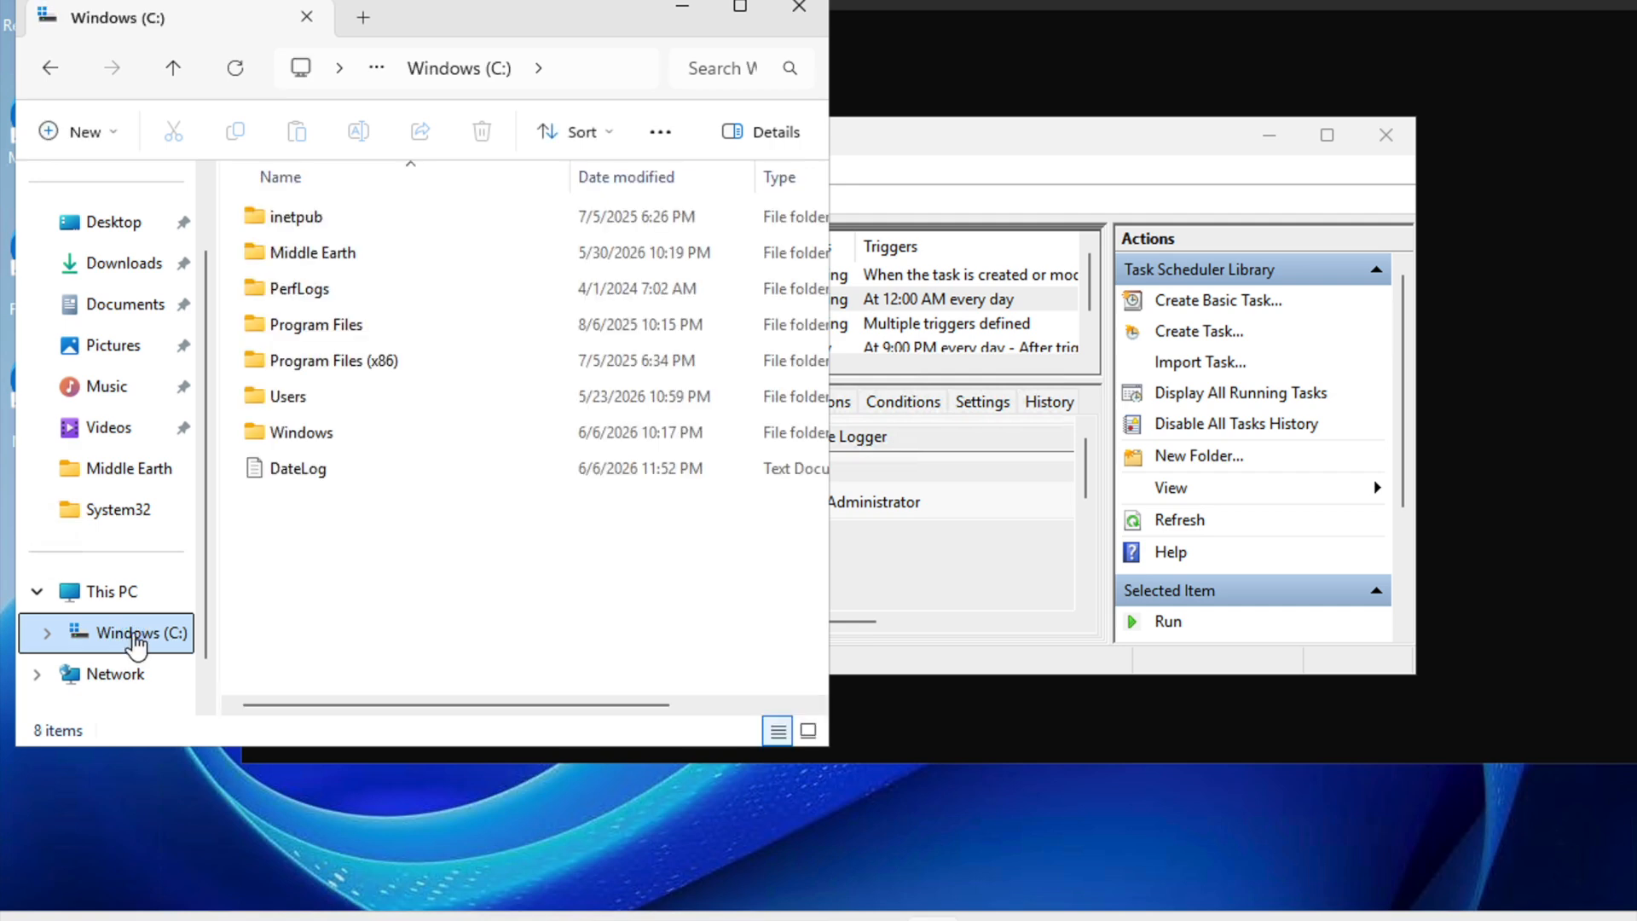
{"action": "double_click", "coordinate": [324, 469]}
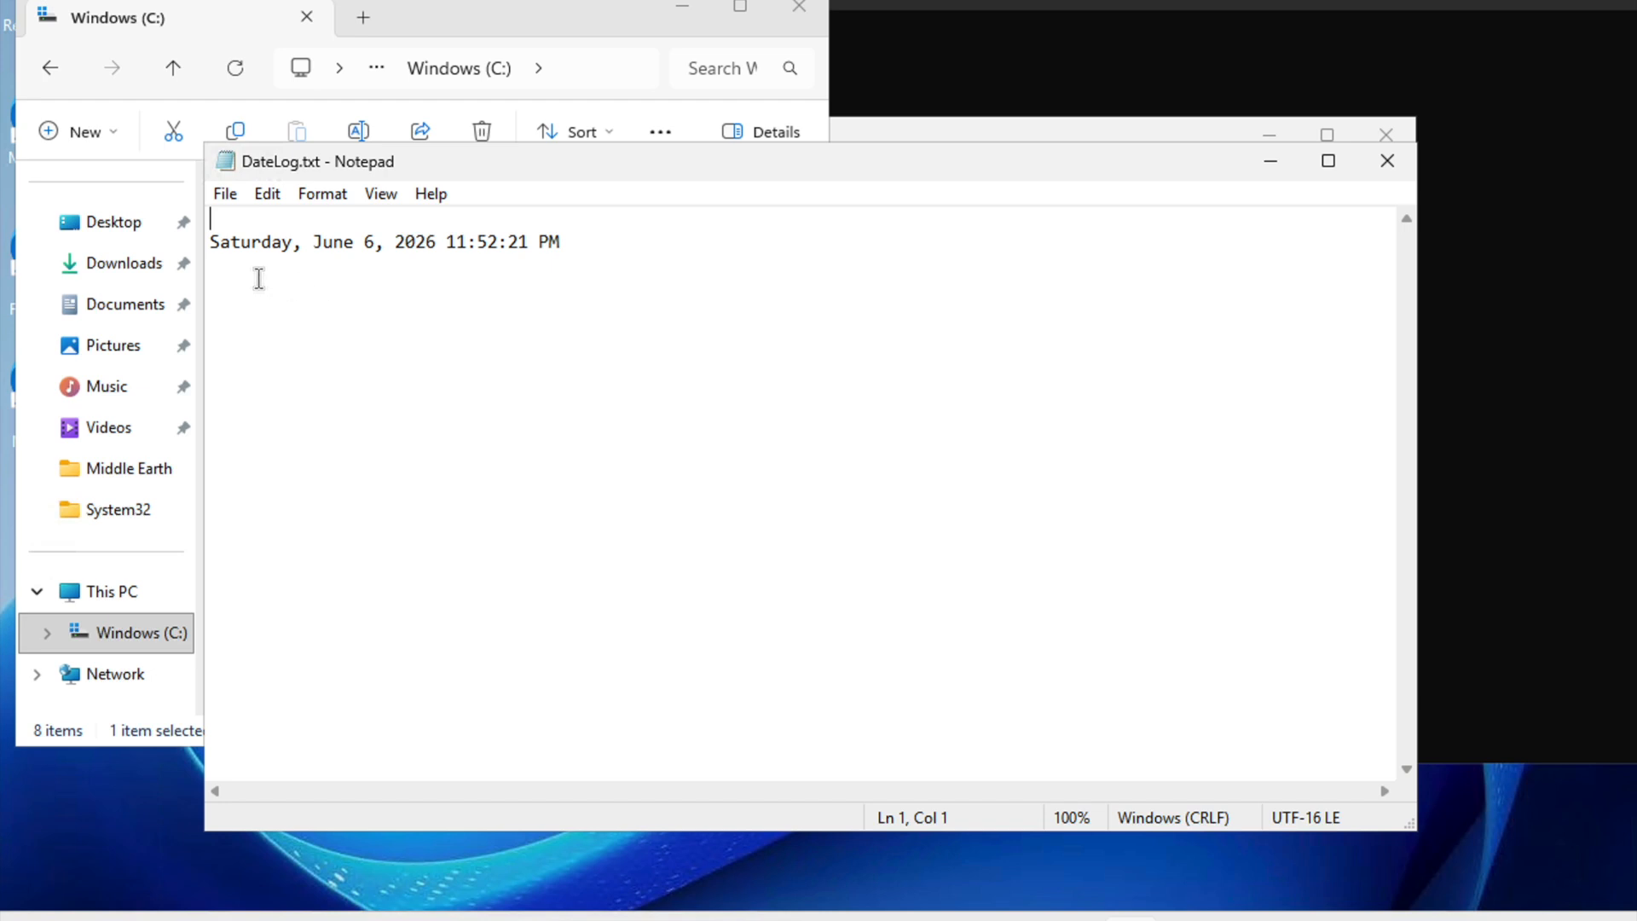
{"action": "left_click", "coordinate": [1385, 163]}
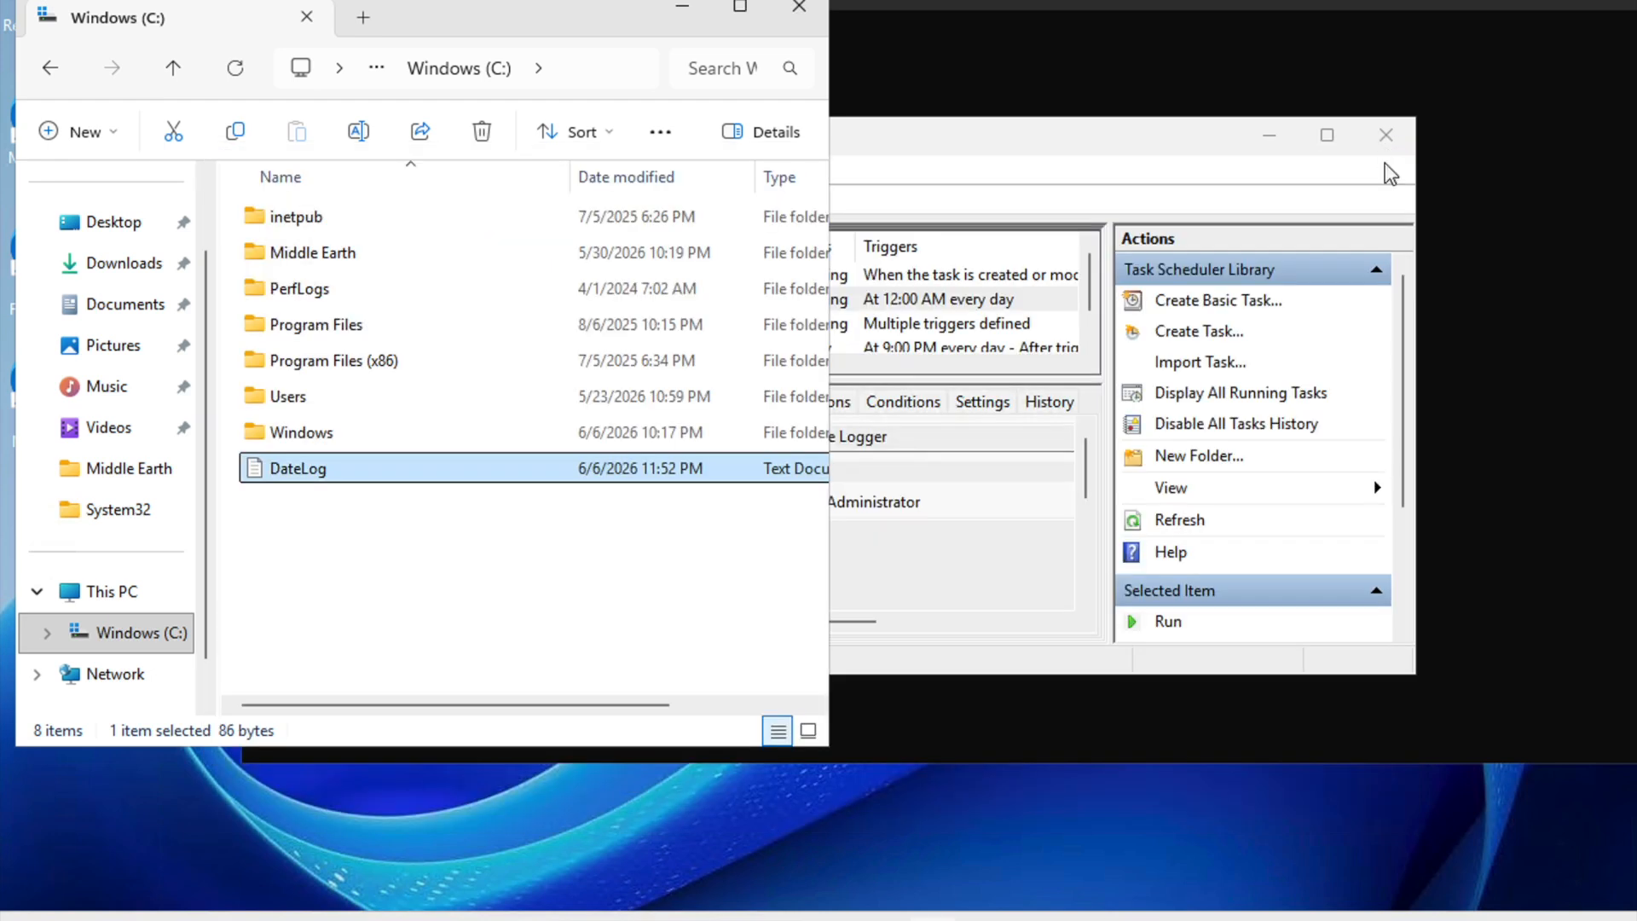